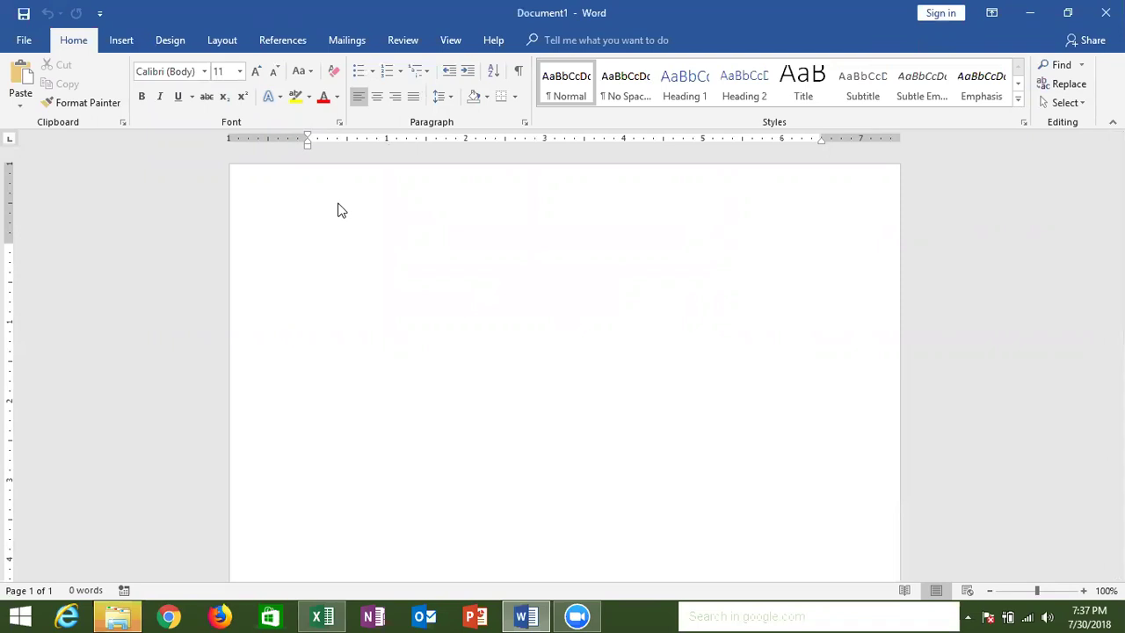
# Type the =rand() formula on the first line of the blank page
pyautogui.write('=rand()')
# Expand =rand() into five sample paragraphs and begin a numbered list with Excel and VBA
pyautogui.press('Return')
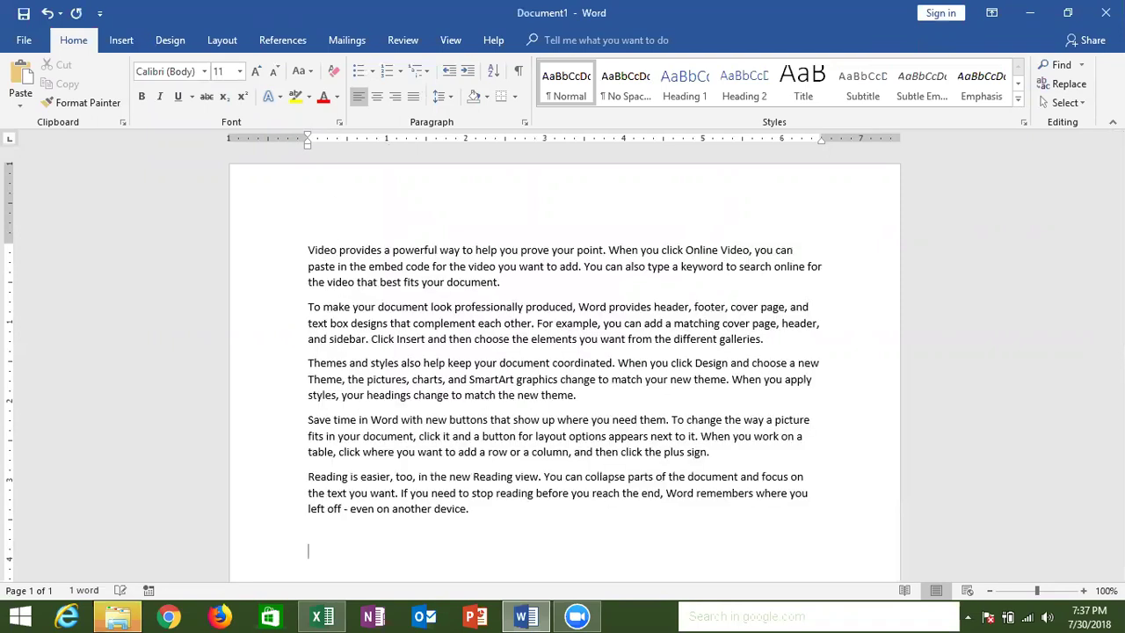
pyautogui.press('Return')
pyautogui.press('Return')
pyautogui.press('Return')
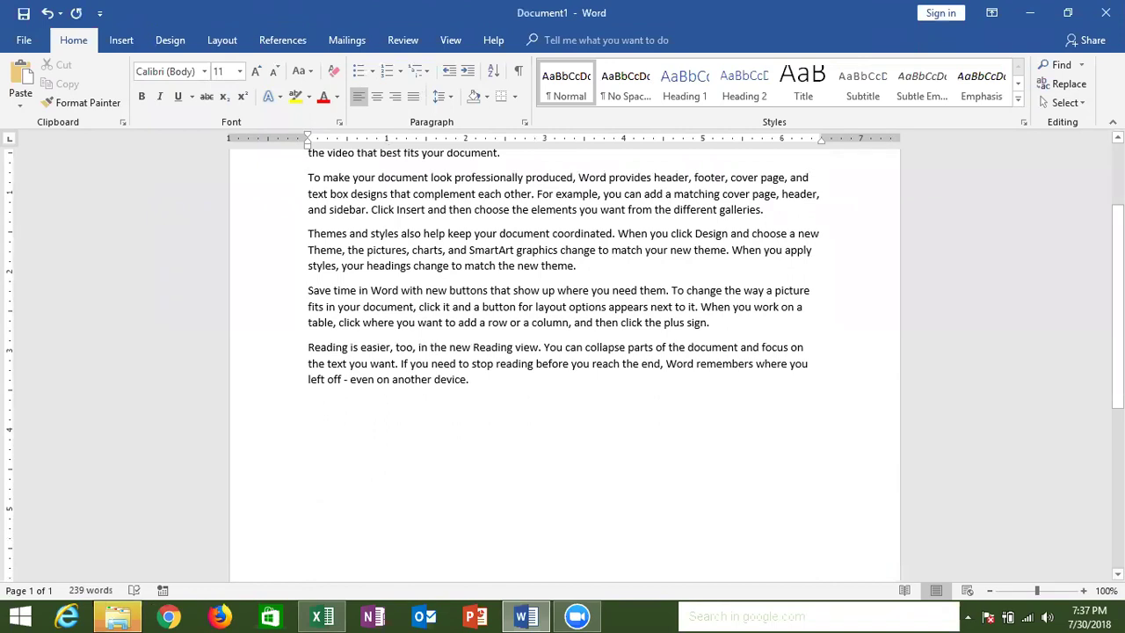
pyautogui.write('1.')
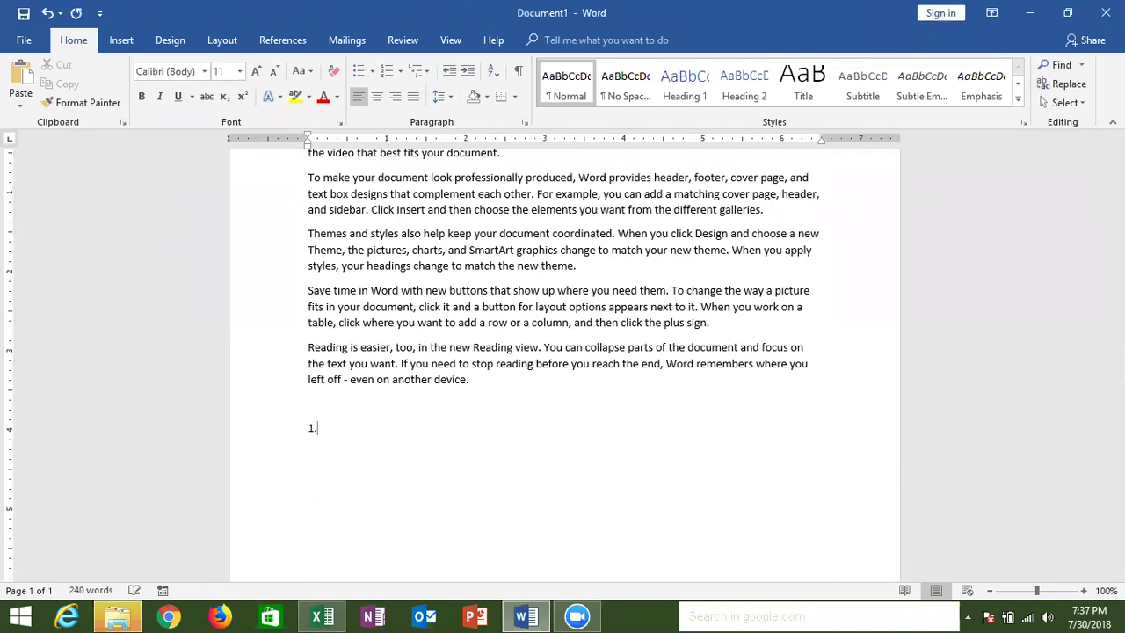
pyautogui.write(' Exce')
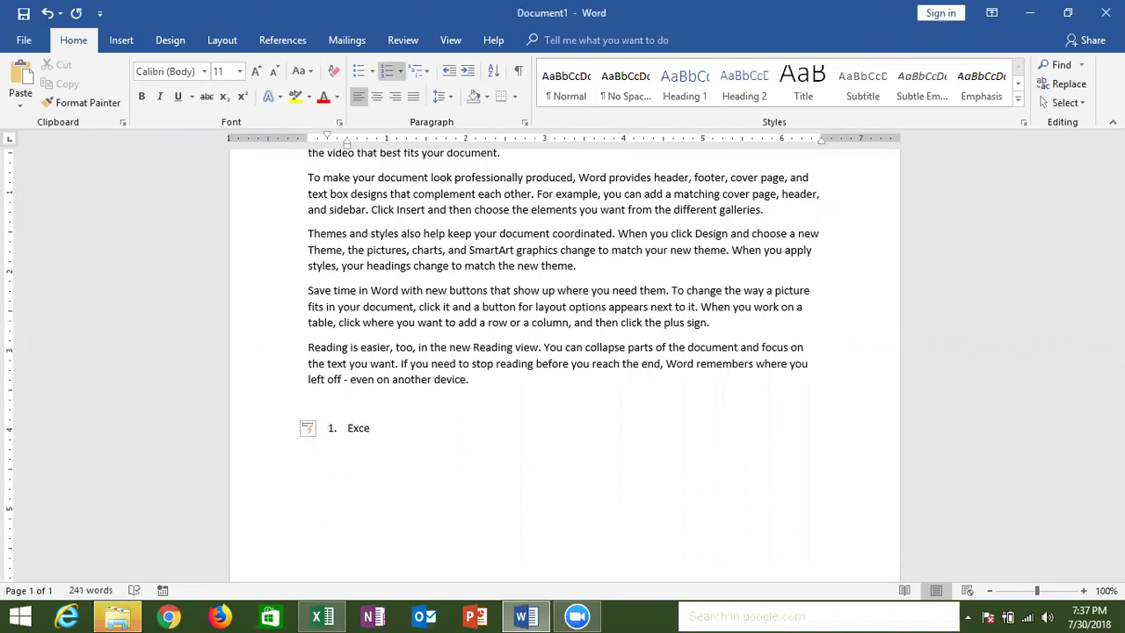
pyautogui.write('l')
pyautogui.press('Return')
pyautogui.write('VB')
pyautogui.write('A')
pyautogui.press('Return')
# Add MS Word, PPT and Office to the numbered list and end it
pyautogui.write('MS Word')
pyautogui.press('Return')
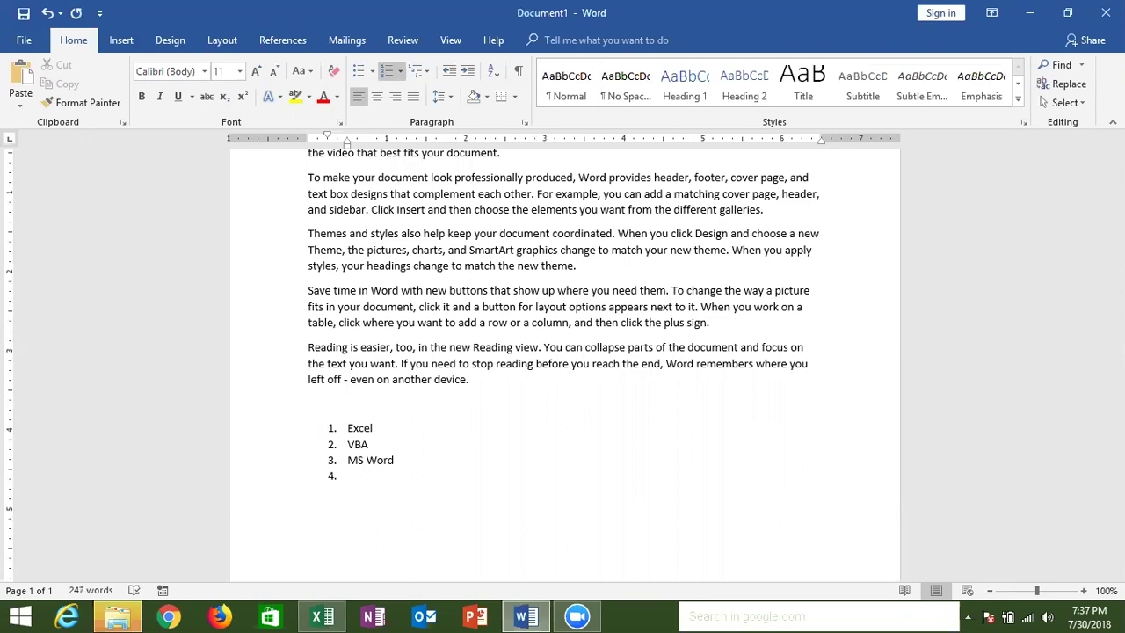
pyautogui.write('PPT')
pyautogui.press('Return')
pyautogui.write('Office')
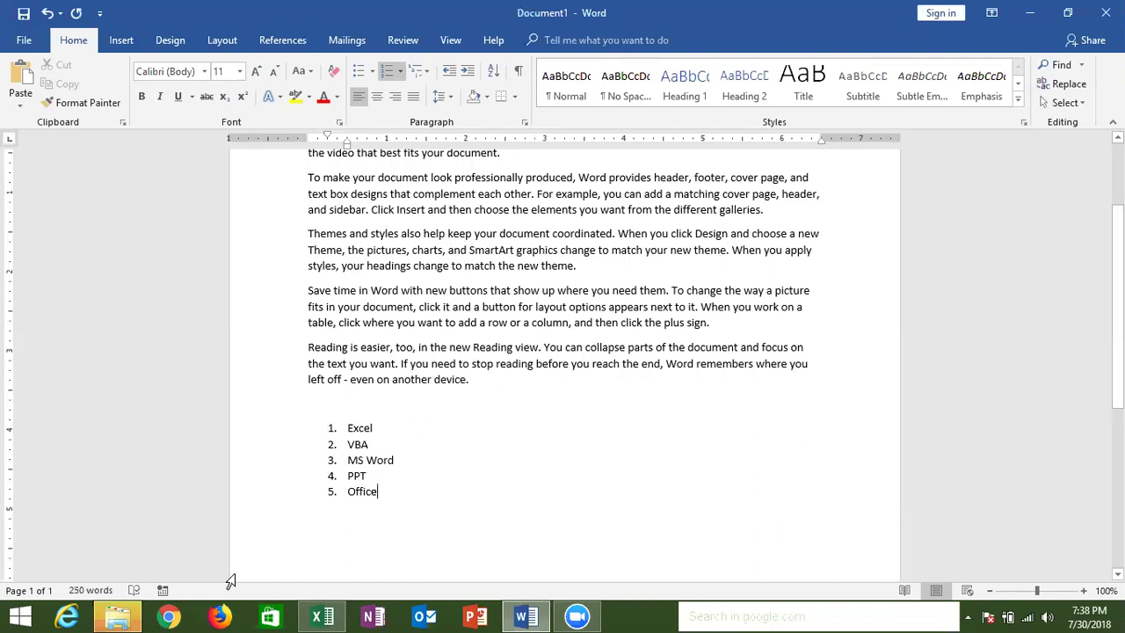
pyautogui.press('Return')
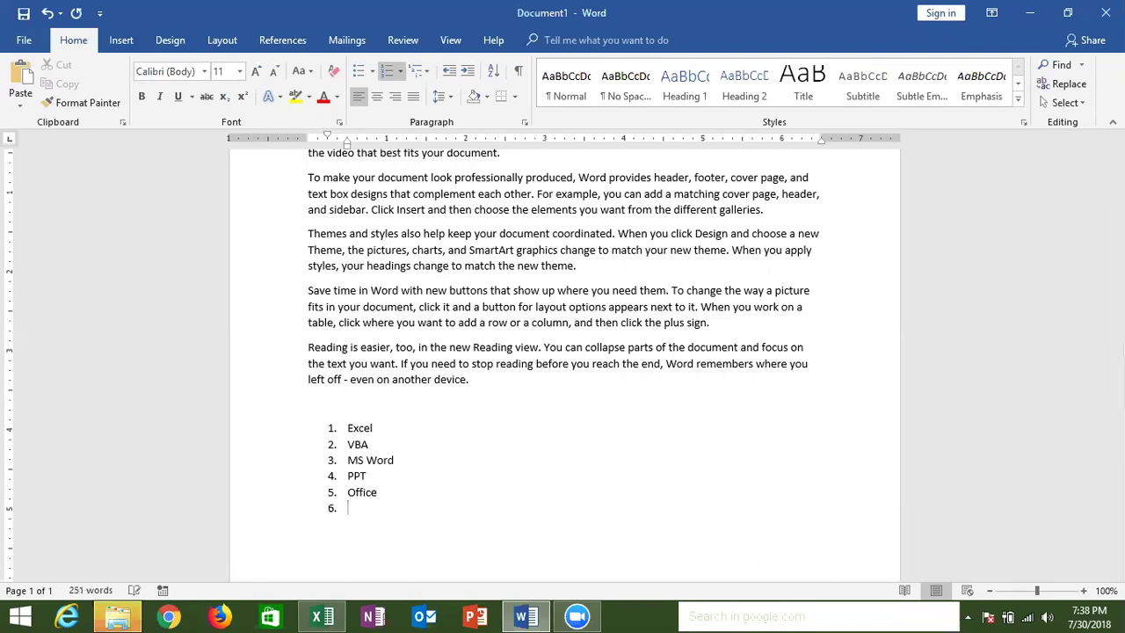
pyautogui.press('Return')
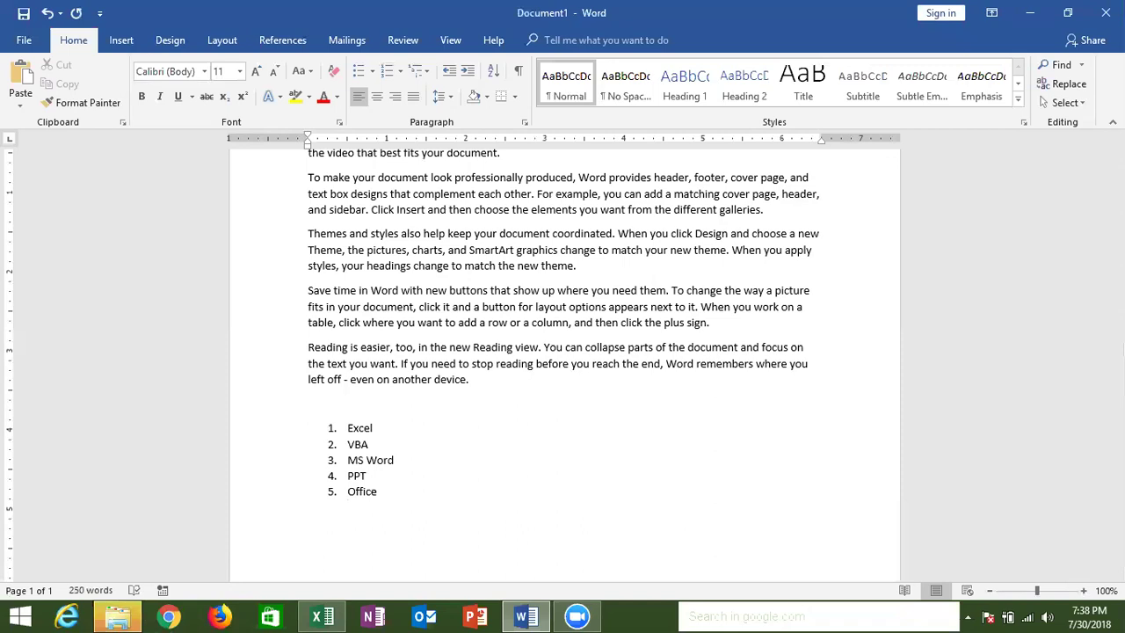
# Create a lettered list A. Access, B. SQL, C. Tab below the numbered list
pyautogui.write('1')
pyautogui.write('.')
pyautogui.press('space')
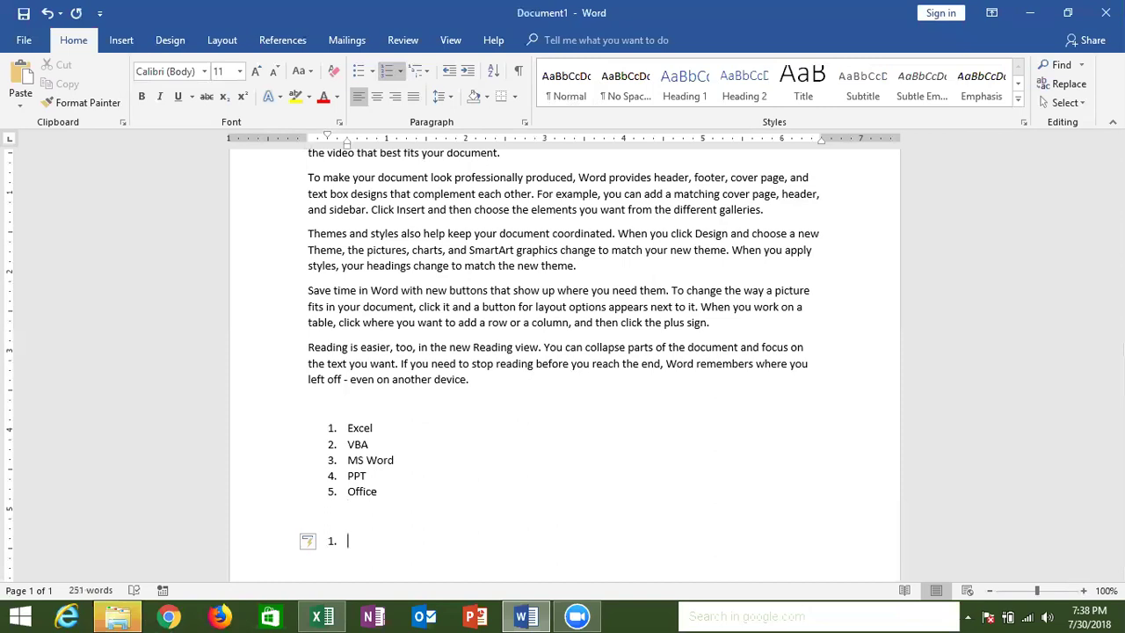
pyautogui.press('BackSpace')
pyautogui.press('BackSpace')
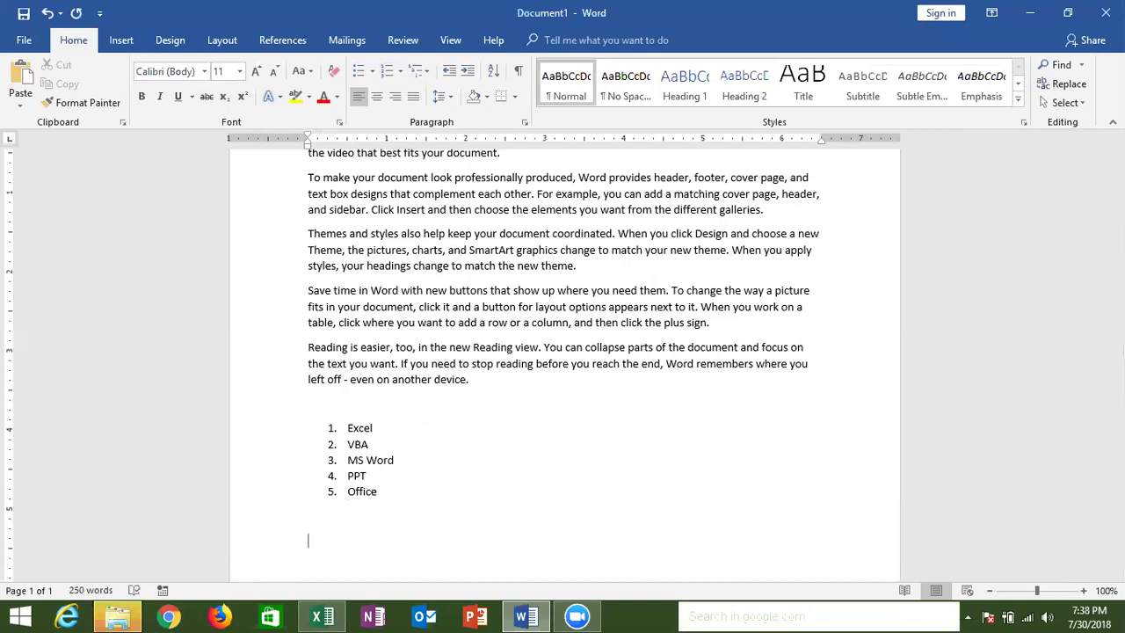
pyautogui.write('A.')
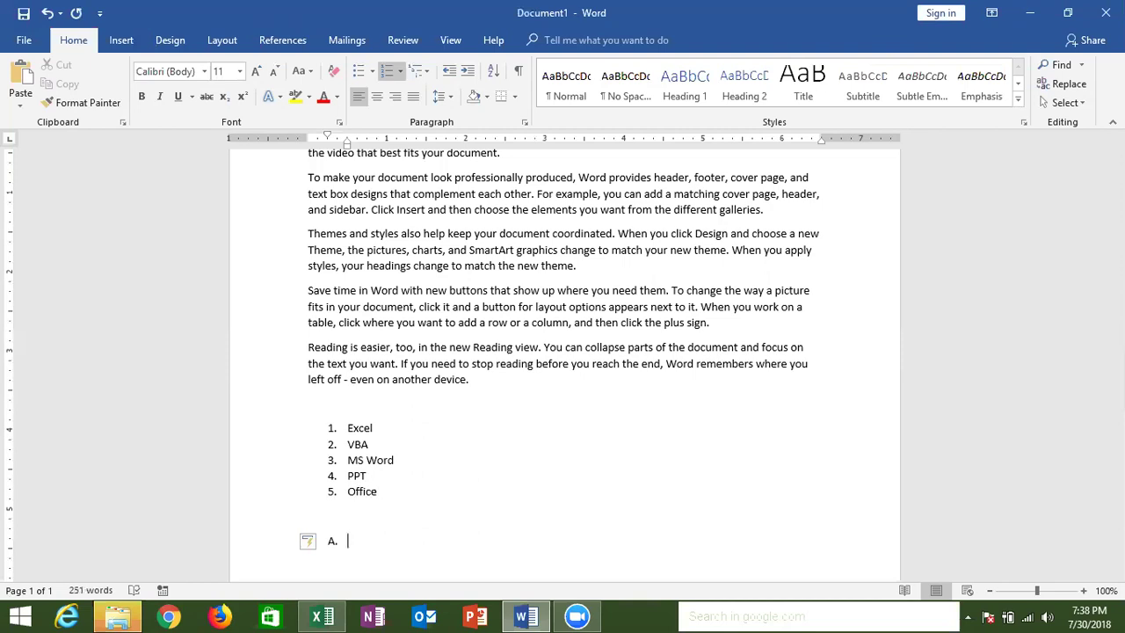
pyautogui.write('Access')
pyautogui.press('Return')
pyautogui.write('S')
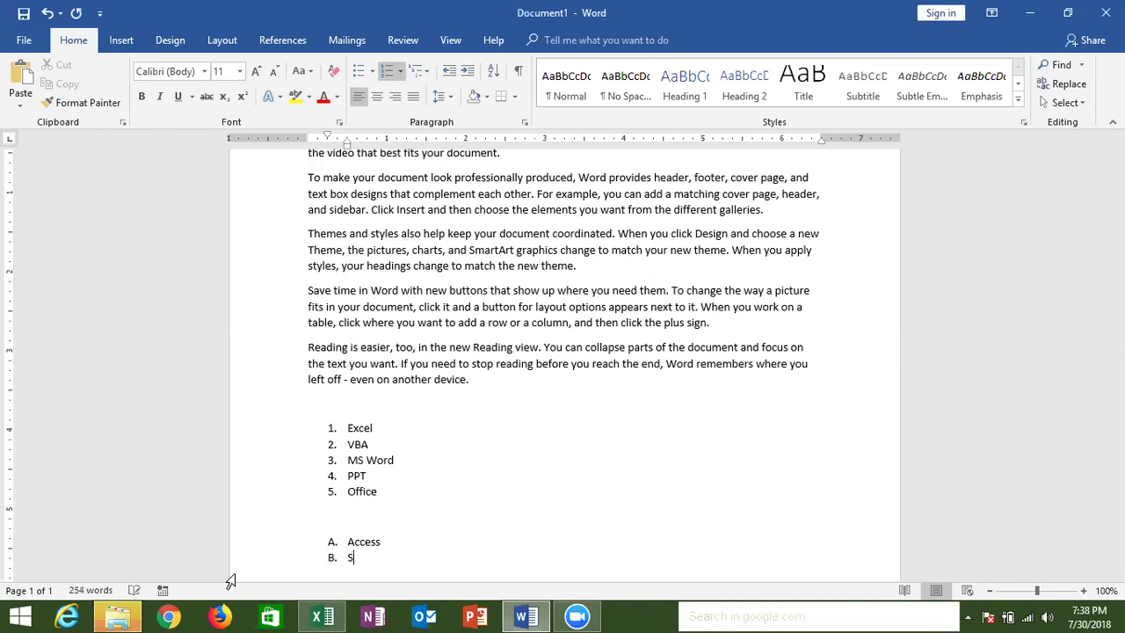
pyautogui.write('QL')
pyautogui.press('Return')
pyautogui.write('Tab')
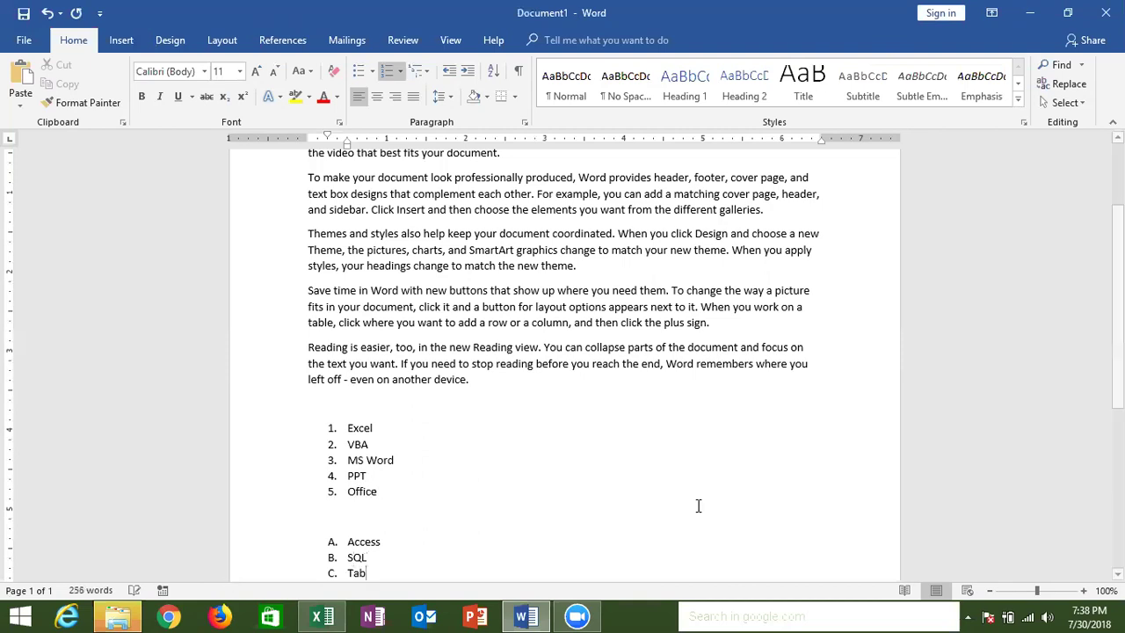
pyautogui.scroll(-1, 1096, 396)
pyautogui.scroll(-3, 1099, 440)
pyautogui.press('Return')
pyautogui.press('Return')
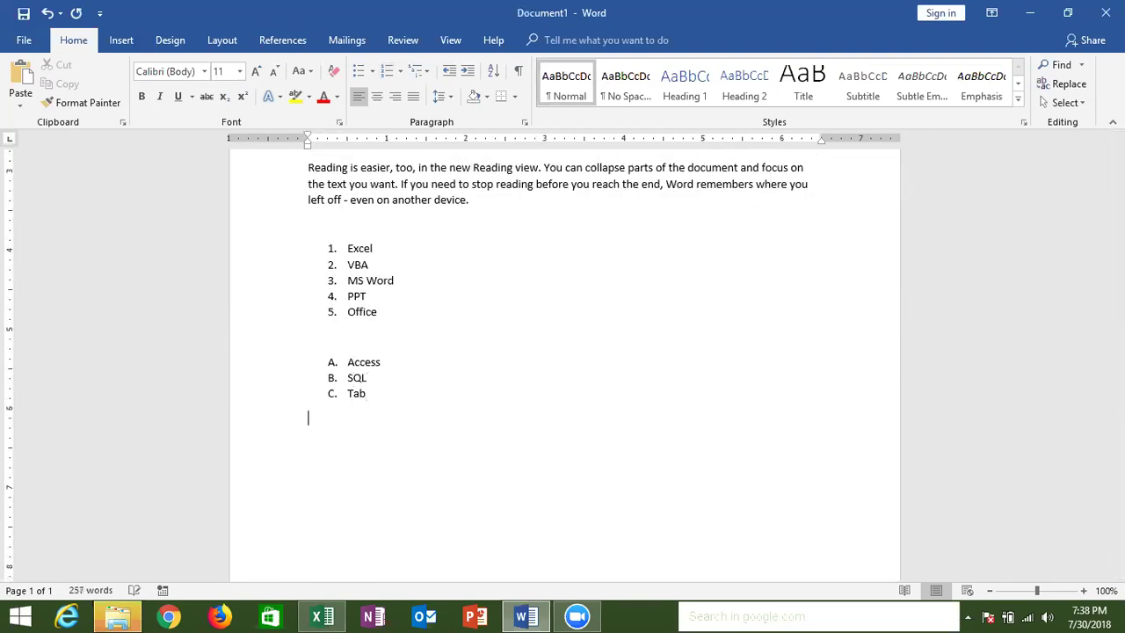
# Try a (i). roman-numeral item, then remove its list marker
pyautogui.write('(i)')
pyautogui.write('.')
pyautogui.press('BackSpace')
pyautogui.press('space')
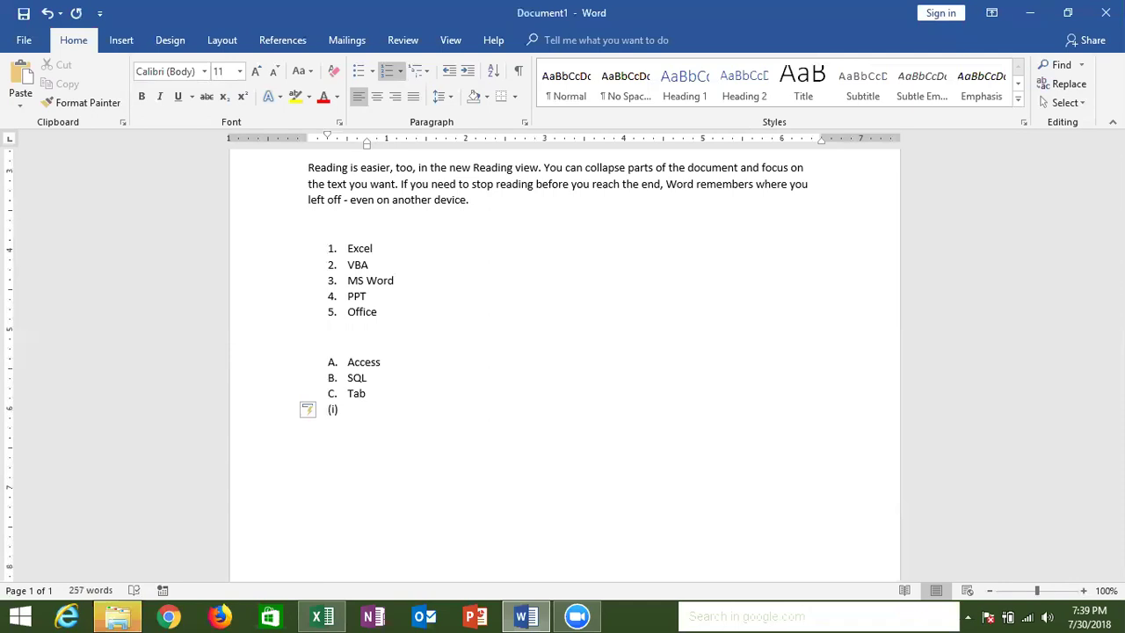
pyautogui.press('BackSpace')
pyautogui.press('BackSpace')
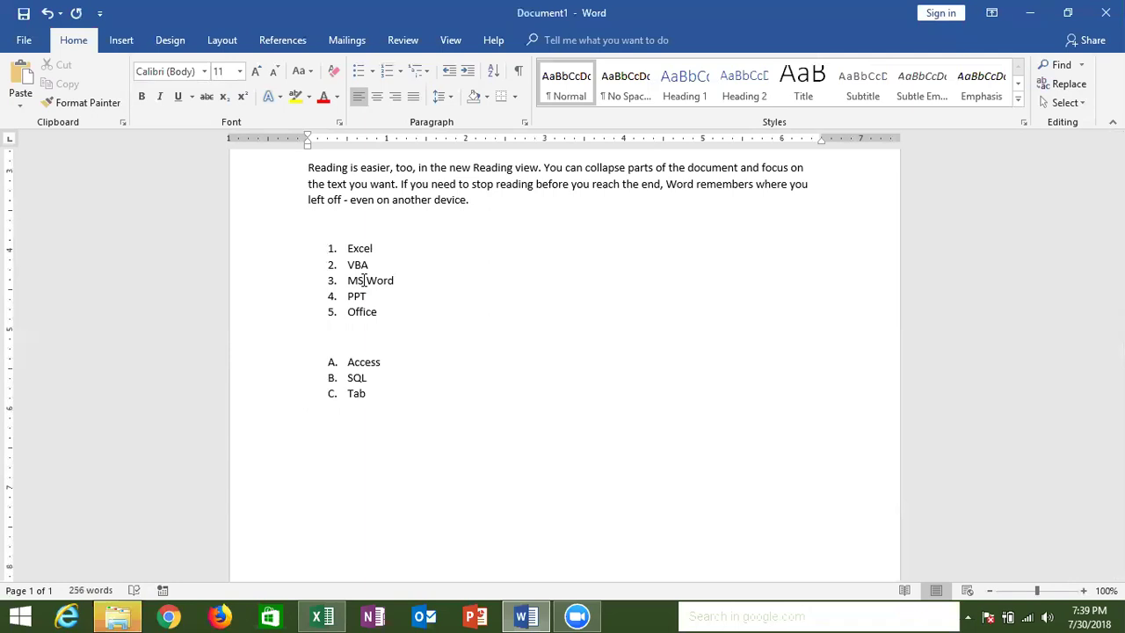
pyautogui.click(339, 361)
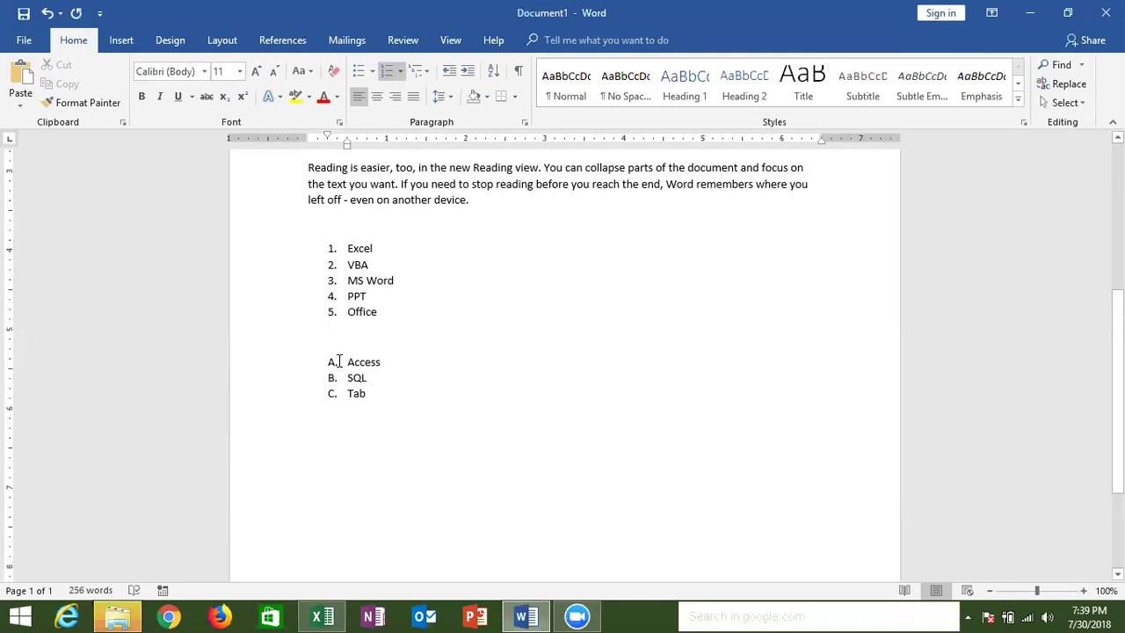
pyautogui.click(311, 445)
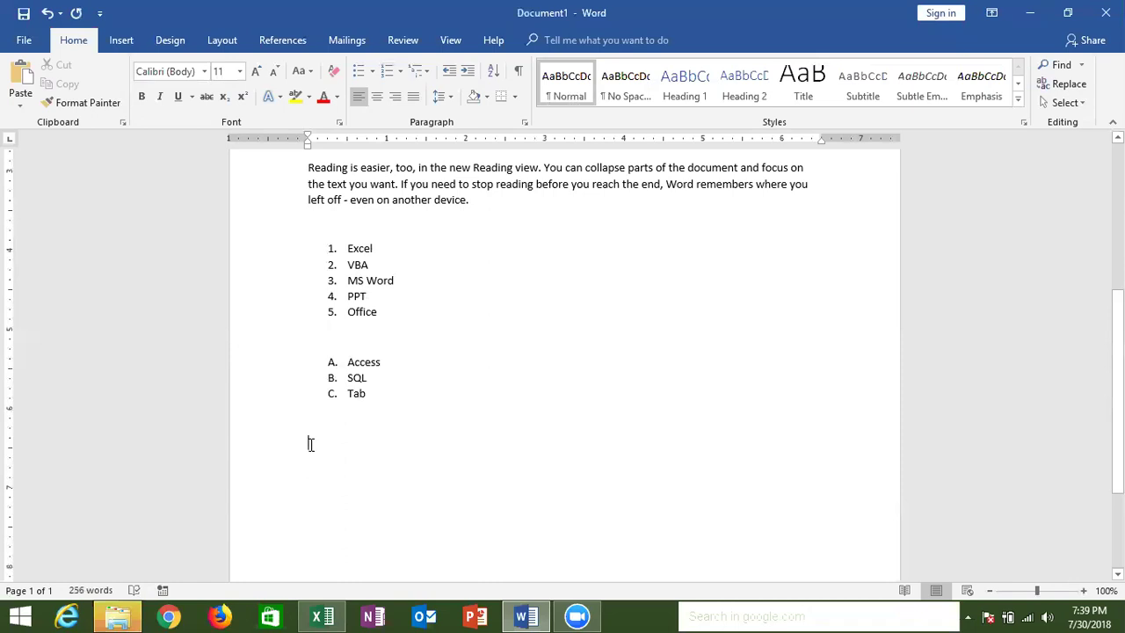
pyautogui.write('i.')
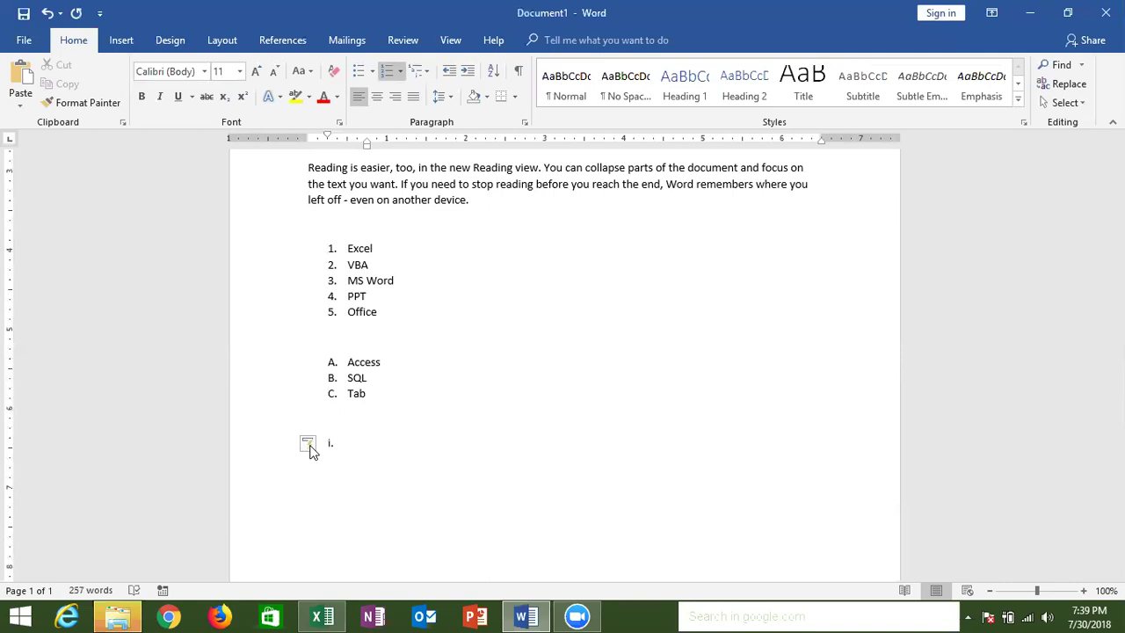
pyautogui.press('BackSpace')
pyautogui.press('BackSpace')
pyautogui.write('(i)')
pyautogui.press('BackSpace')
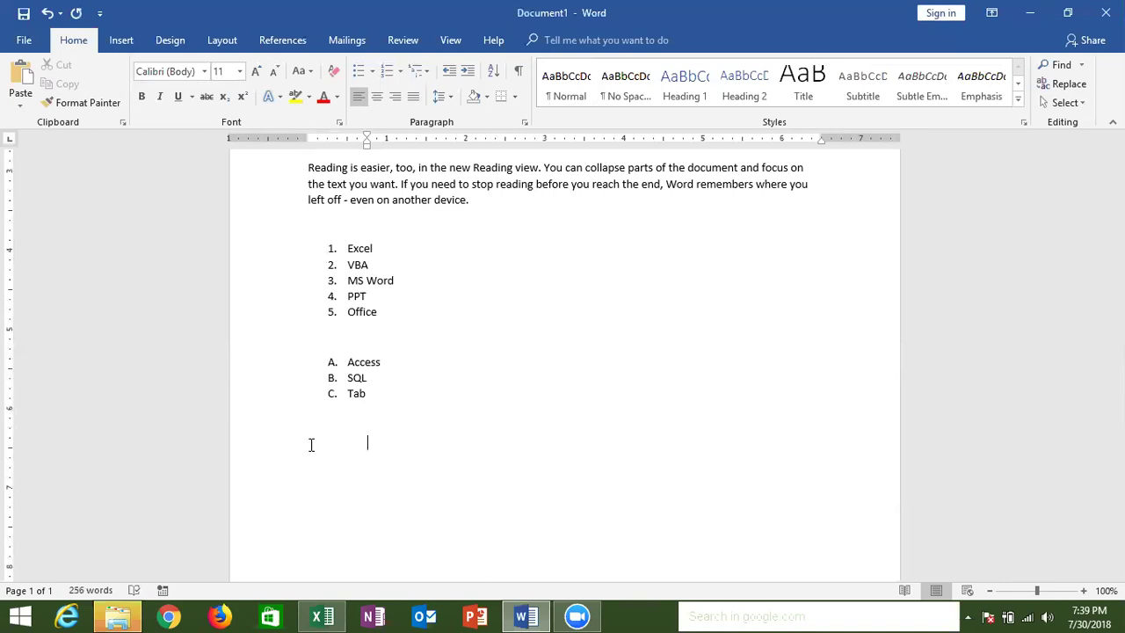
pyautogui.write('(i)')
pyautogui.press('Tab')
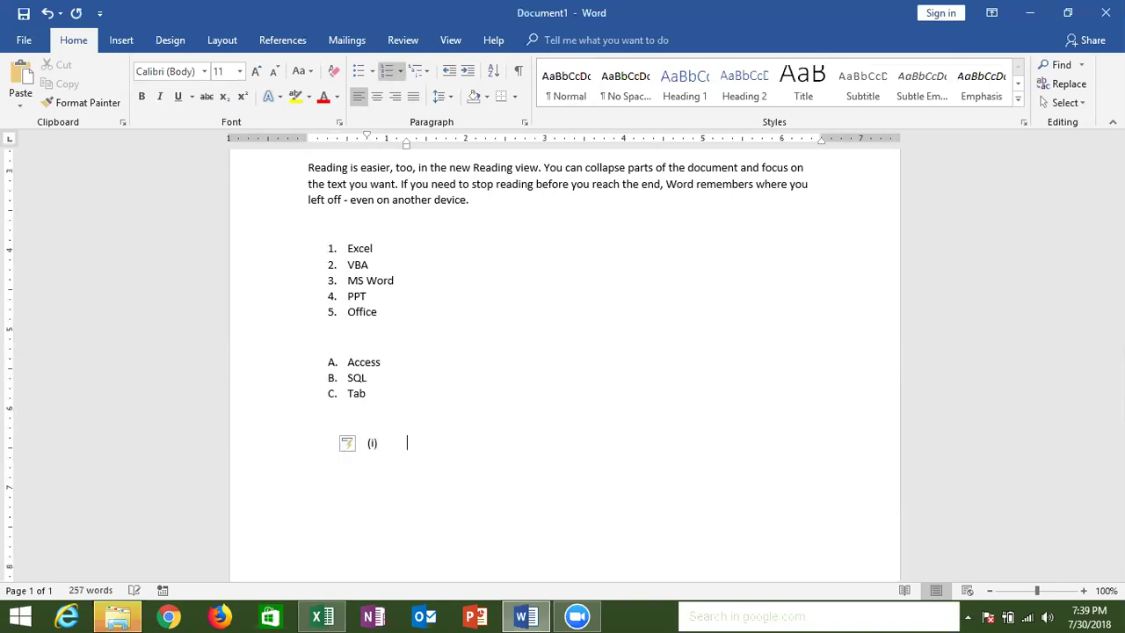
pyautogui.press('BackSpace')
pyautogui.press('Return')
pyautogui.press('Return')
pyautogui.press('Return')
pyautogui.press('Return')
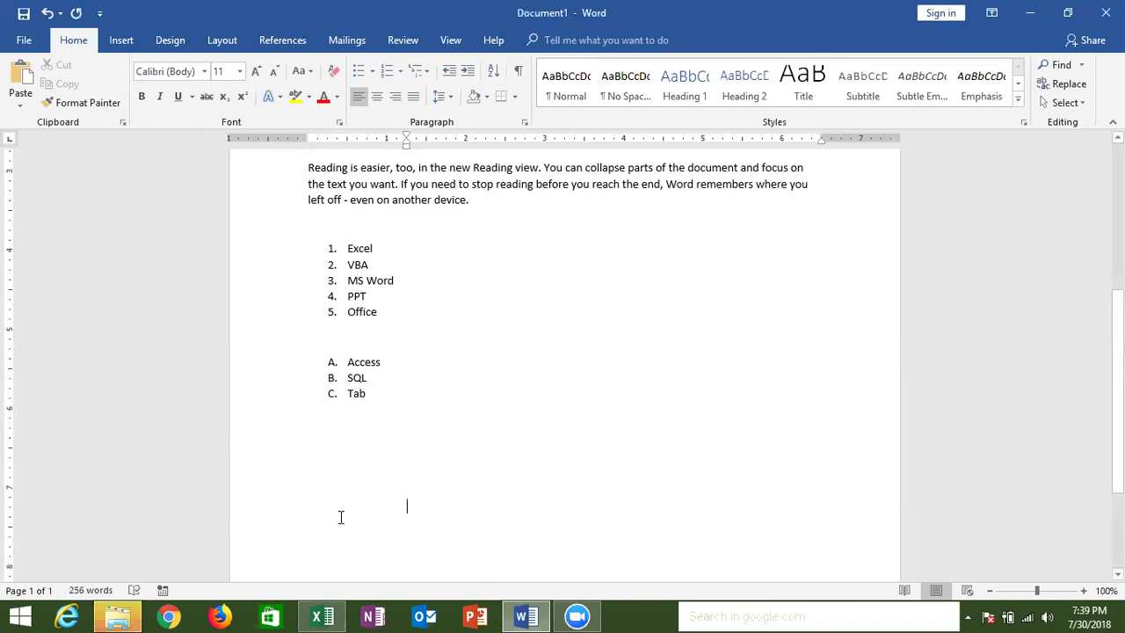
pyautogui.doubleClick(341, 517)
pyautogui.click(337, 529)
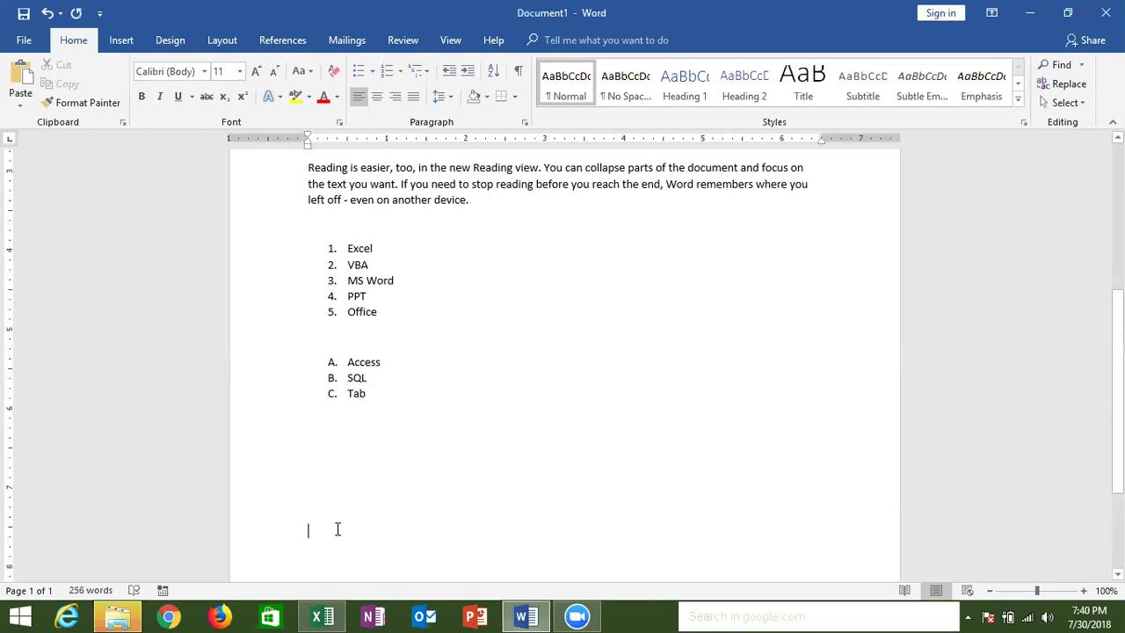
# Type the first two first names on separate plain lines, fixing the mistyped second one
pyautogui.write('Uday')
pyautogui.press('Return')
pyautogui.write('Ea')
pyautogui.write('vi')
pyautogui.press('Return')
pyautogui.press('BackSpace')
pyautogui.press('BackSpace')
pyautogui.press('BackSpace')
pyautogui.press('BackSpace')
pyautogui.press('BackSpace')
pyautogui.write('Ravi')
pyautogui.press('Return')
# Add the remaining three first names, one per line, correcting the misspelled last name
pyautogui.write('Raku')
pyautogui.write('ta')
pyautogui.press('Return')
pyautogui.write('Ne')
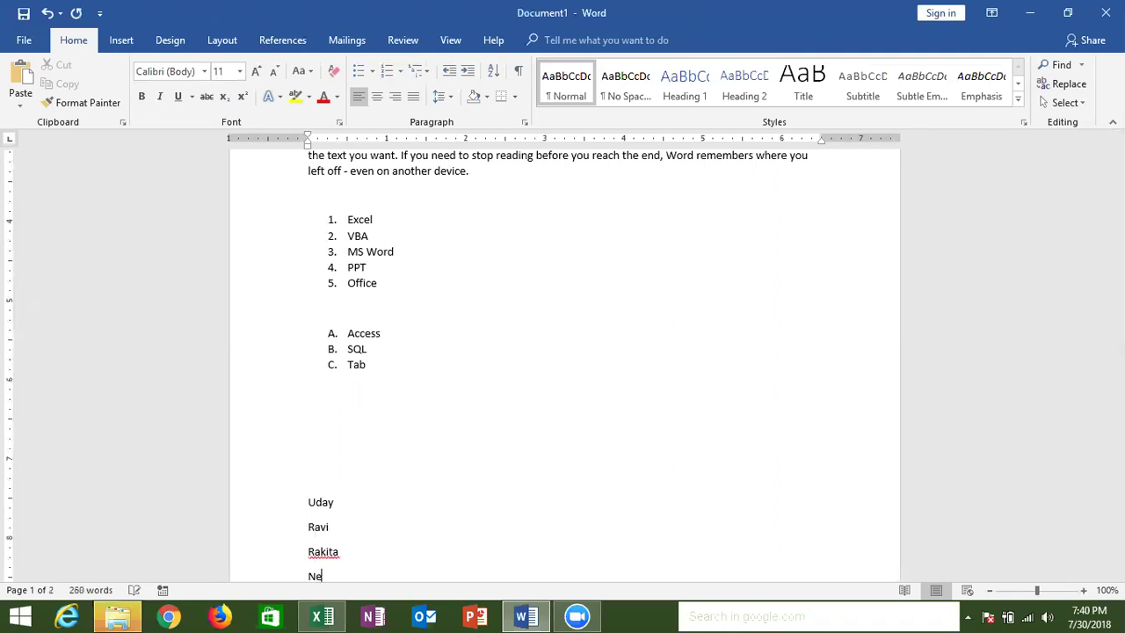
pyautogui.write('eraj')
pyautogui.scroll(-1, 337, 529)
pyautogui.press('Return')
pyautogui.write('Mohn')
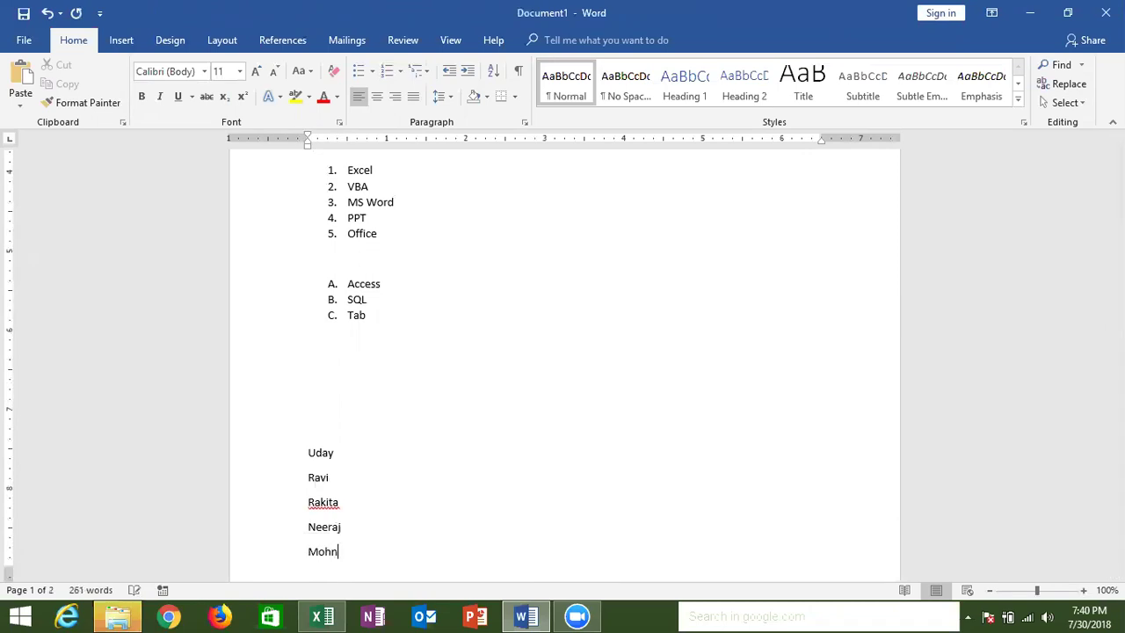
pyautogui.press('BackSpace')
pyautogui.write('an')
pyautogui.scroll(-1, 338, 528)
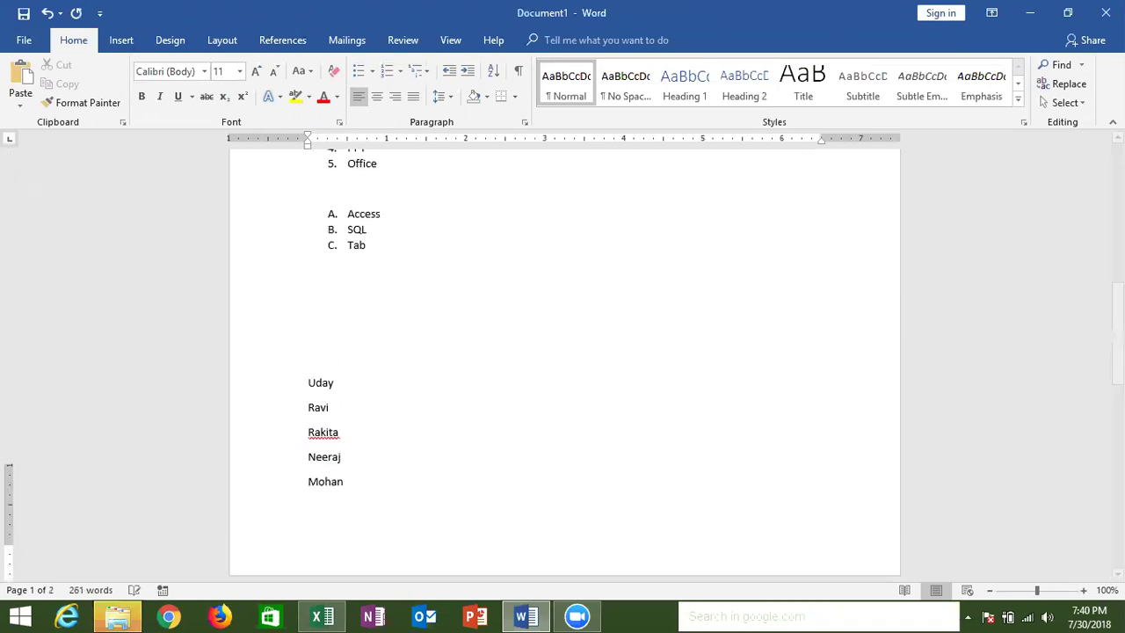
pyautogui.scroll(-3, 338, 529)
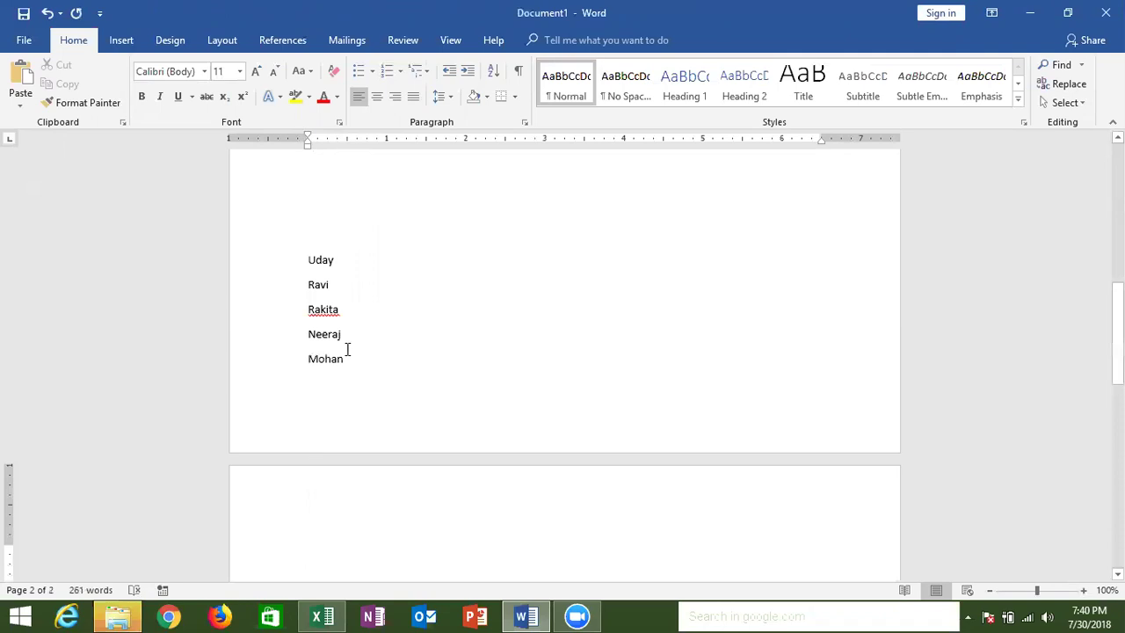
# Format the five selected name lines with the 1. 2. 3. numbering format
pyautogui.moveTo(350, 359)
pyautogui.mouseDown()
pyautogui.moveTo(327, 323)
pyautogui.moveTo(318, 244)
pyautogui.mouseUp()
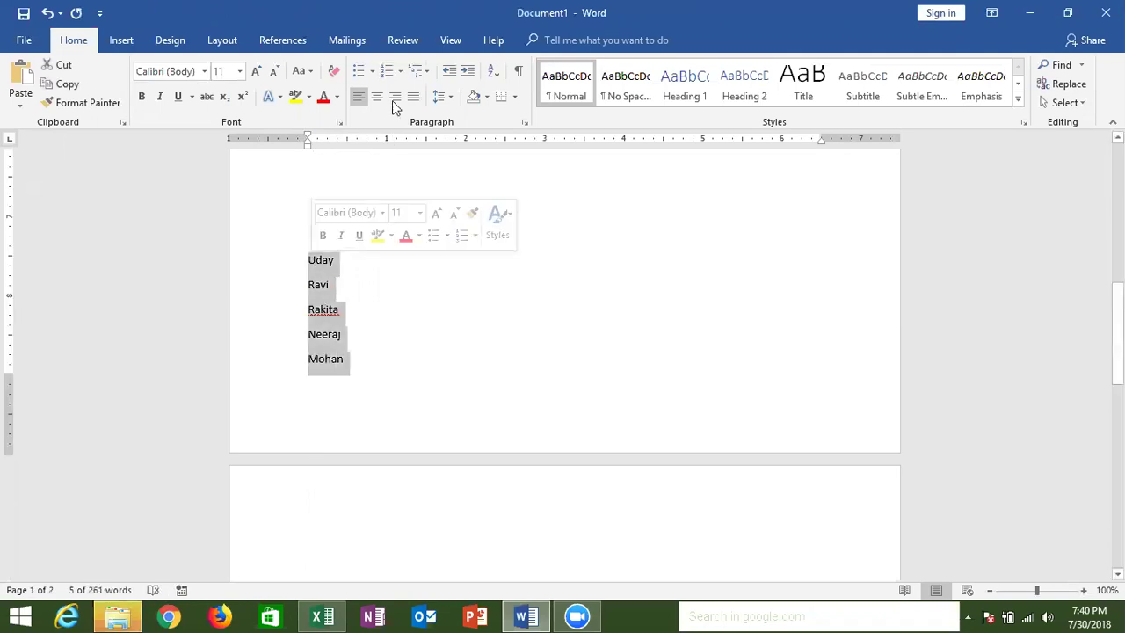
pyautogui.click(387, 74)
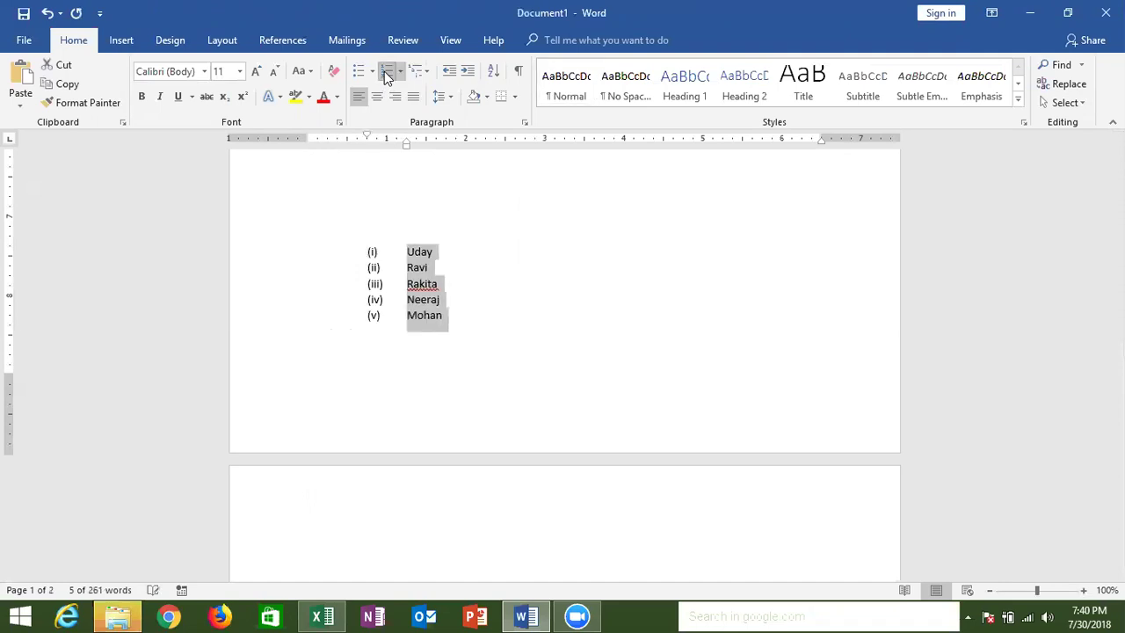
pyautogui.click(414, 72)
pyautogui.click(400, 70)
pyautogui.click(400, 71)
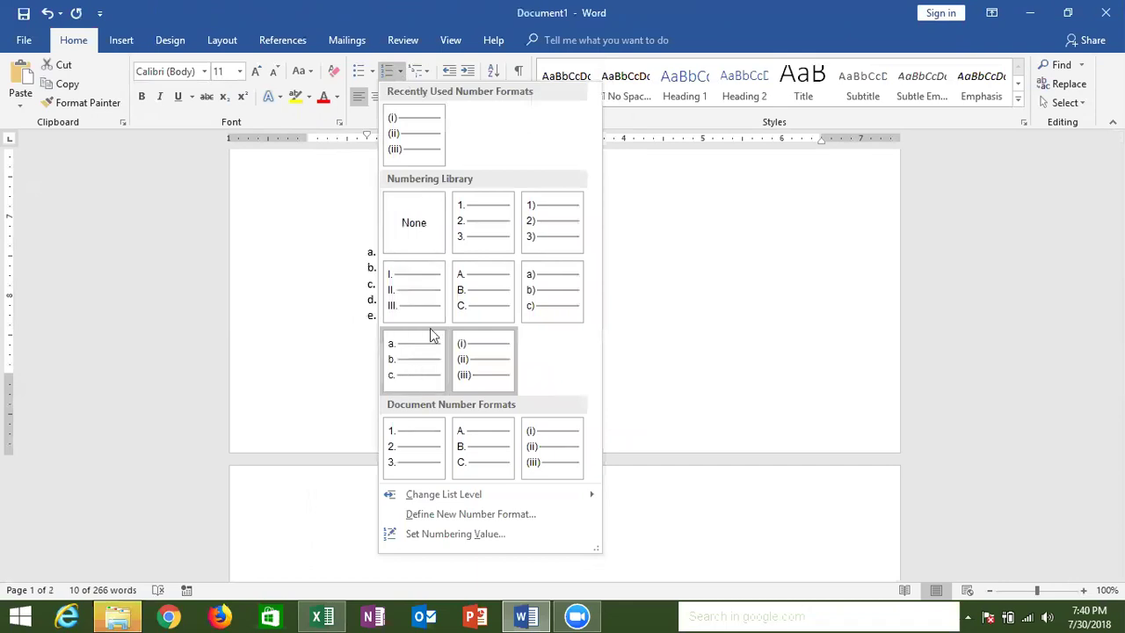
pyautogui.click(480, 250)
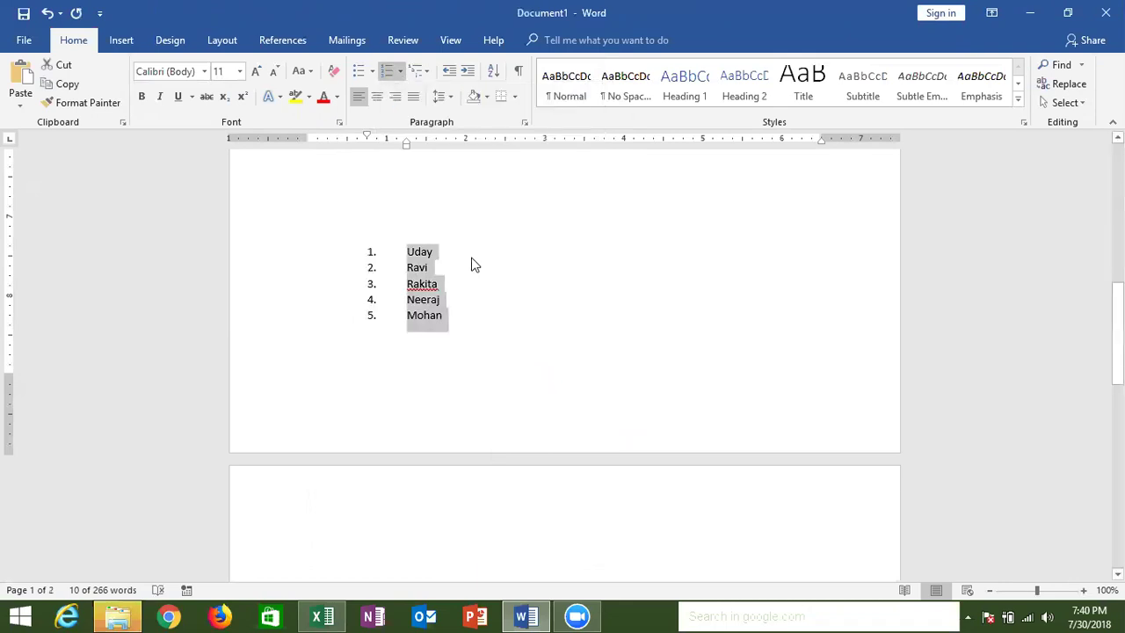
pyautogui.click(471, 257)
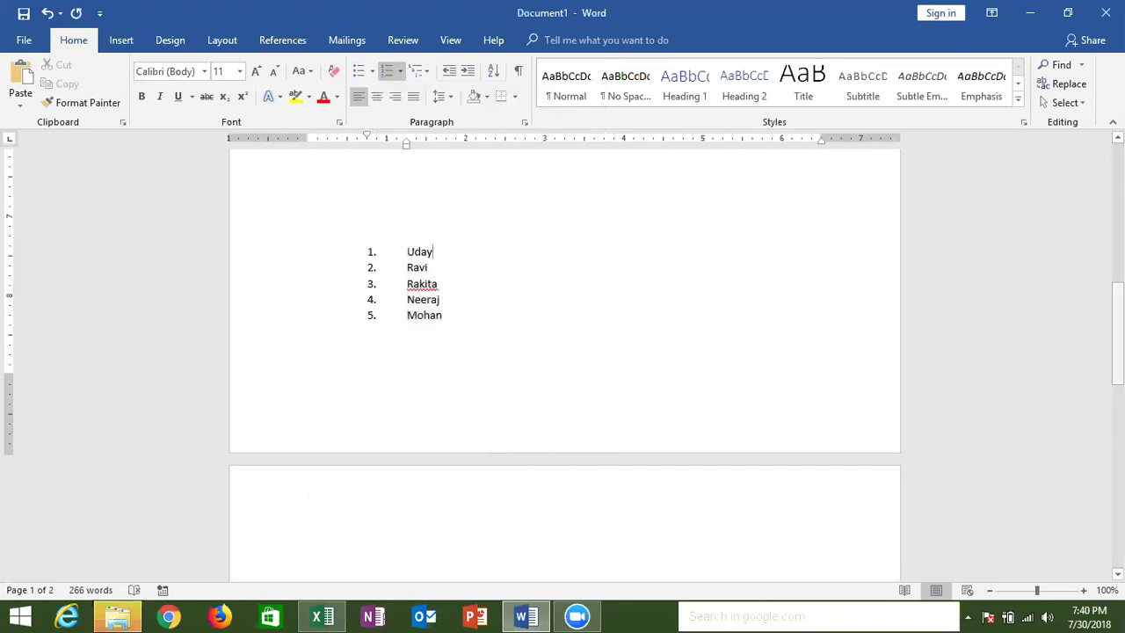
pyautogui.moveTo(1118, 334); pyautogui.dragTo(1117, 291)
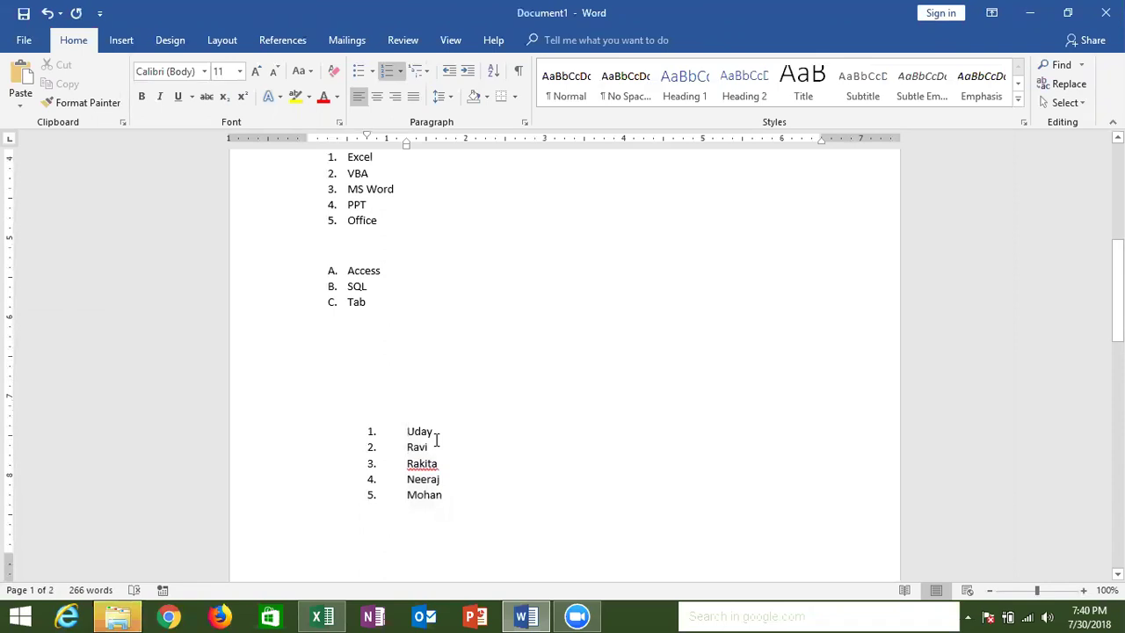
pyautogui.moveTo(1118, 291); pyautogui.dragTo(1084, 170)
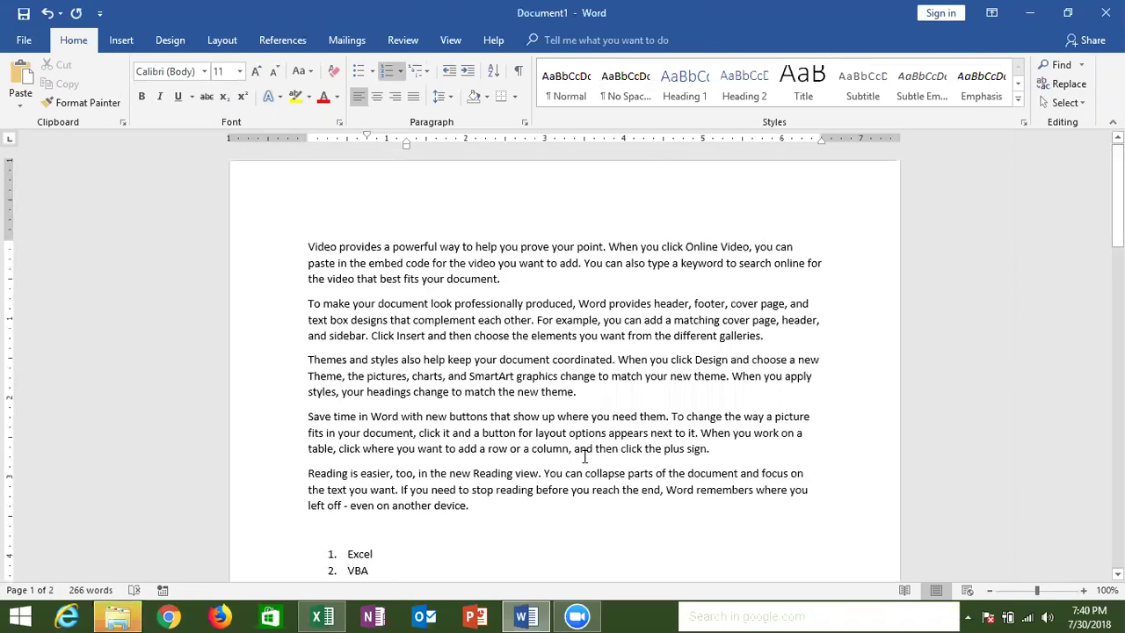
pyautogui.click(472, 507)
pyautogui.keyDown('shift'); pyautogui.click(349, 376); pyautogui.keyUp('shift')
pyautogui.keyDown('shift'); pyautogui.click(310, 211); pyautogui.keyUp('shift')
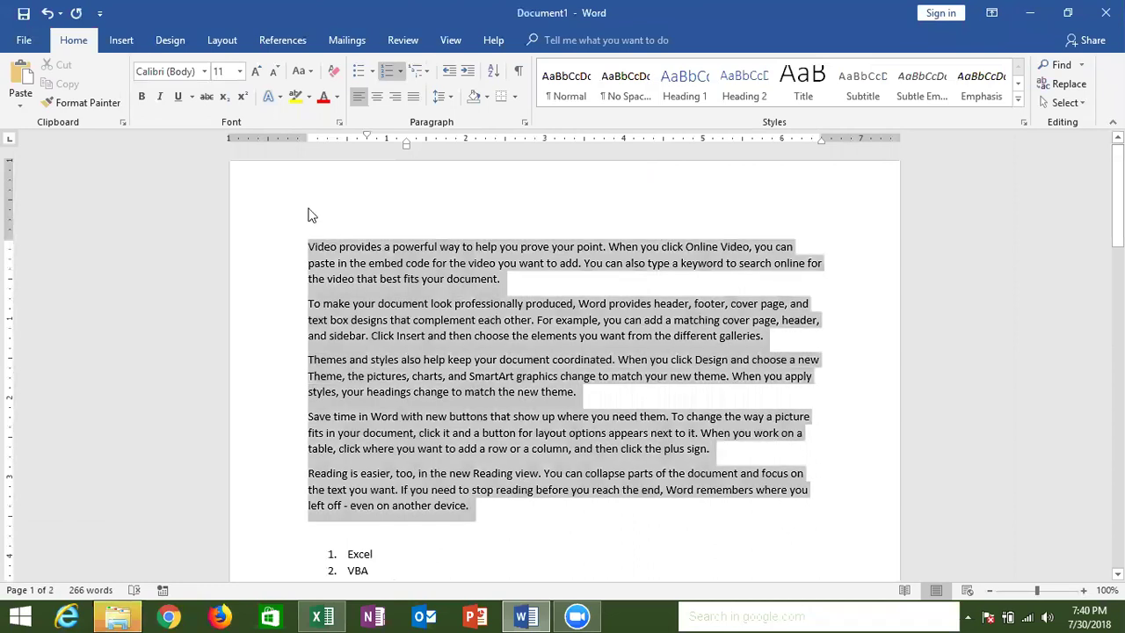
pyautogui.click(381, 76)
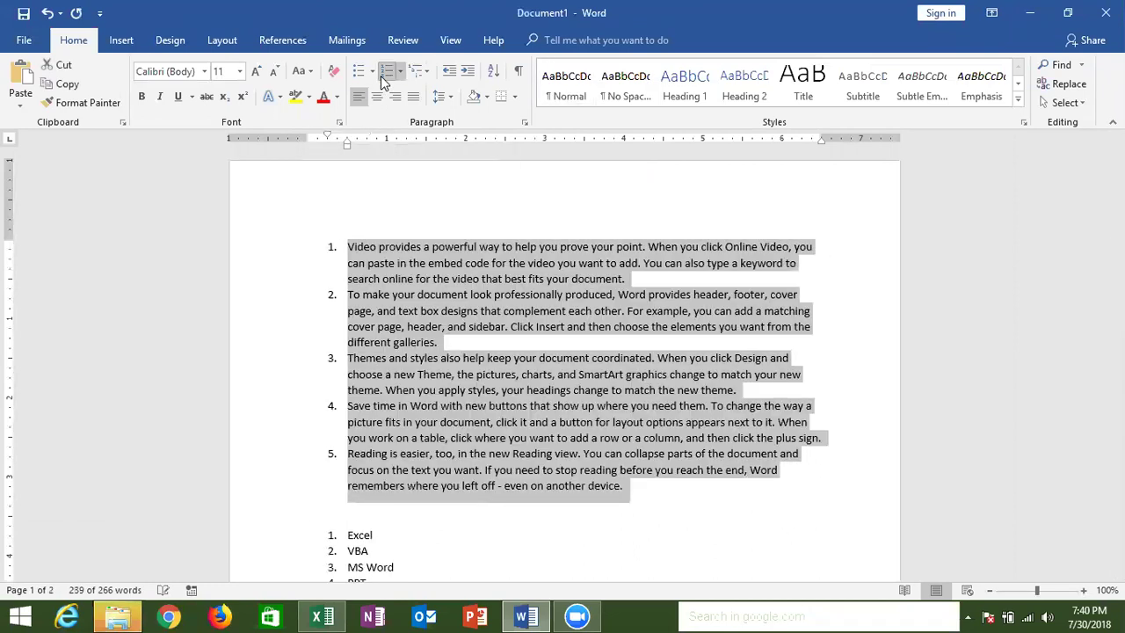
pyautogui.click(421, 264)
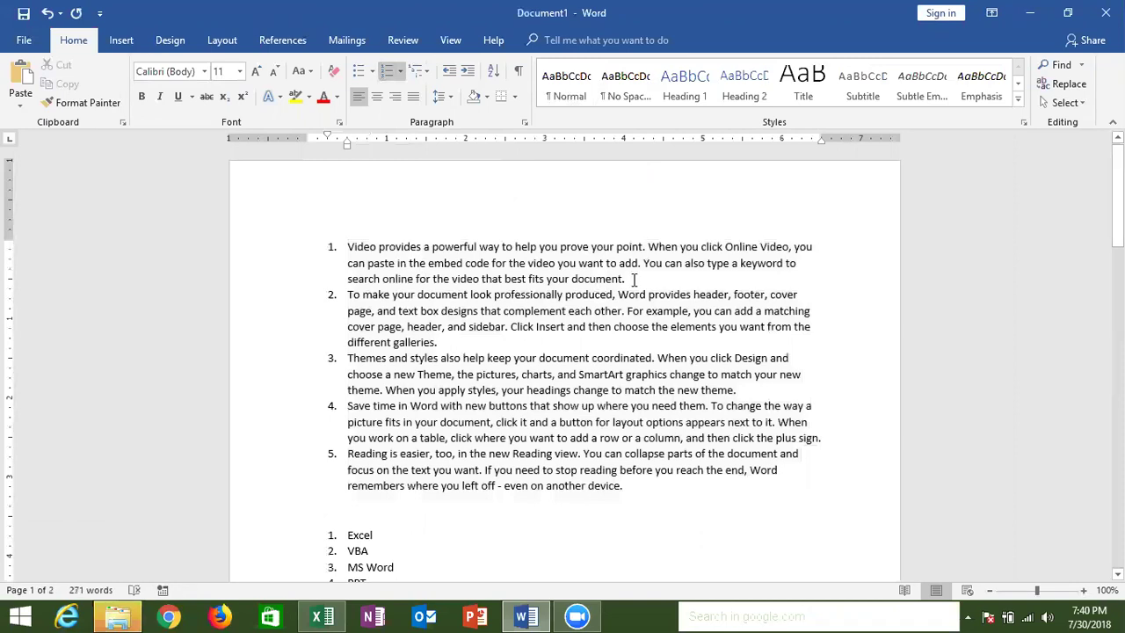
pyautogui.click(333, 294)
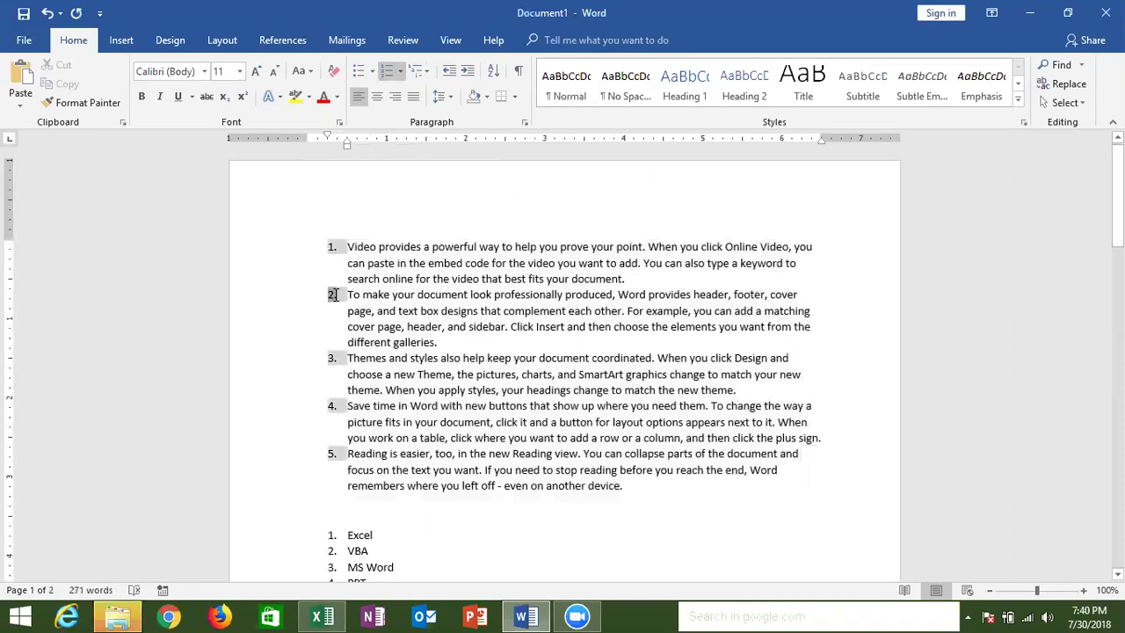
pyautogui.click(444, 344)
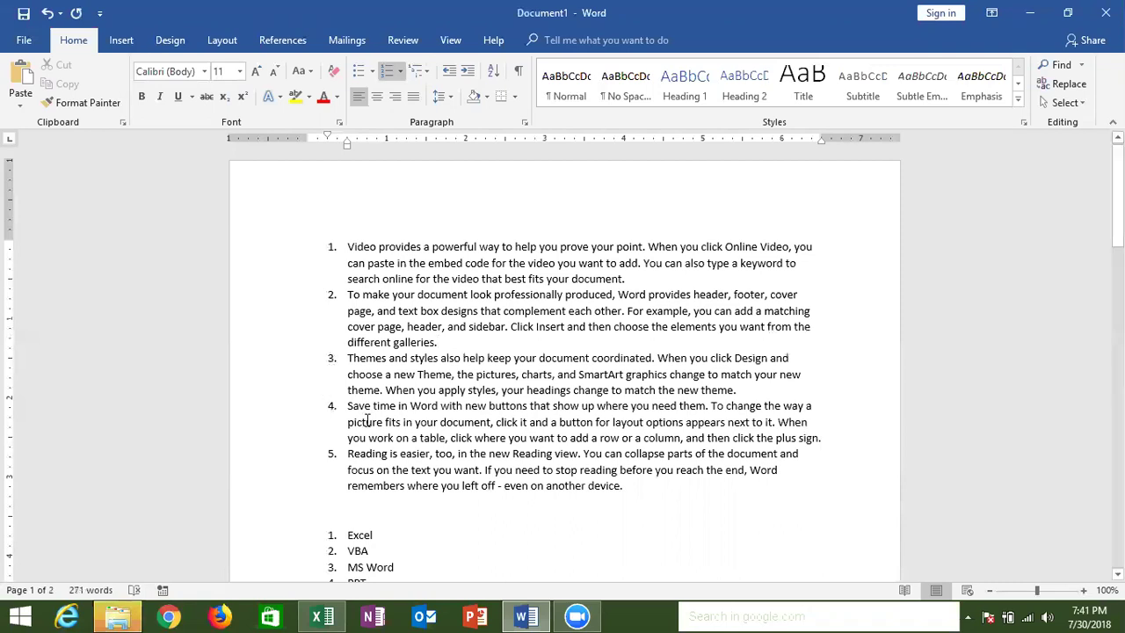
pyautogui.hotkey('ctrl', 'z')
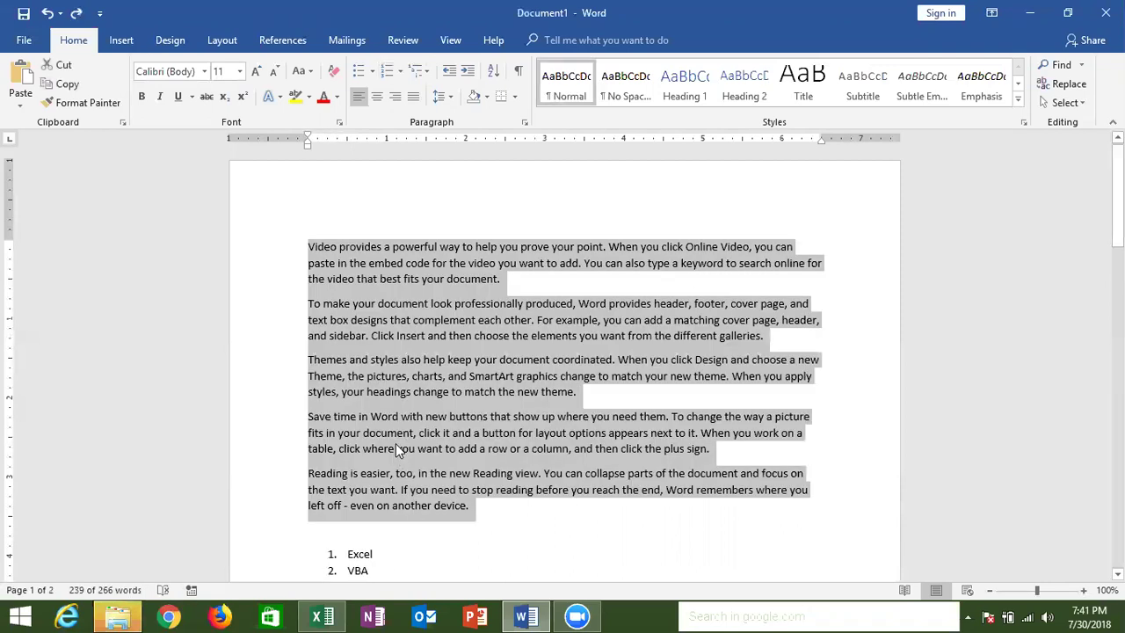
pyautogui.click(885, 387)
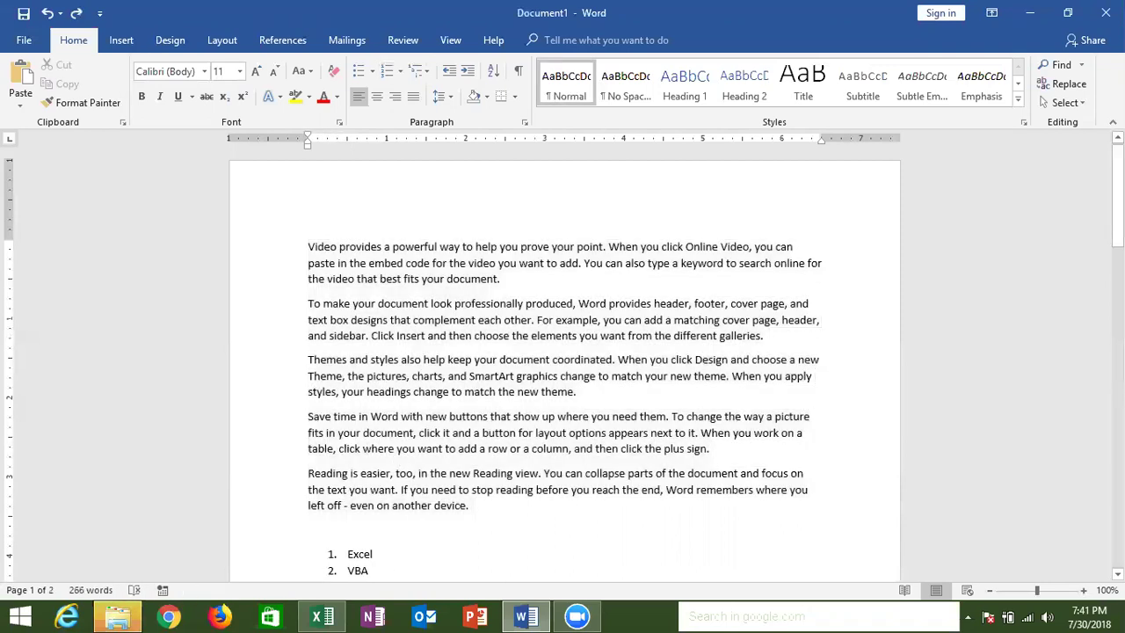
# Switch the Excel through Office items from numbers to round bullets
pyautogui.scroll(-7, 550, 224)
pyautogui.scroll(1, 550, 224)
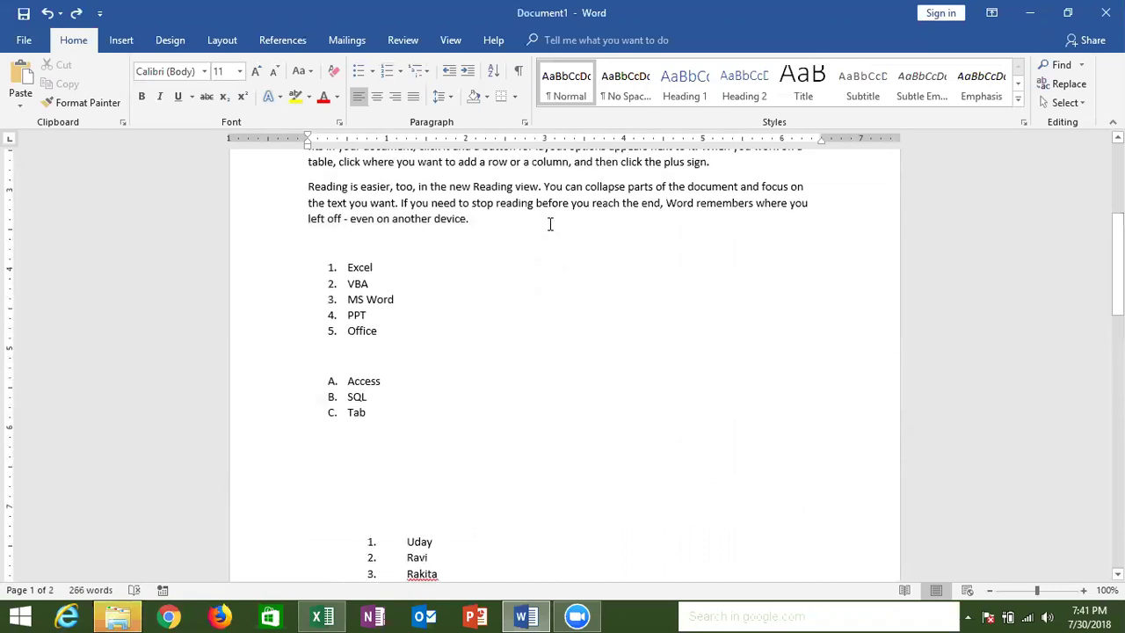
pyautogui.moveTo(385, 330); pyautogui.dragTo(342, 271)
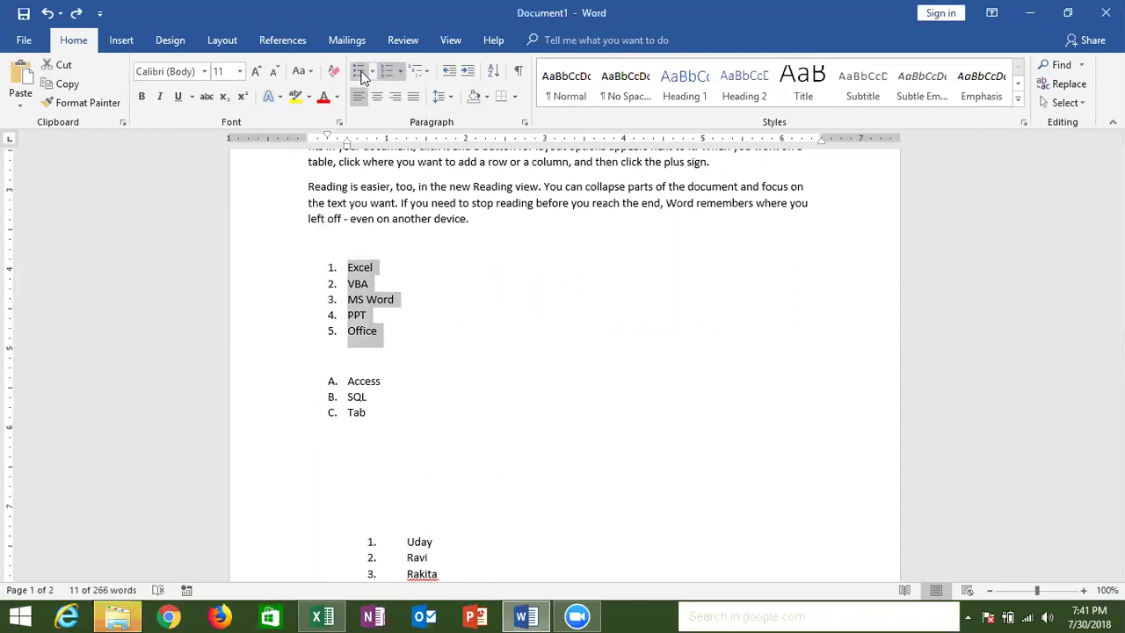
pyautogui.click(360, 75)
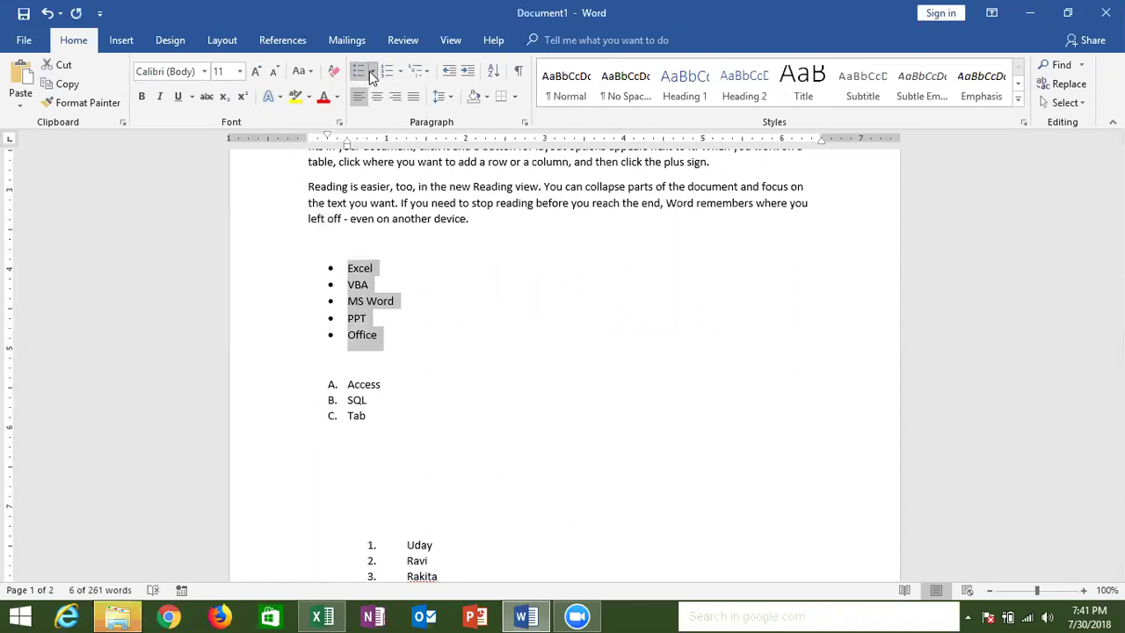
pyautogui.click(372, 73)
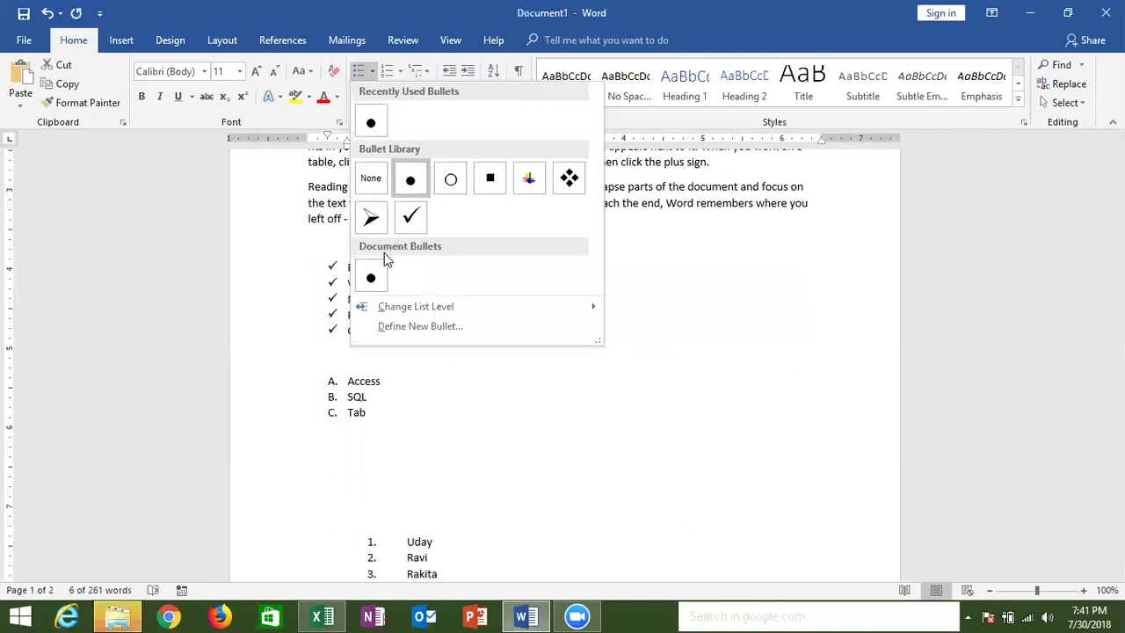
pyautogui.moveTo(415, 306)
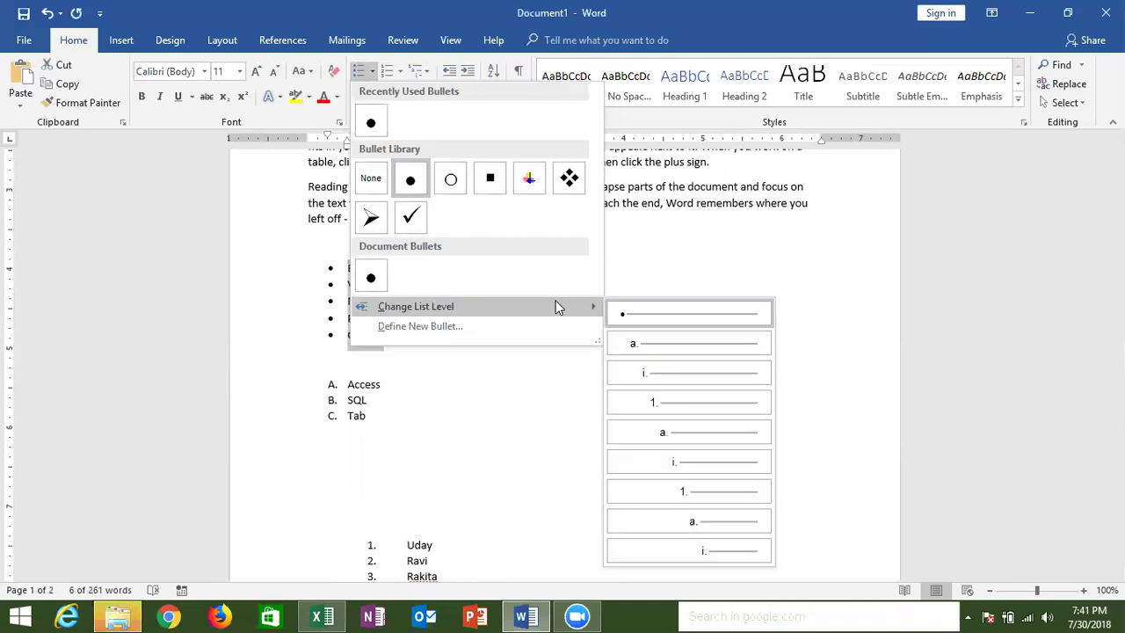
pyautogui.click(388, 353)
# Try a sub-item below Excel, then cancel it and delete the blank lines
pyautogui.click(384, 266)
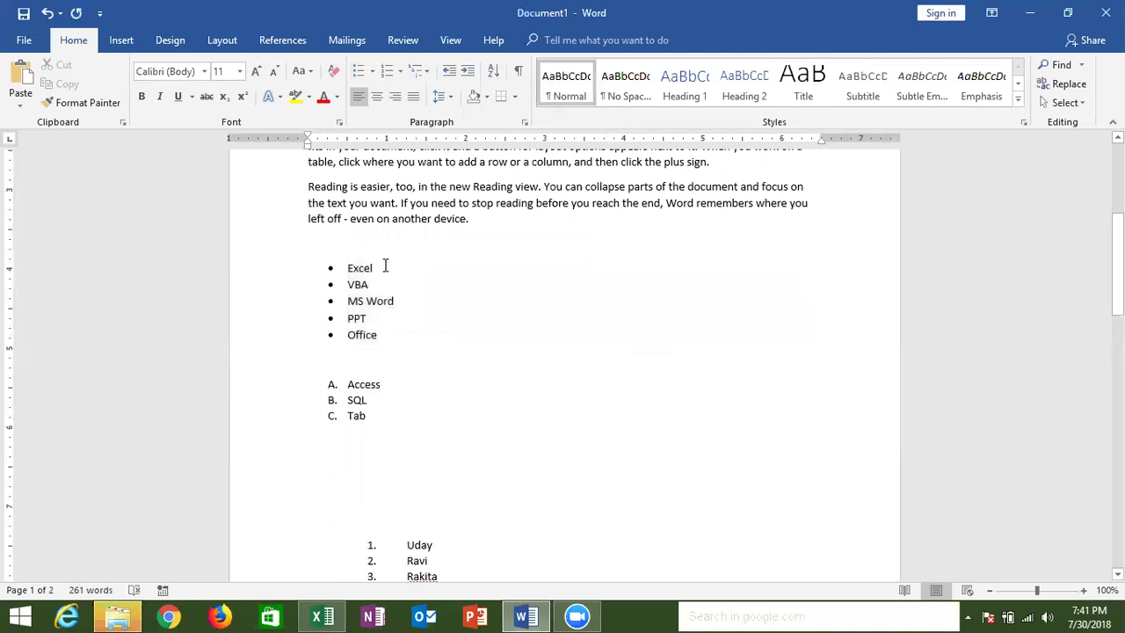
pyautogui.press('Return')
pyautogui.press('Tab')
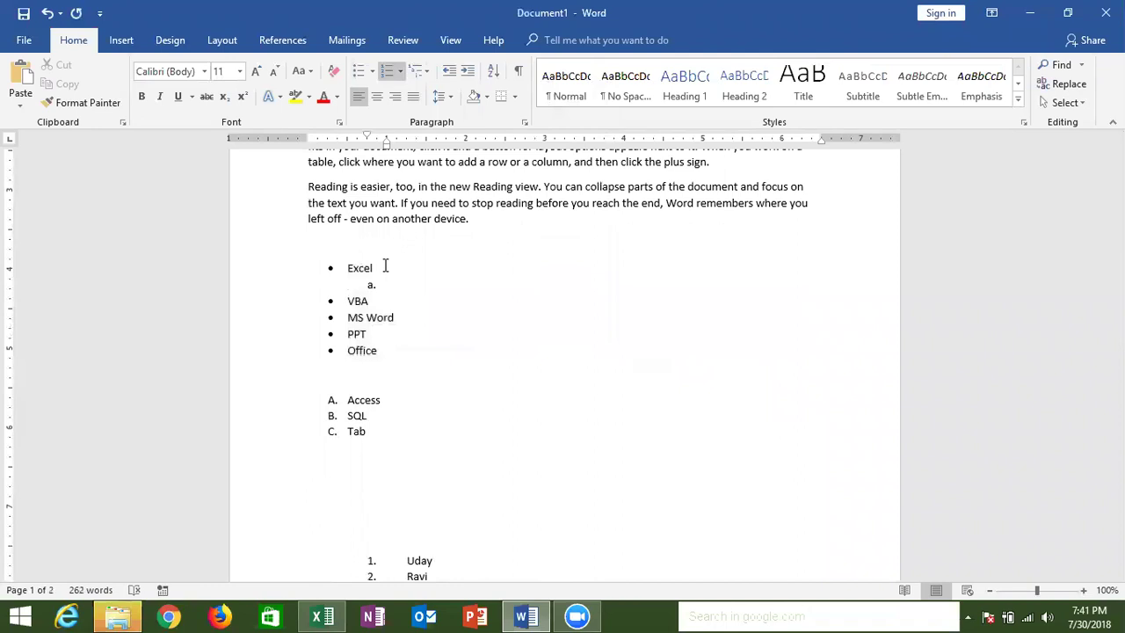
pyautogui.press('BackSpace')
pyautogui.press('Return')
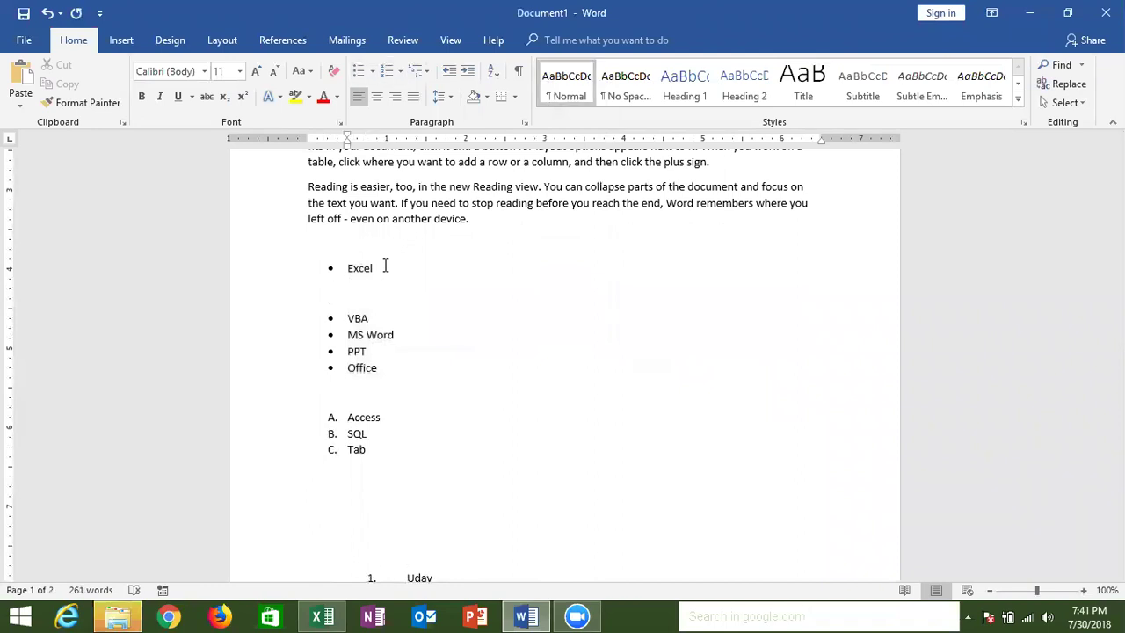
pyautogui.press('Delete')
# Add Data as lettered sub-item a. under Excel, leaving an empty unlettered line below
pyautogui.click(379, 268)
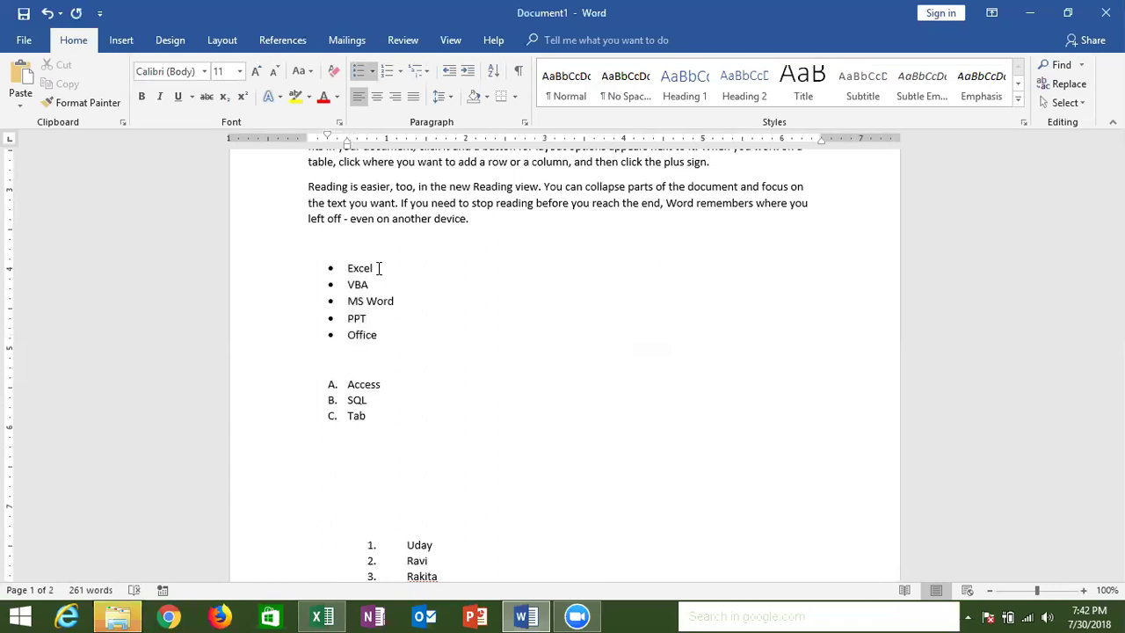
pyautogui.press('Return')
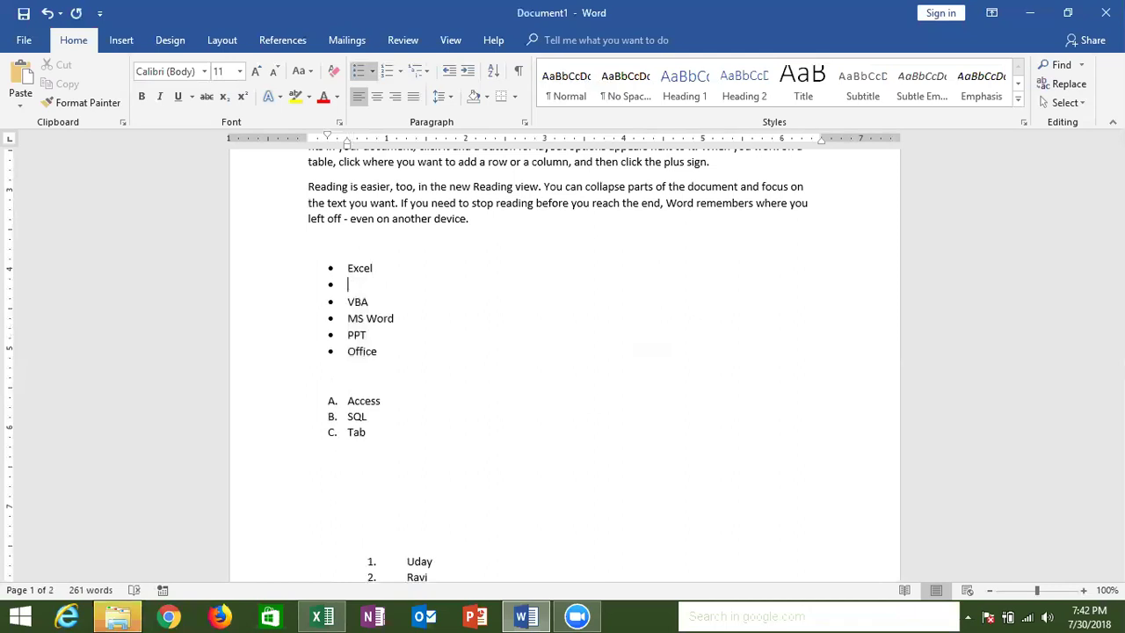
pyautogui.press('Tab')
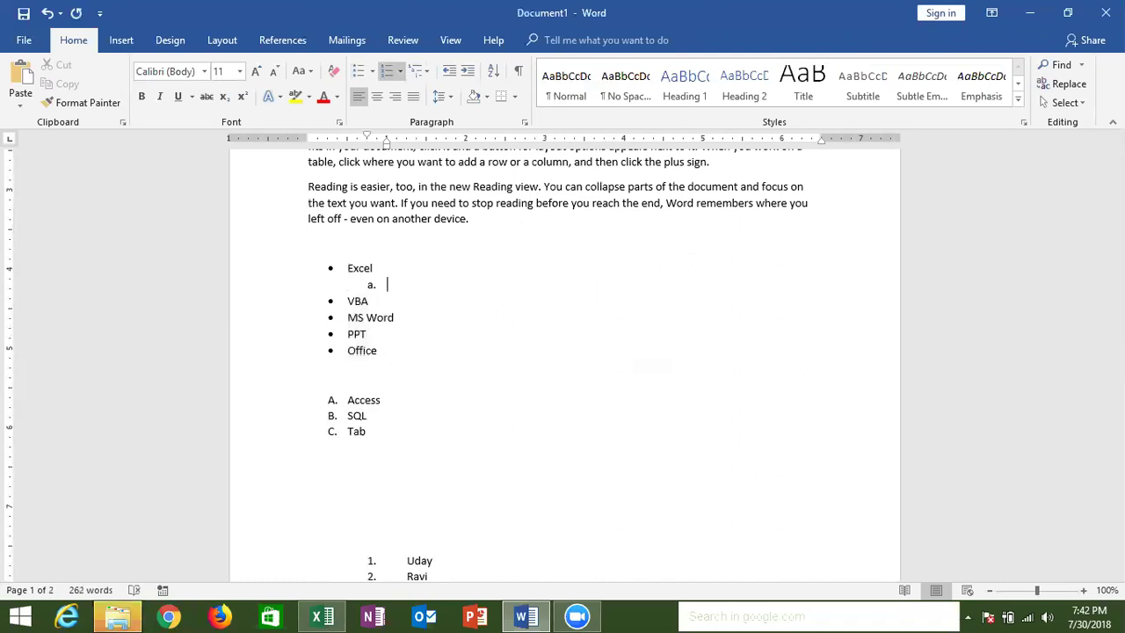
pyautogui.write('Data')
pyautogui.press('Return')
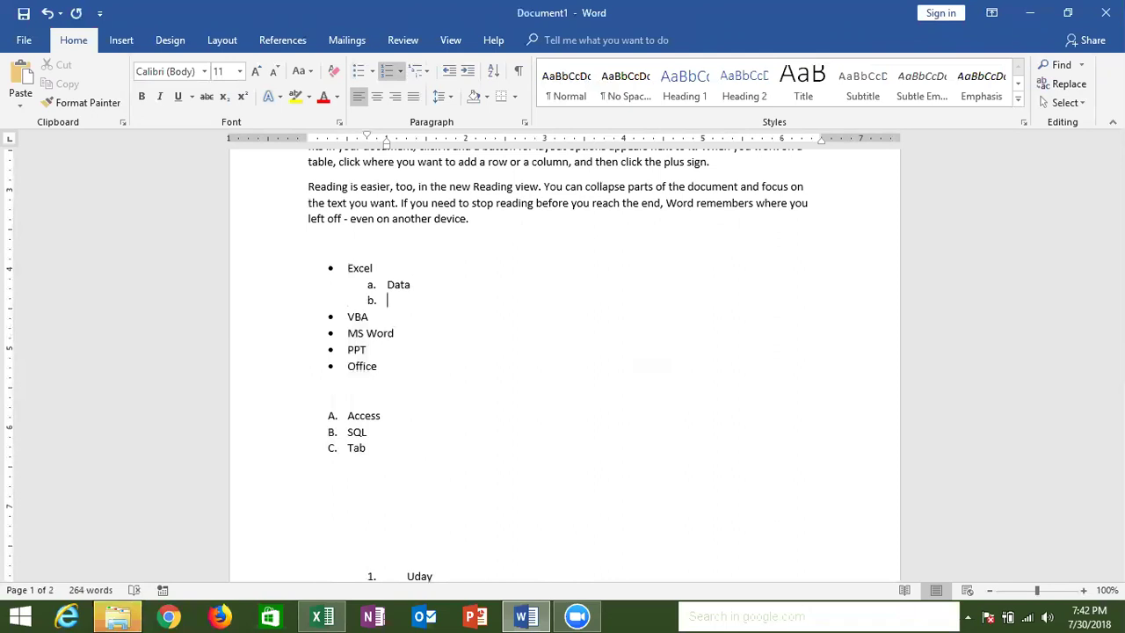
pyautogui.press('BackSpace')
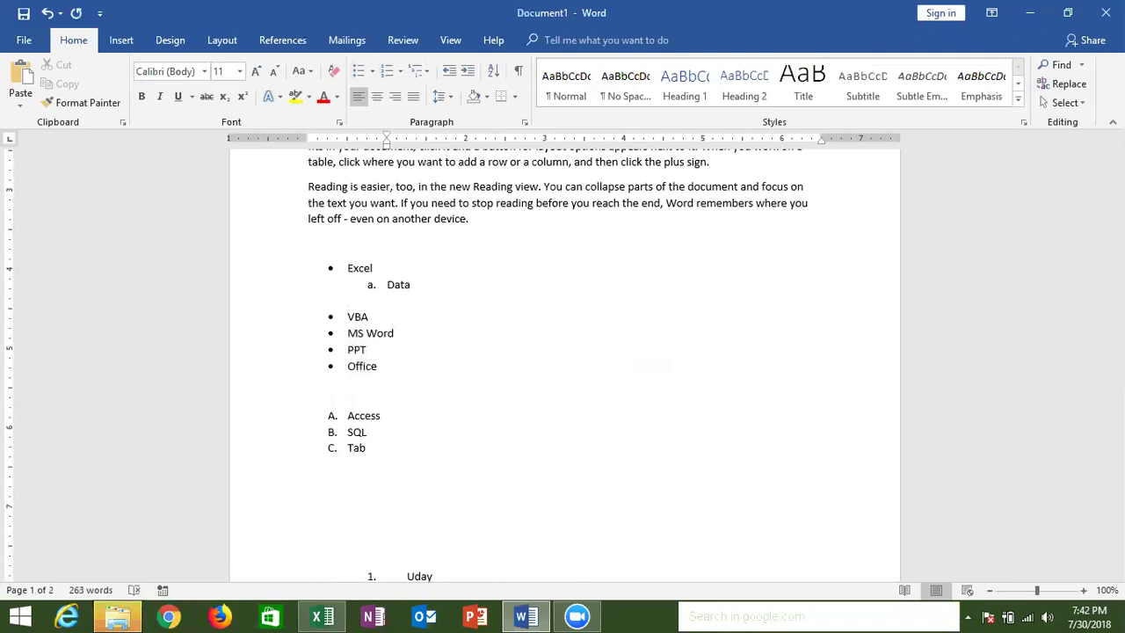
pyautogui.press('Tab')
pyautogui.press('BackSpace')
# Type a first name on an indented line below Data, then delete that line
pyautogui.press('Tab')
pyautogui.press('Tab')
pyautogui.press('BackSpace')
pyautogui.press('Tab')
pyautogui.write('uday')
pyautogui.press('Return')
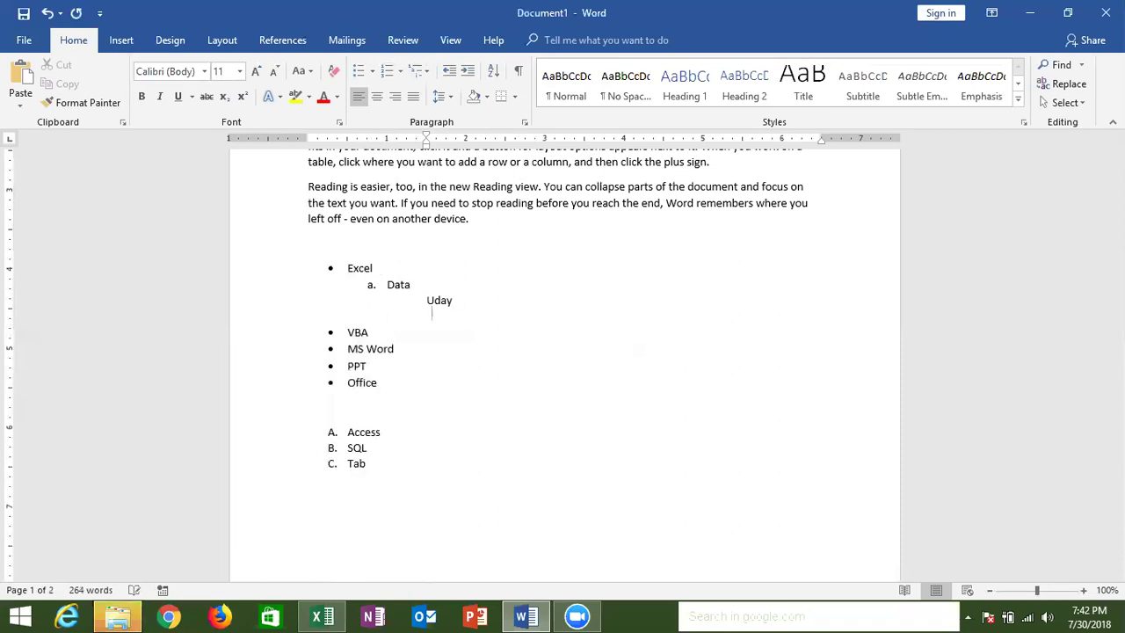
pyautogui.press('Return')
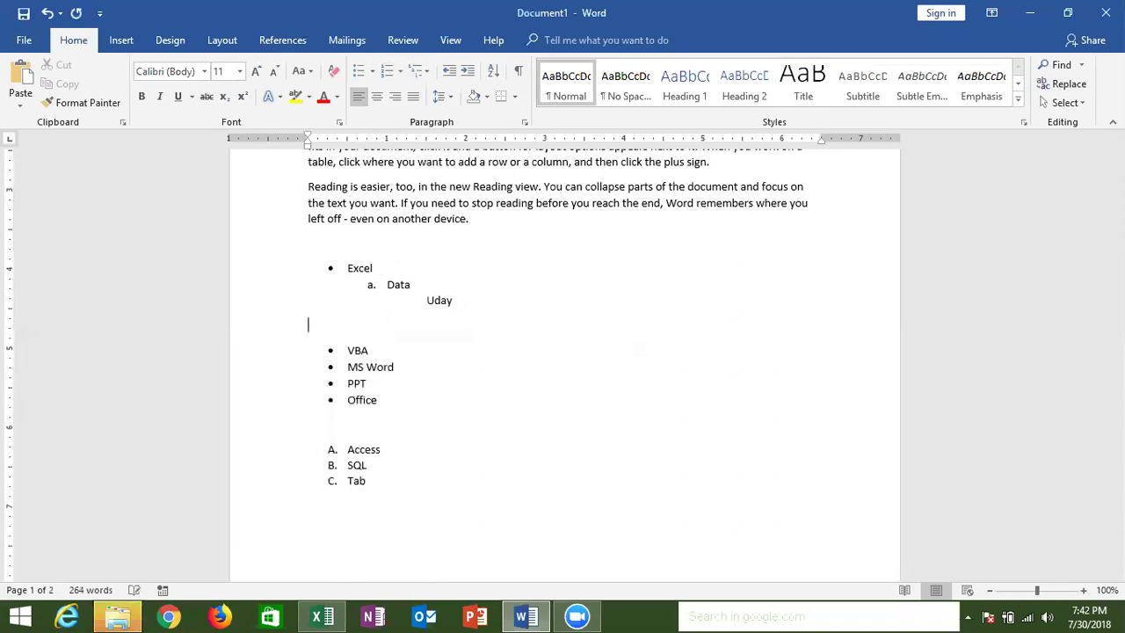
pyautogui.click(455, 301)
pyautogui.press('BackSpace')
pyautogui.press('BackSpace')
pyautogui.press('BackSpace')
pyautogui.press('BackSpace')
pyautogui.press('BackSpace')
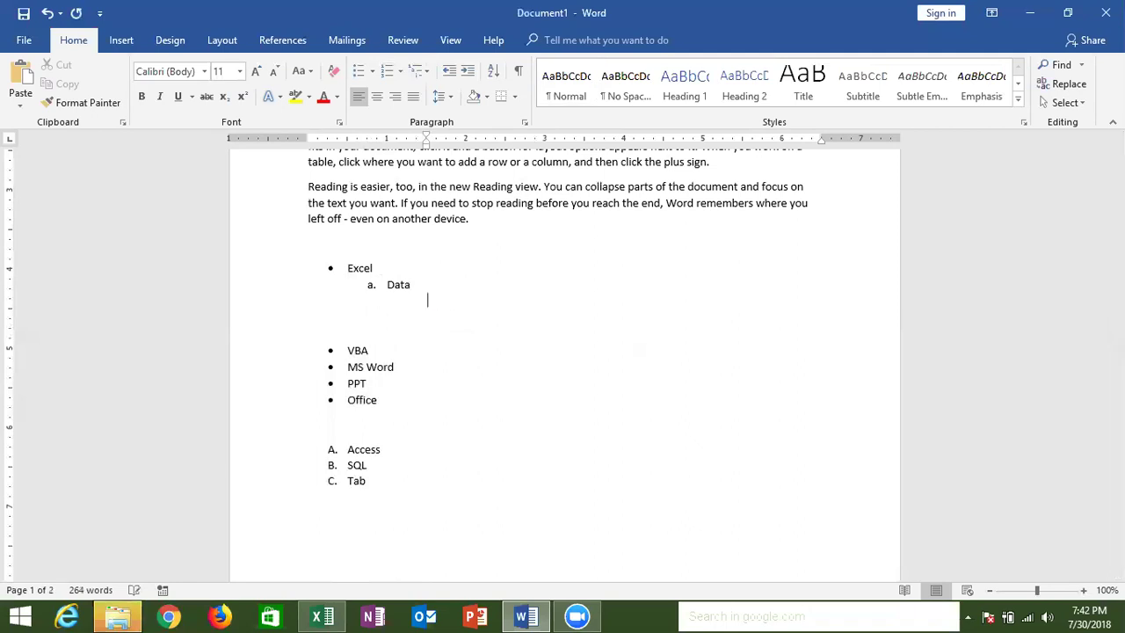
pyautogui.press('BackSpace')
# Add an unlettered indented line under Data reading Miss
pyautogui.press('Return')
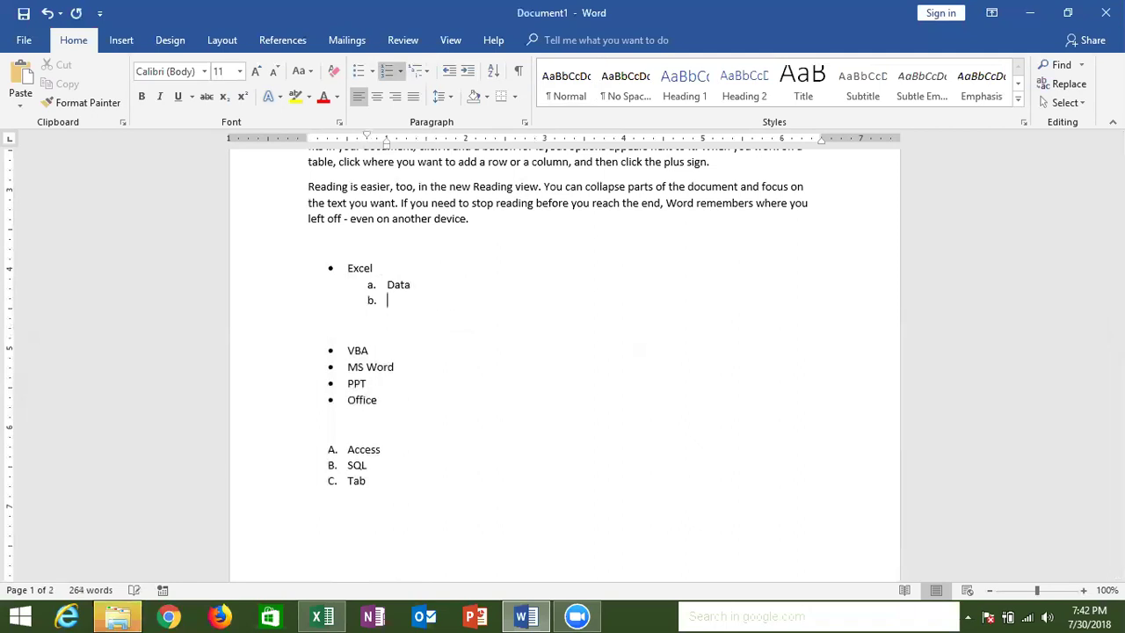
pyautogui.press('BackSpace')
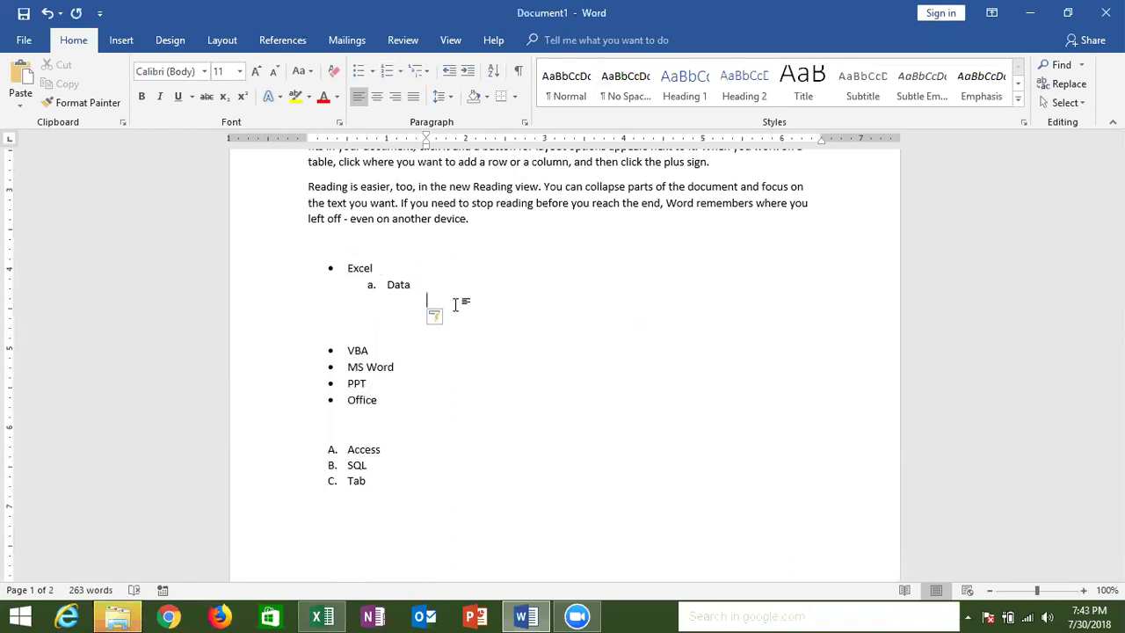
pyautogui.write('VB')
pyautogui.press('BackSpace')
pyautogui.press('BackSpace')
pyautogui.write('Miss')
pyautogui.click(444, 348)
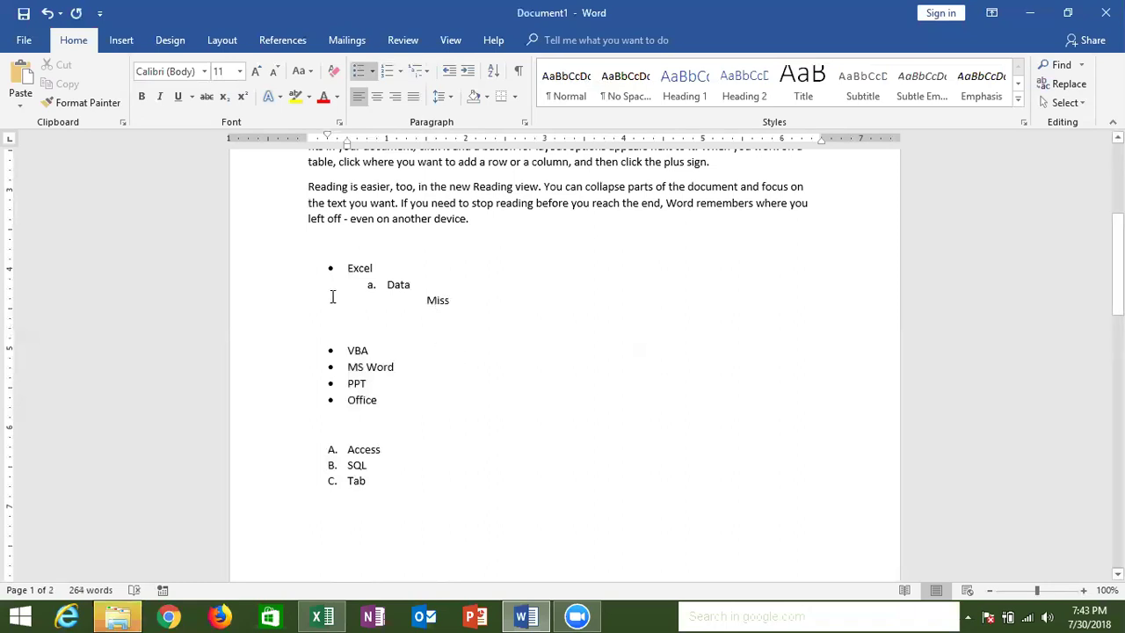
# Make Miss the roman-numeral sub-item i. beneath Data
pyautogui.moveTo(381, 407); pyautogui.dragTo(322, 275)
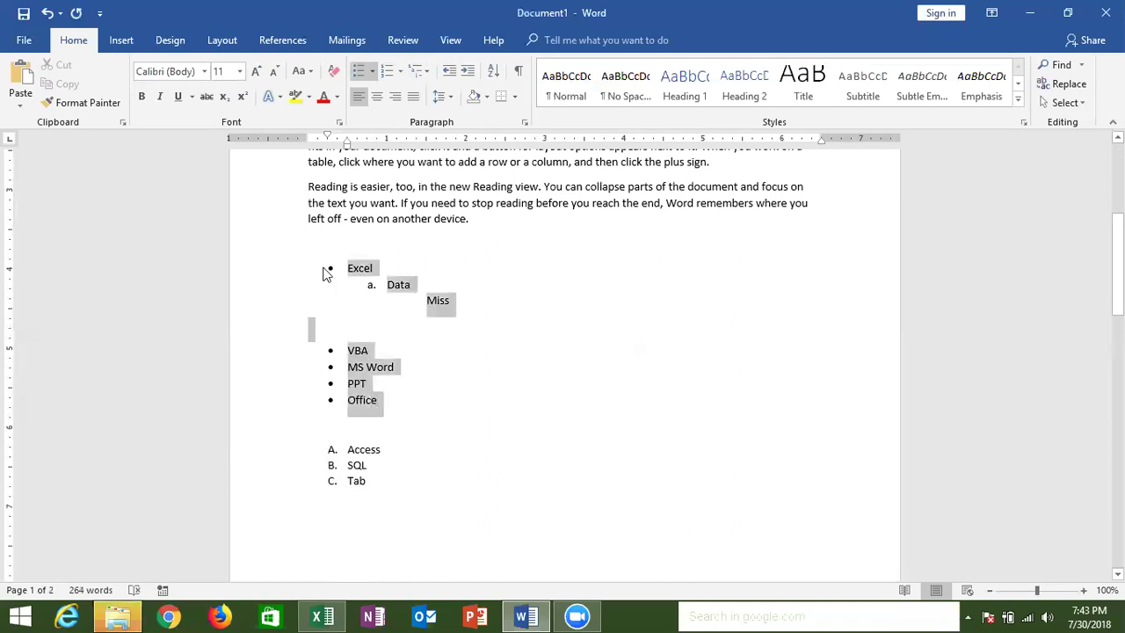
pyautogui.click(424, 77)
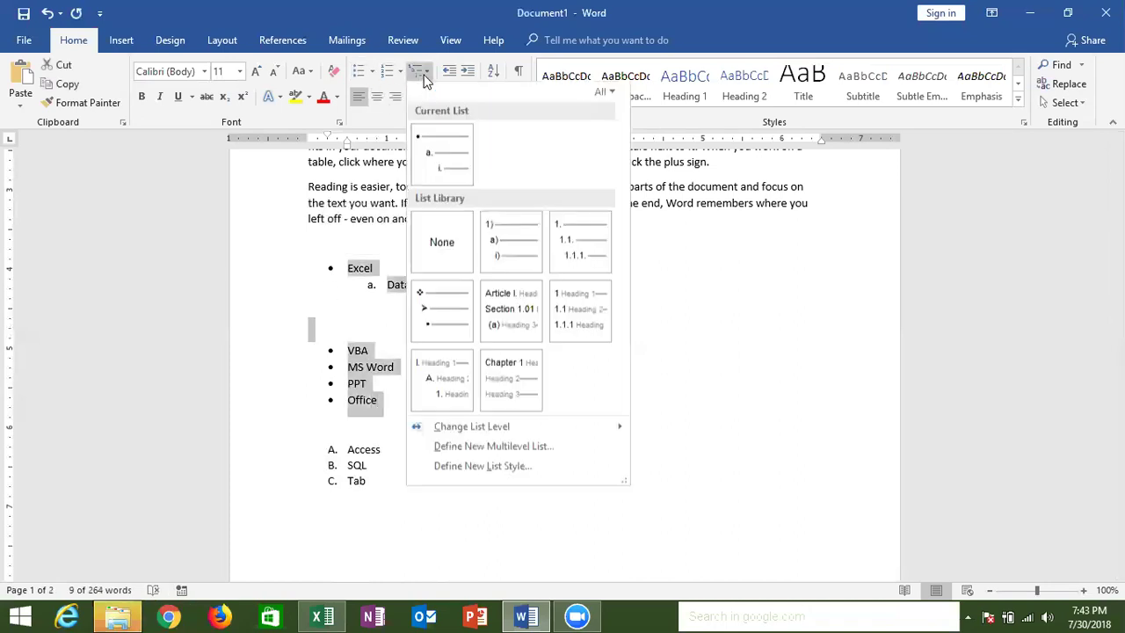
pyautogui.moveTo(443, 152)
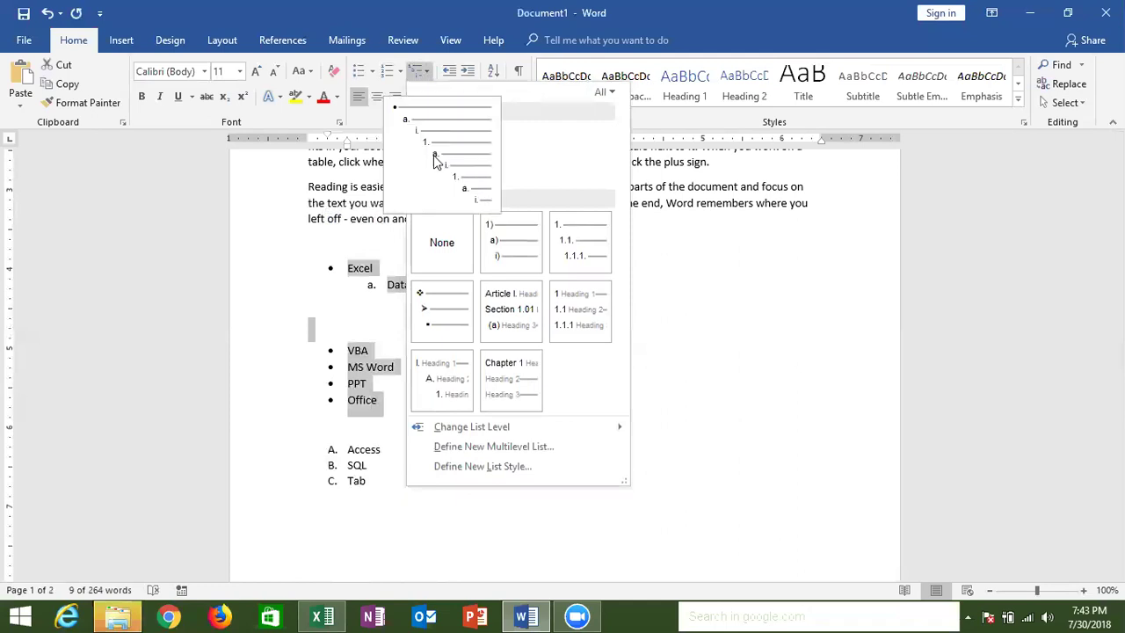
pyautogui.click(434, 161)
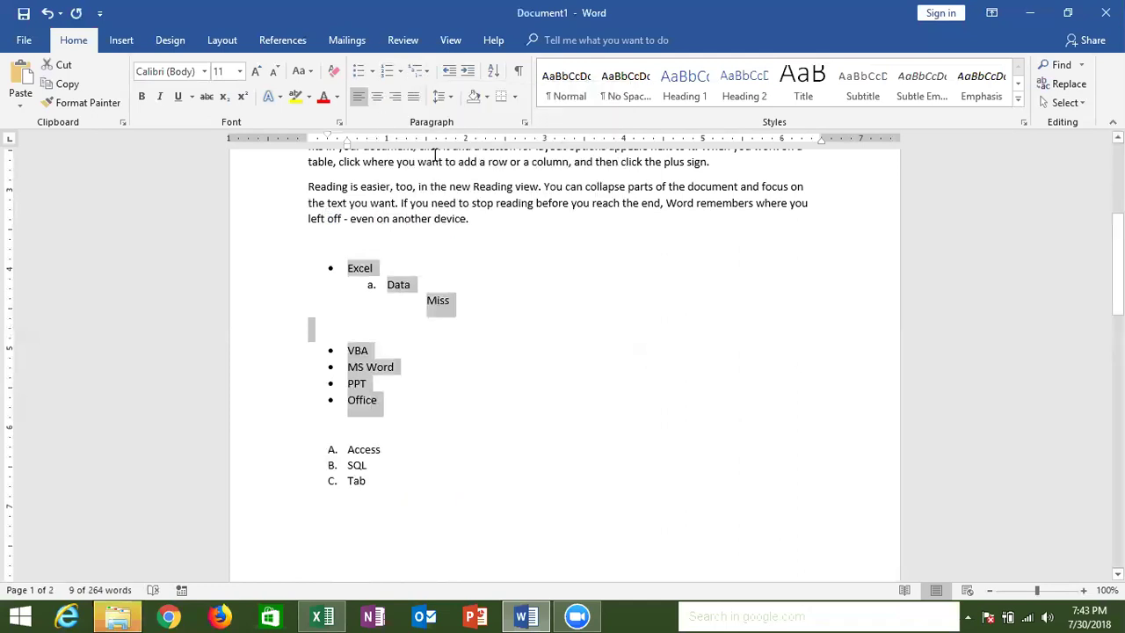
pyautogui.click(421, 291)
pyautogui.press('Return')
pyautogui.press('Tab')
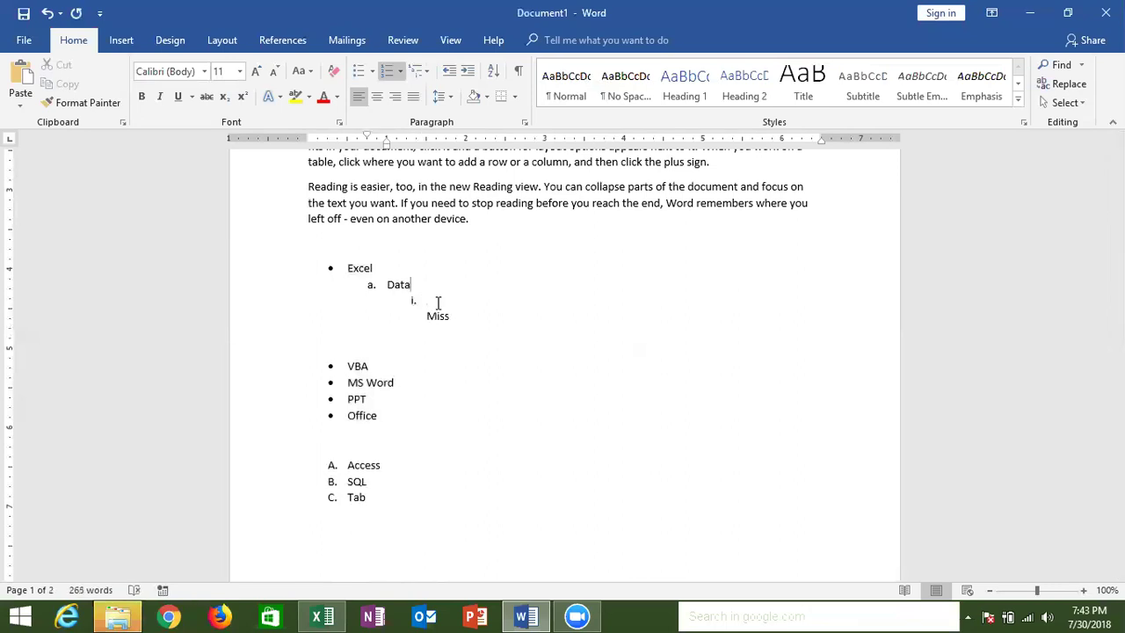
pyautogui.moveTo(460, 321); pyautogui.dragTo(425, 319)
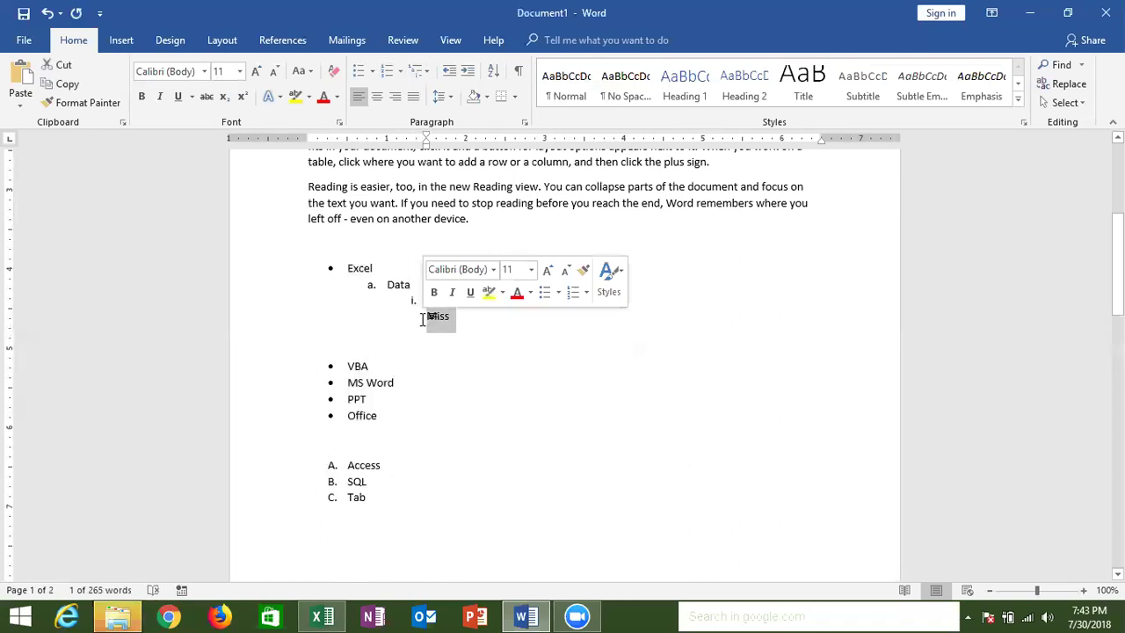
pyautogui.press('BackSpace')
pyautogui.press('BackSpace')
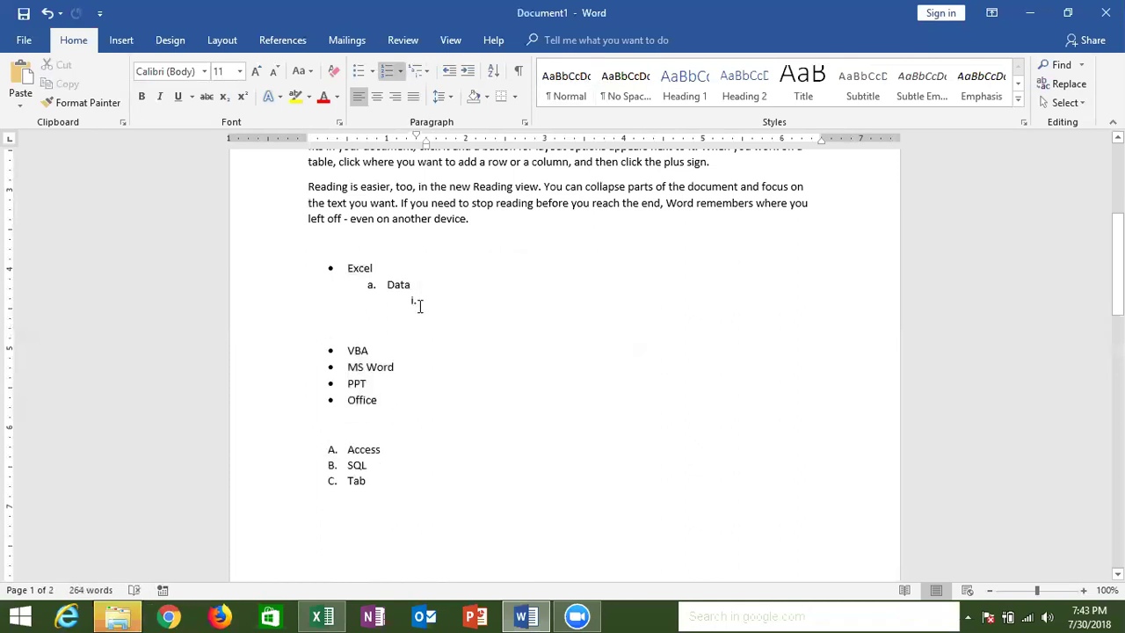
pyautogui.write('Miss')
# Add an empty bullet below VBA and an unnumbered empty line below Miss
pyautogui.click(415, 351)
pyautogui.press('Return')
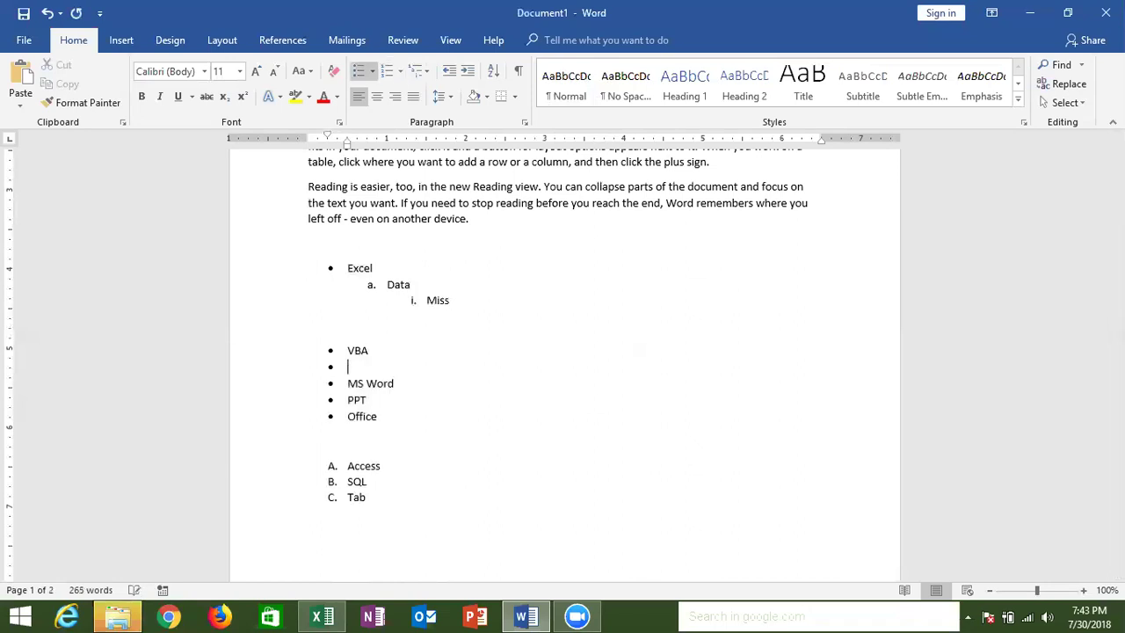
pyautogui.click(452, 308)
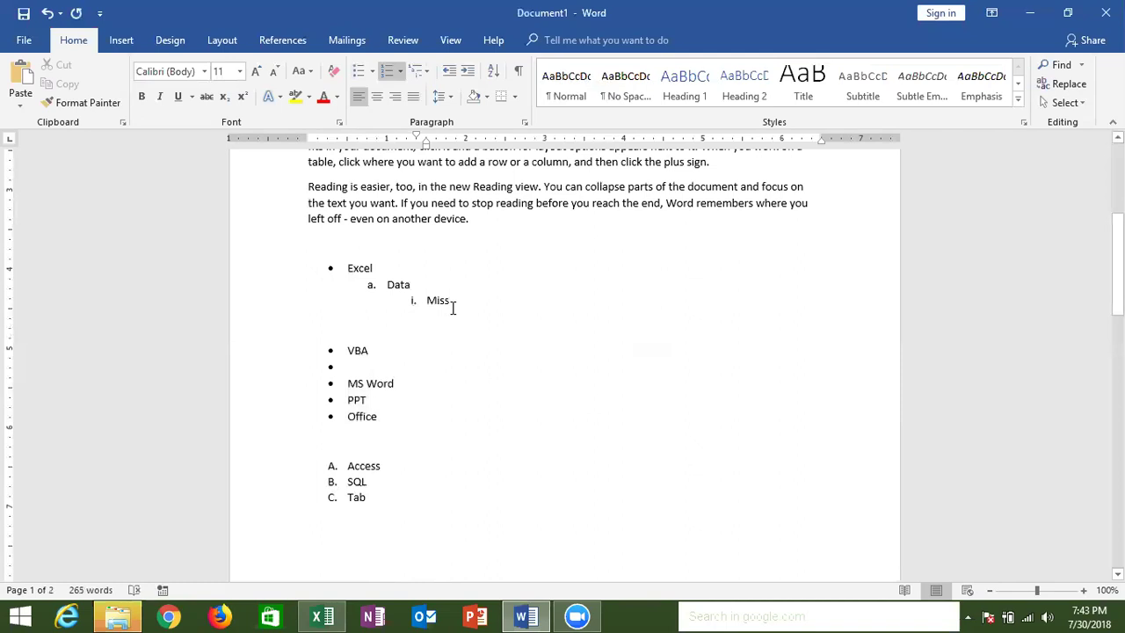
pyautogui.press('Return')
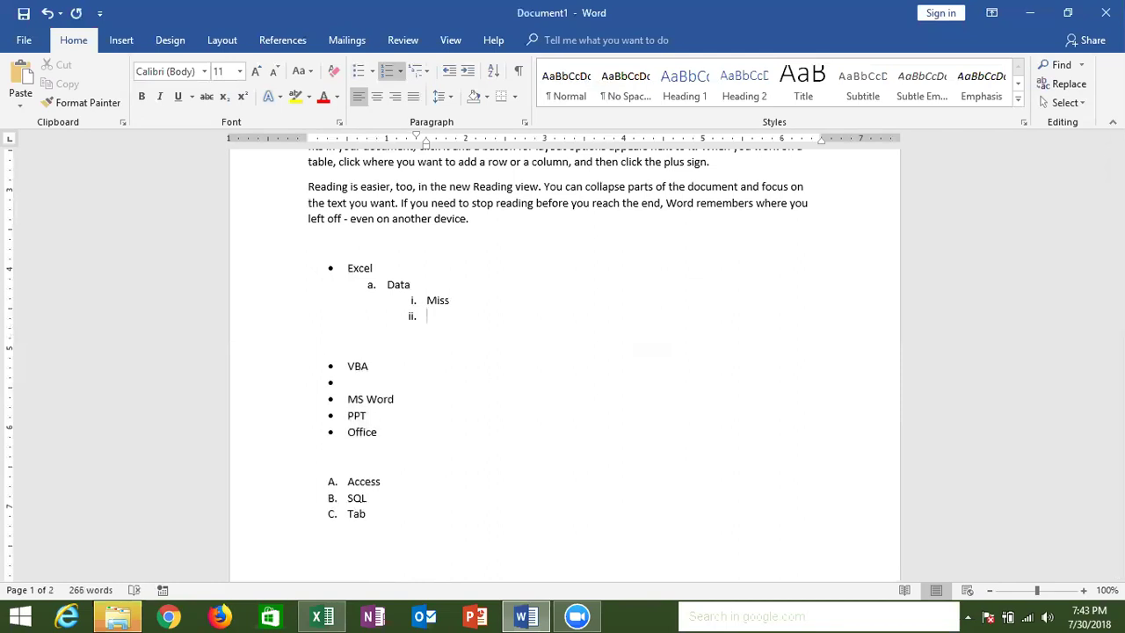
pyautogui.press('BackSpace')
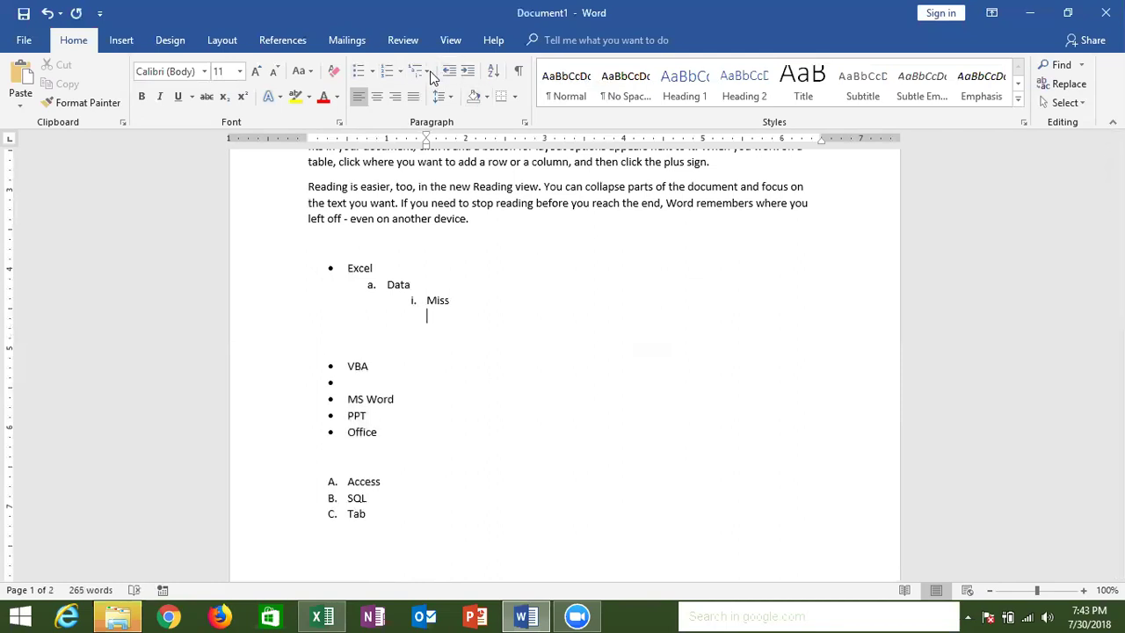
# Show the Multilevel List styles for the empty line below Miss
pyautogui.click(425, 71)
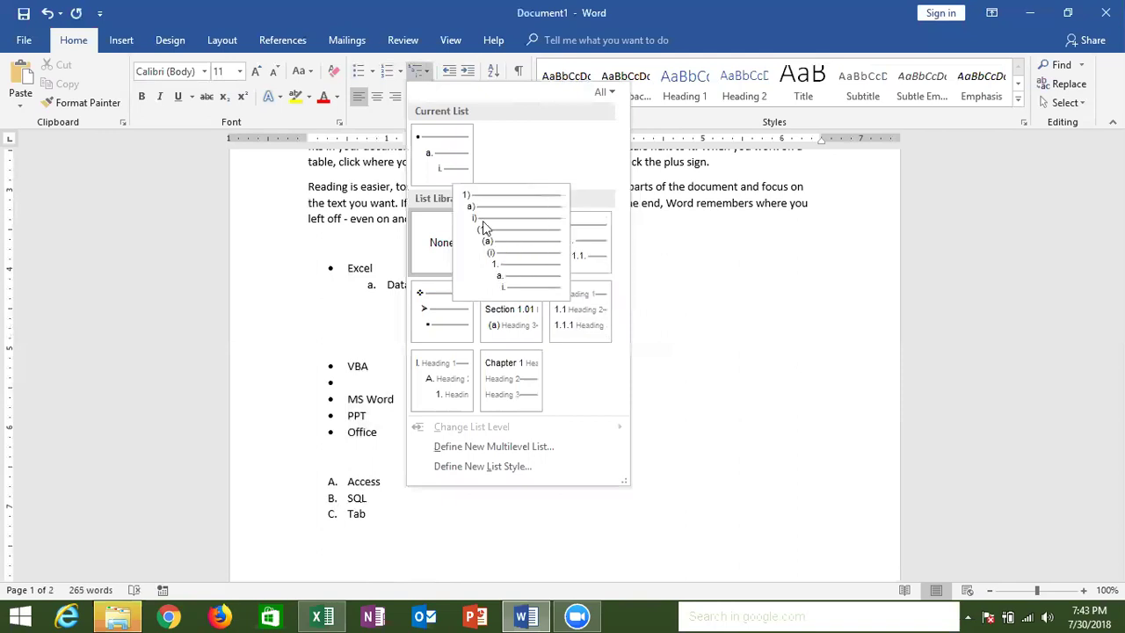
pyautogui.moveTo(580, 239)
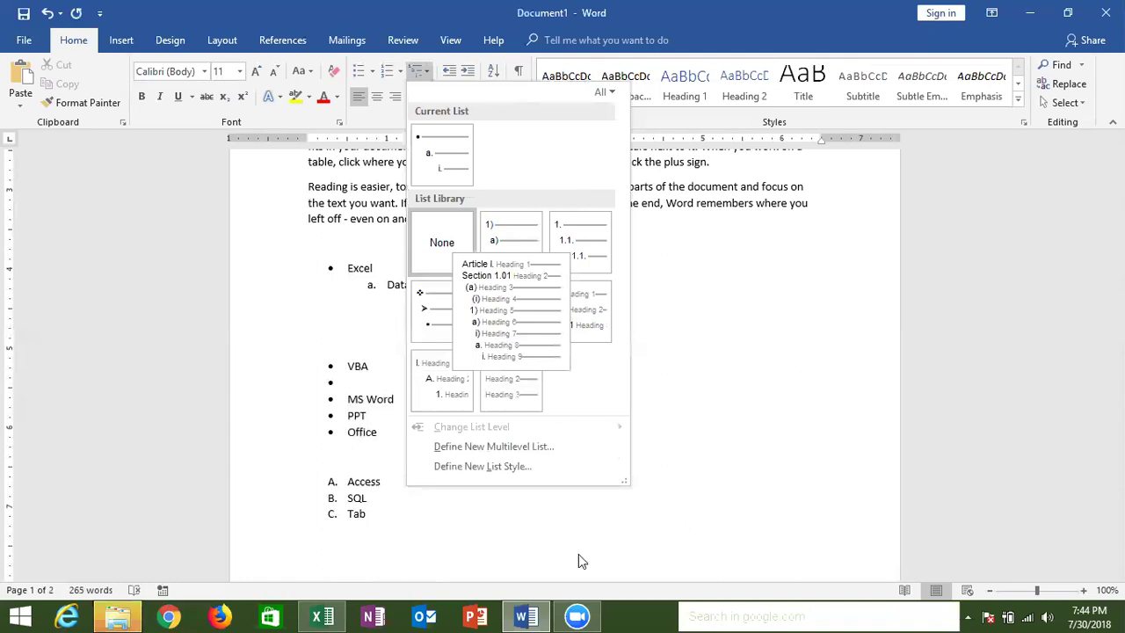
pyautogui.moveTo(580, 309)
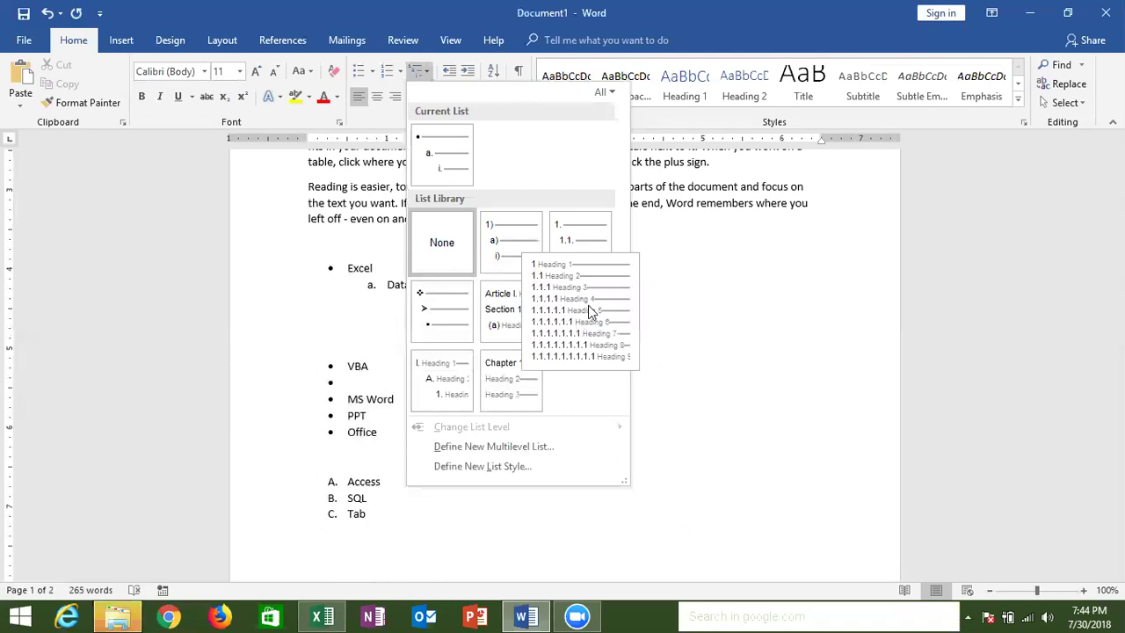
# Apply heading numbering to the empty line below Miss, then strip its 1.1.1.1 number and indent
pyautogui.click(592, 311)
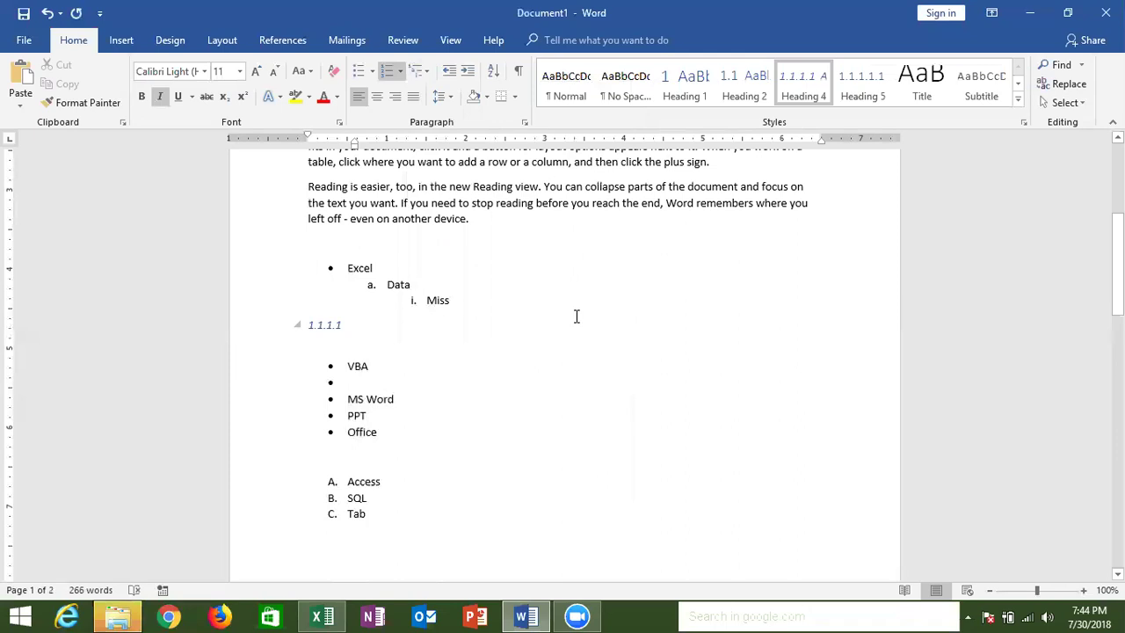
pyautogui.press('BackSpace')
pyautogui.press('BackSpace')
pyautogui.press('BackSpace')
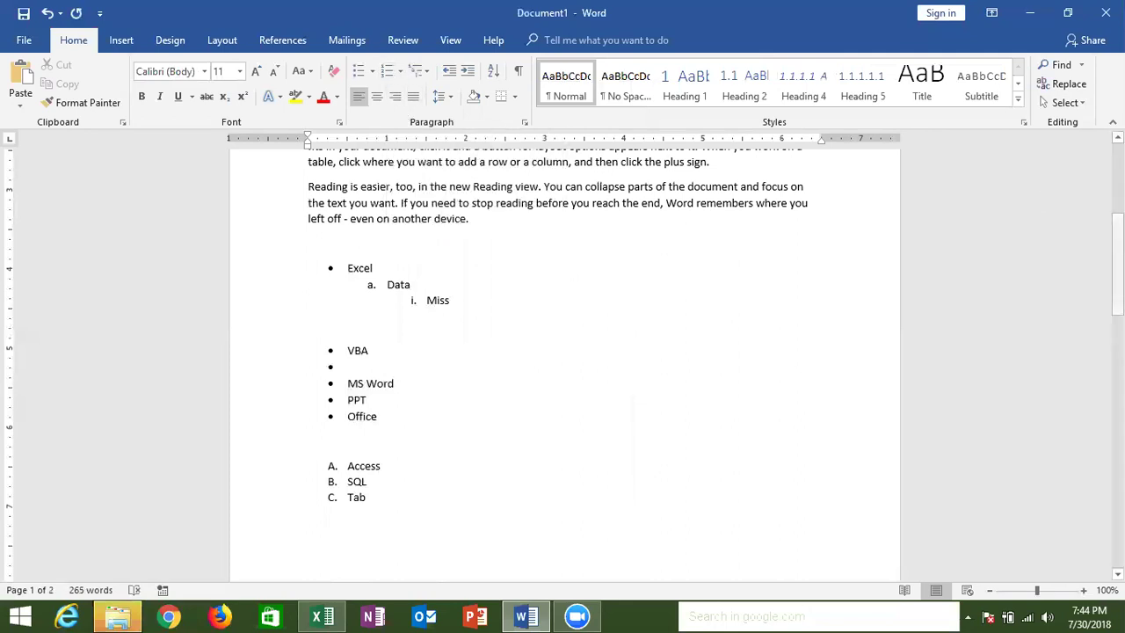
pyautogui.scroll(3, 562, 364)
pyautogui.scroll(1, 563, 365)
pyautogui.scroll(1, 763, 161)
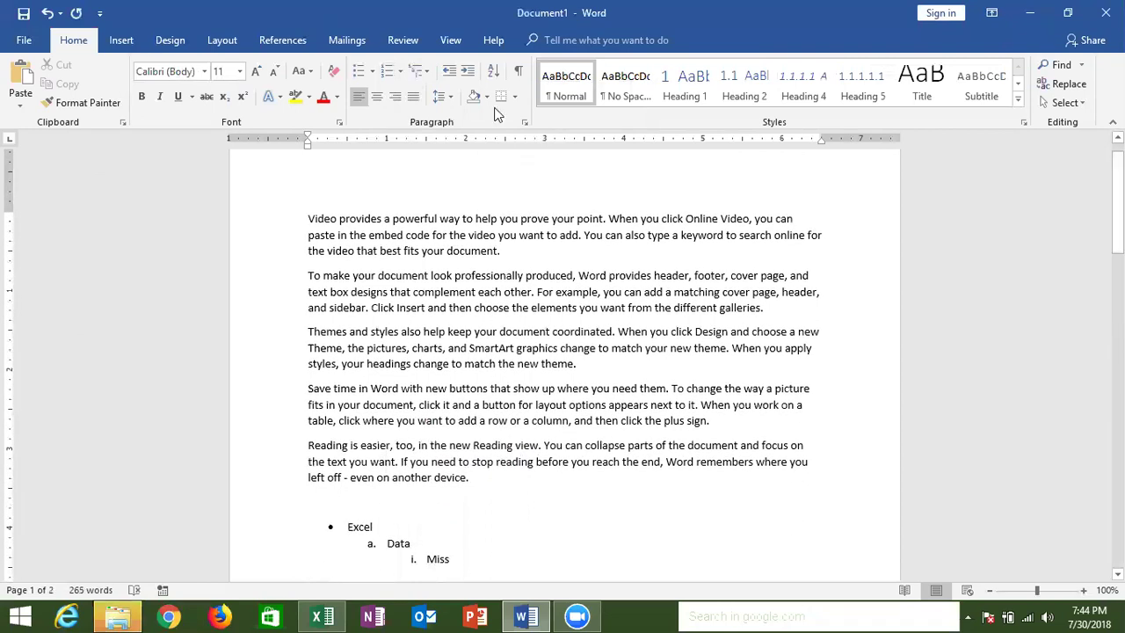
pyautogui.click(372, 79)
pyautogui.click(401, 74)
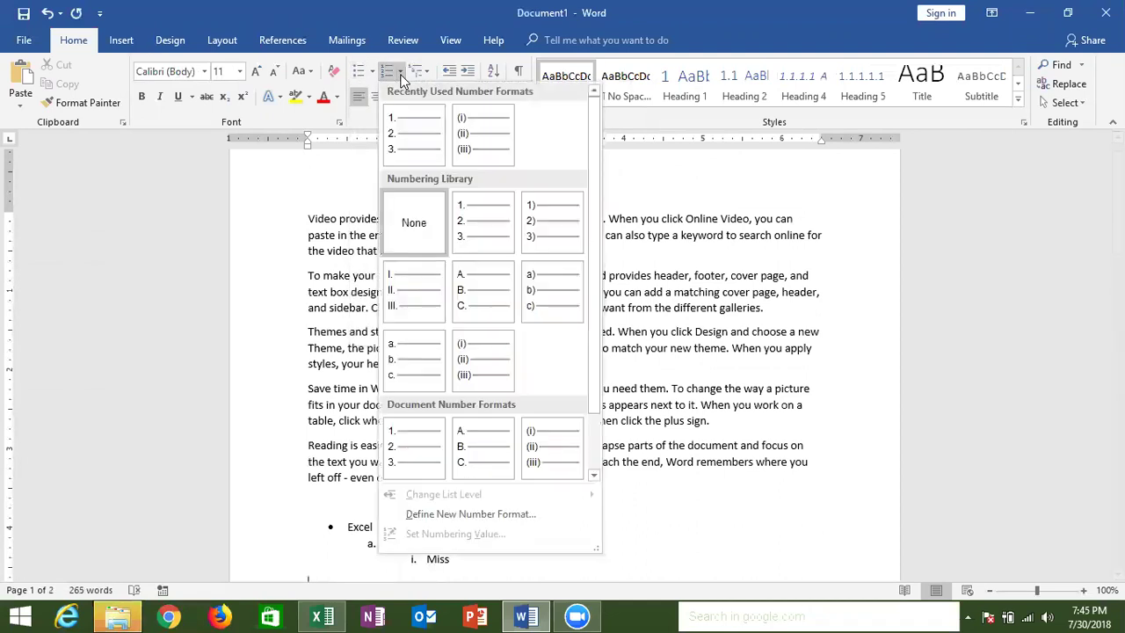
pyautogui.click(430, 76)
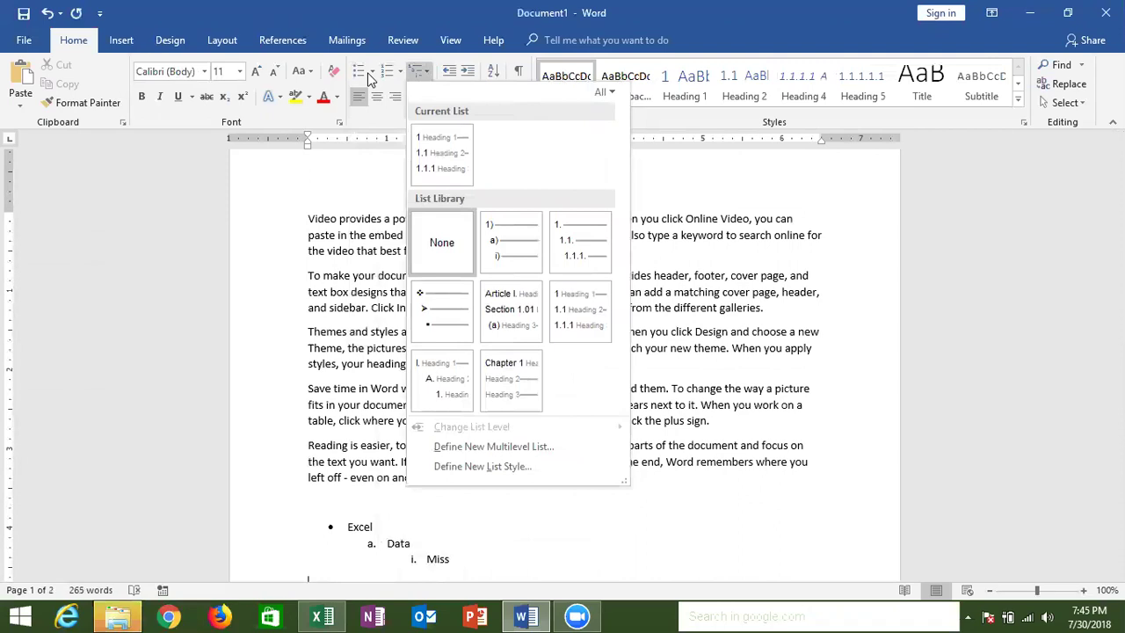
pyautogui.click(361, 187)
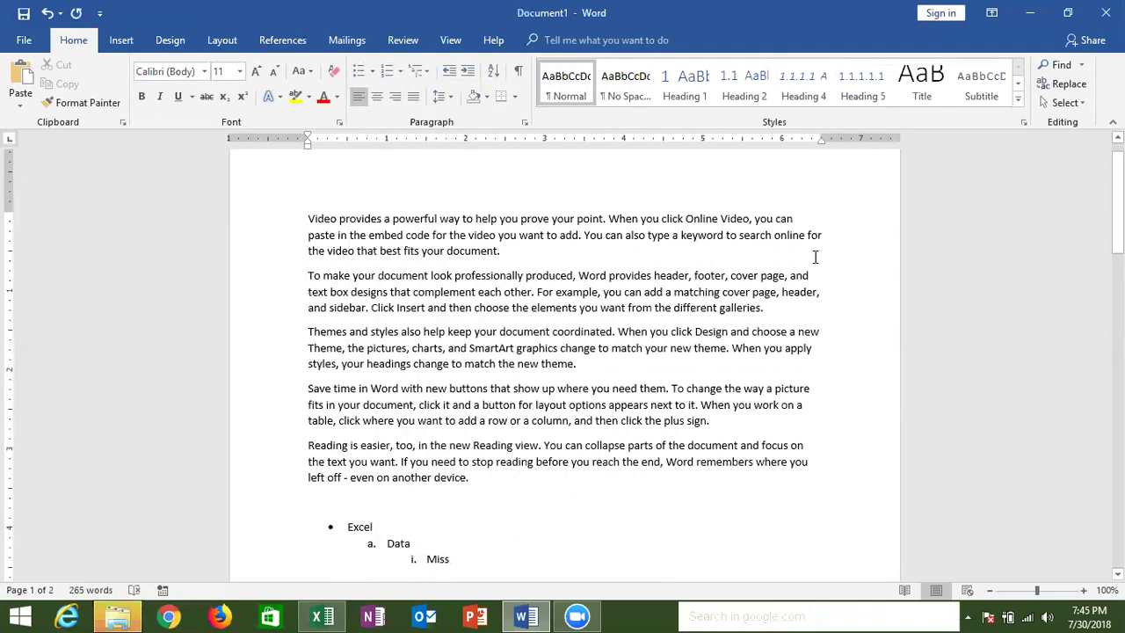
pyautogui.moveTo(1118, 202); pyautogui.dragTo(1095, 281)
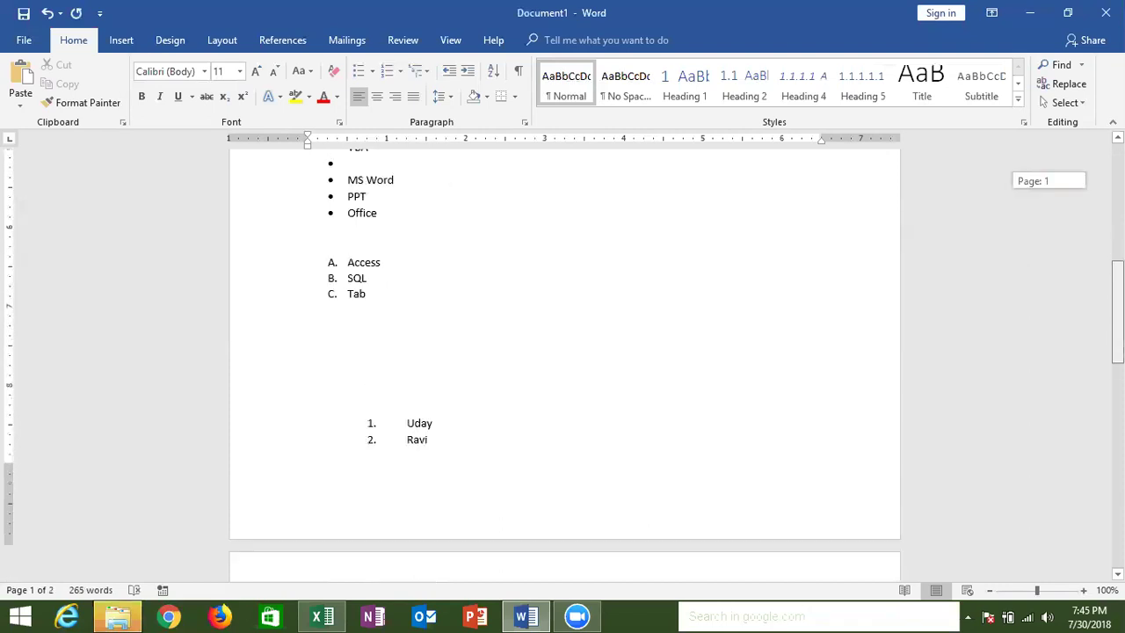
pyautogui.click(355, 327)
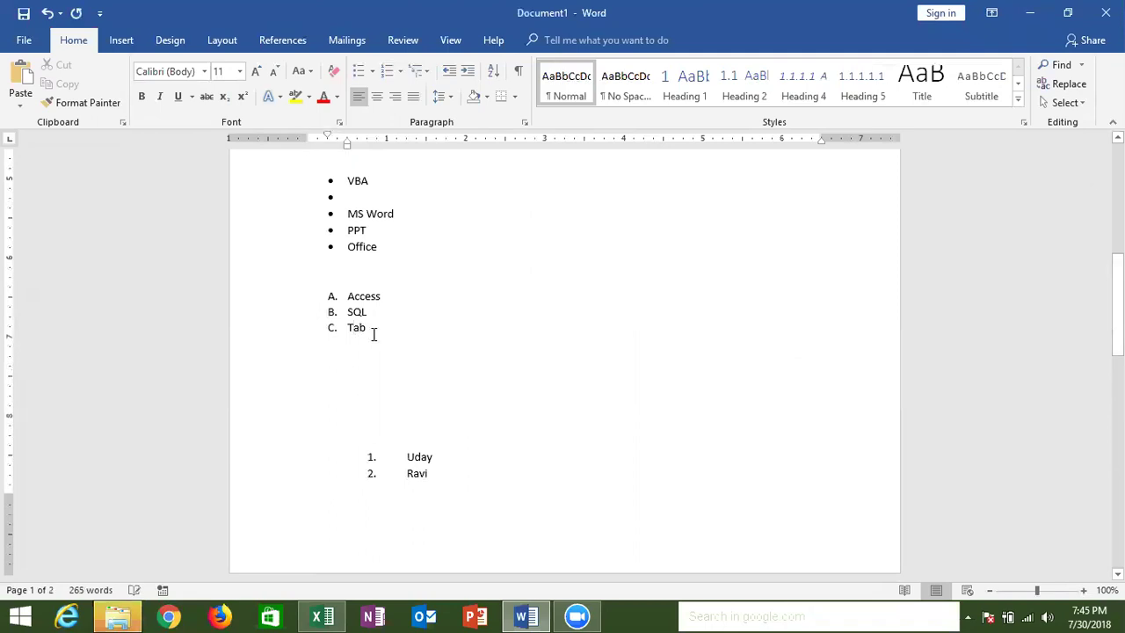
pyautogui.moveTo(338, 317); pyautogui.dragTo(326, 296)
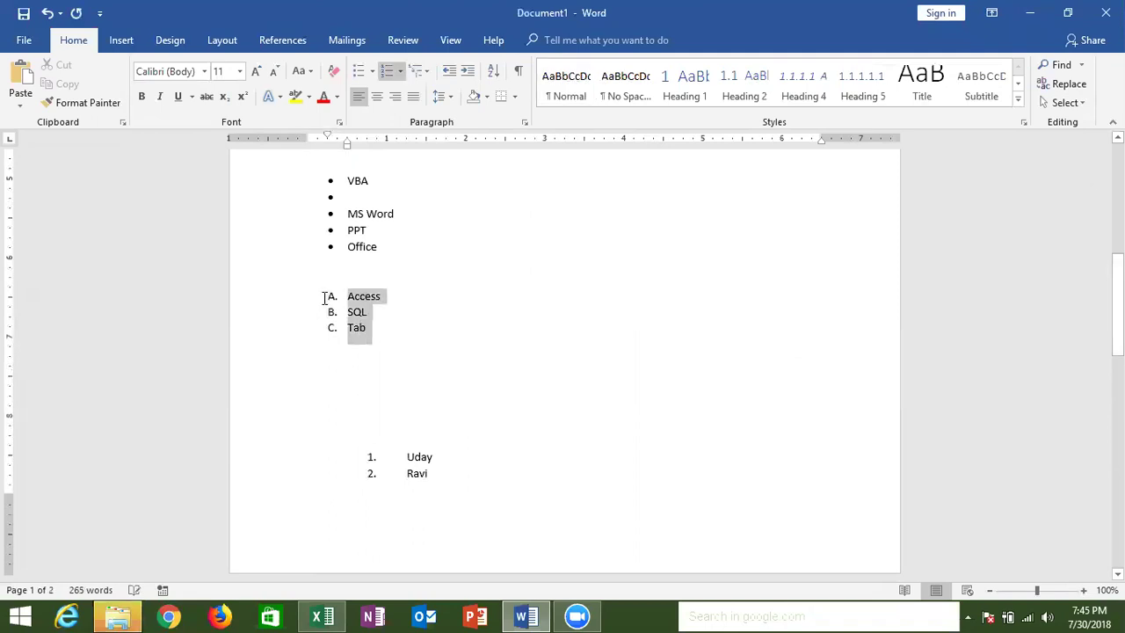
pyautogui.click(369, 72)
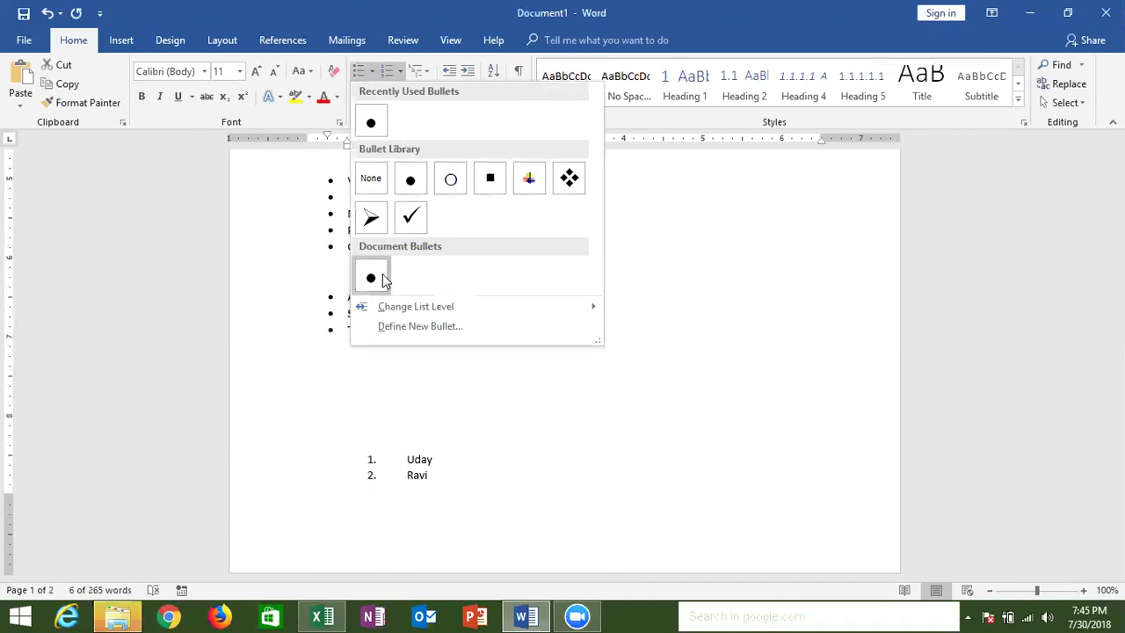
pyautogui.press('Escape')
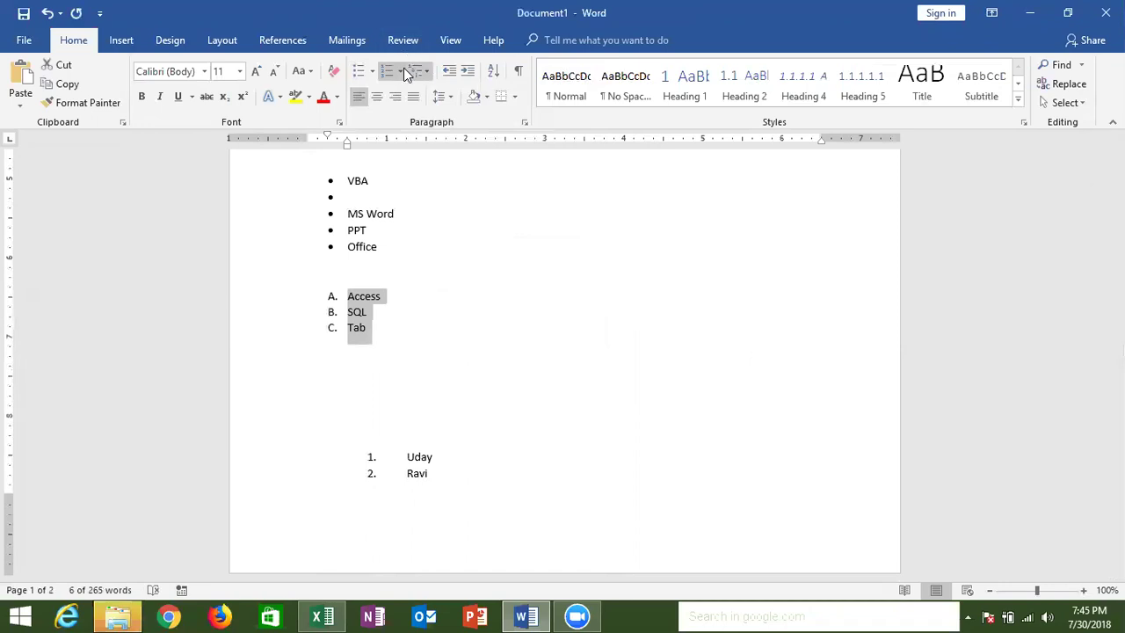
pyautogui.click(402, 72)
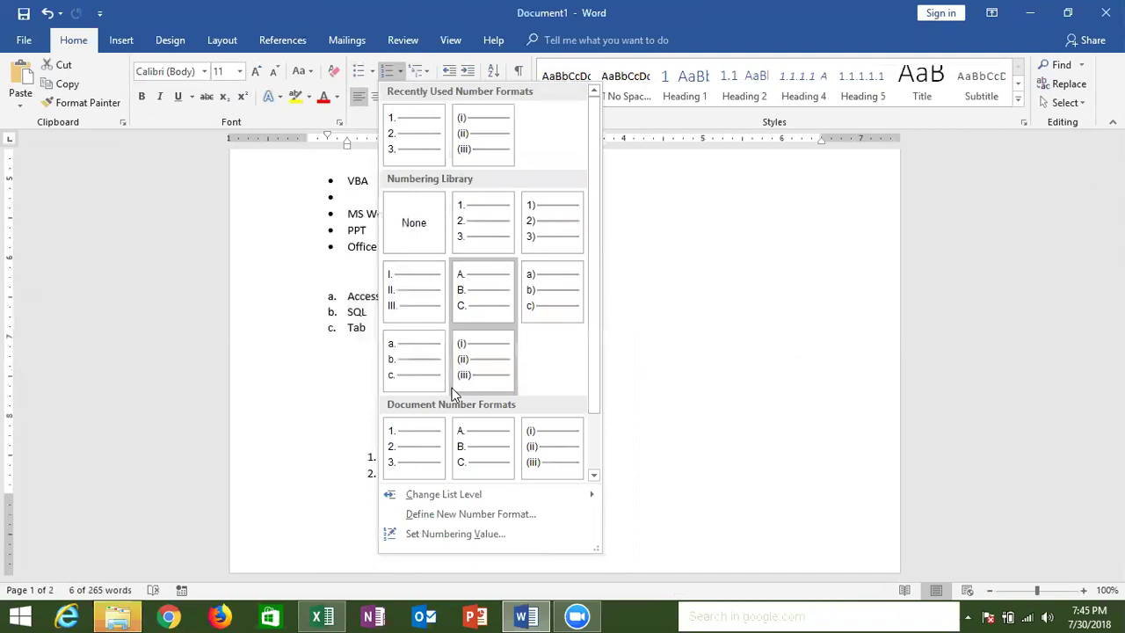
pyautogui.click(595, 470)
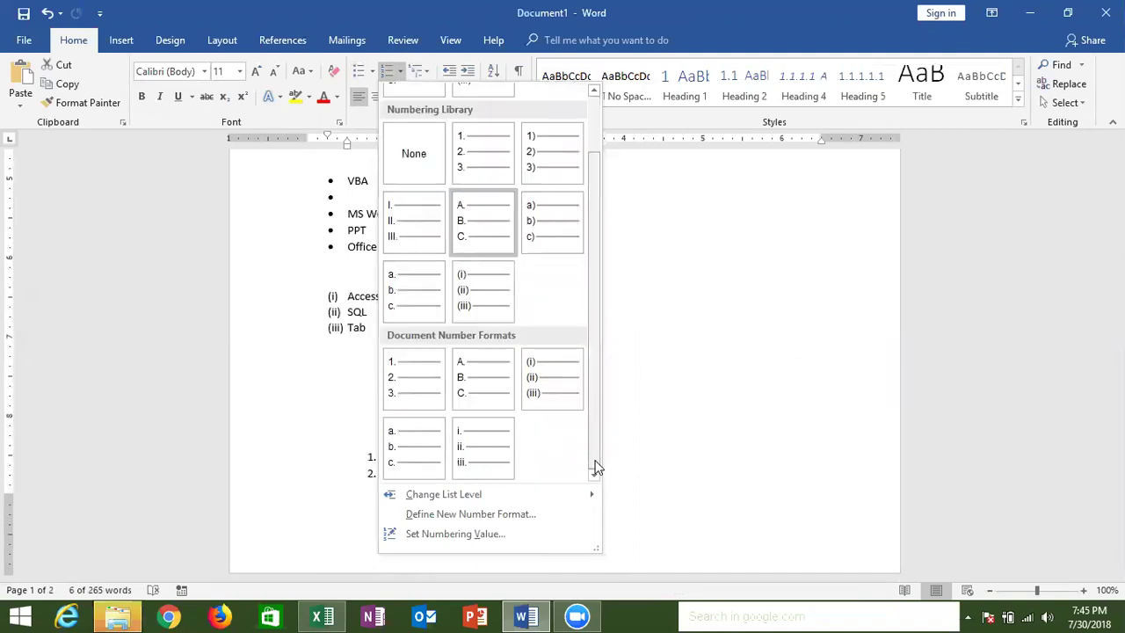
pyautogui.click(319, 401)
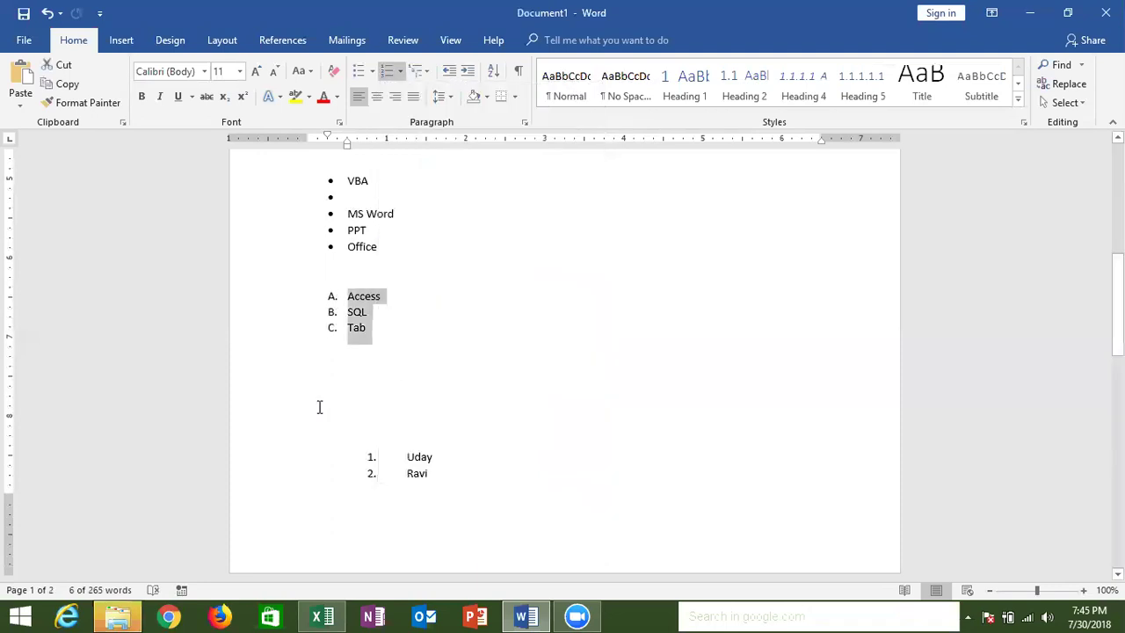
# Insert an empty, unbulleted line directly after VBA, above the existing empty bullet
pyautogui.moveTo(1118, 332); pyautogui.dragTo(1118, 293)
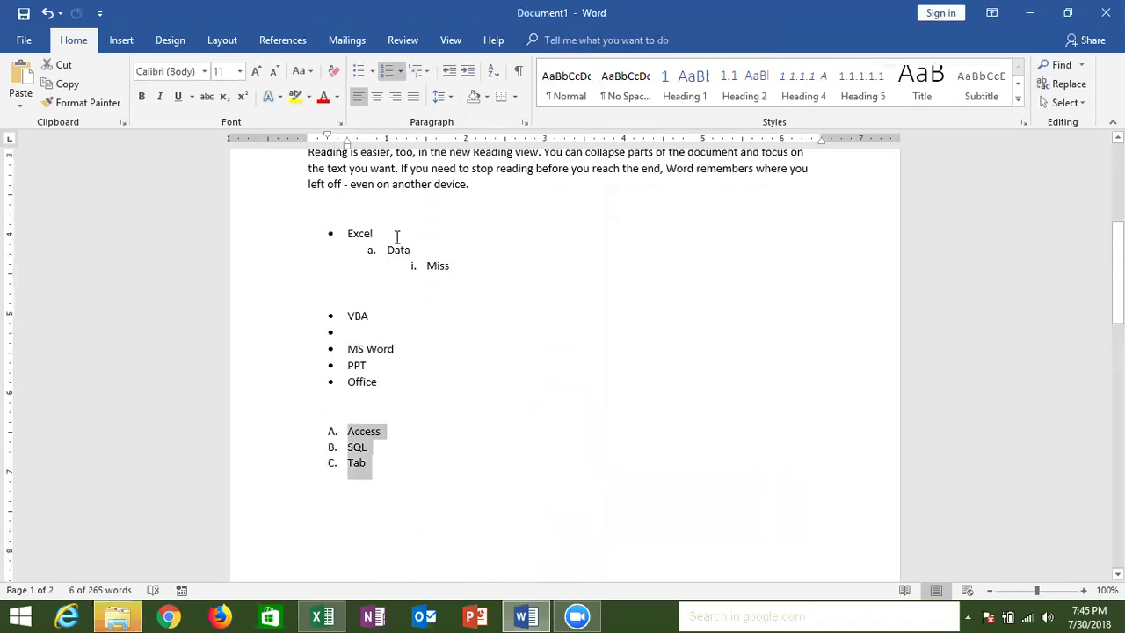
pyautogui.doubleClick(362, 233)
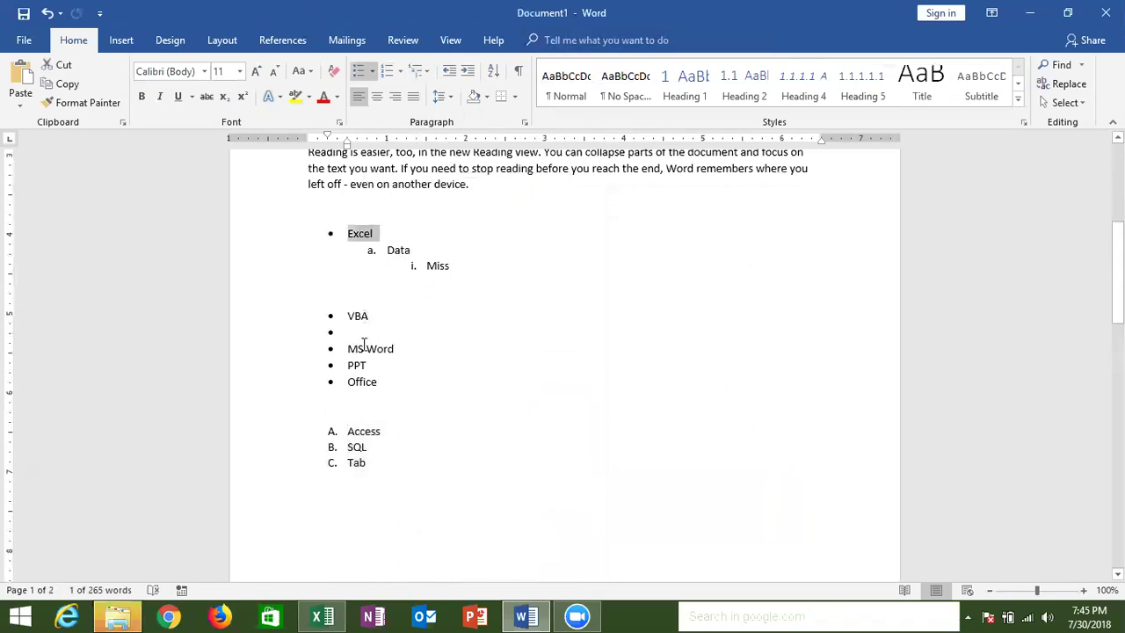
pyautogui.moveTo(349, 317); pyautogui.dragTo(367, 349)
pyautogui.click(362, 356)
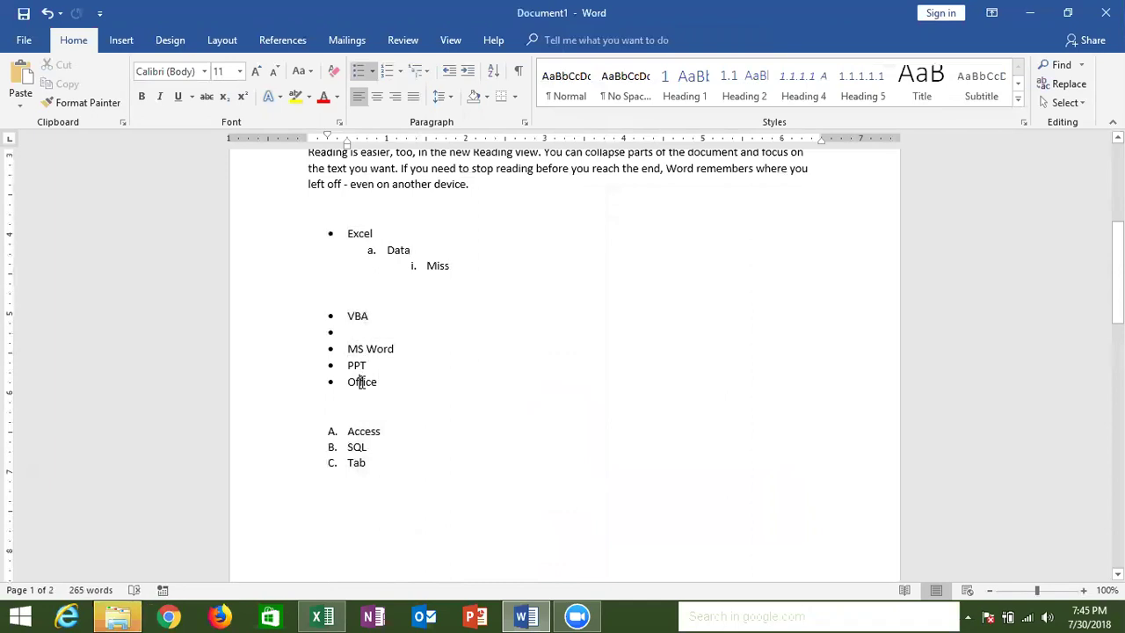
pyautogui.click(391, 250)
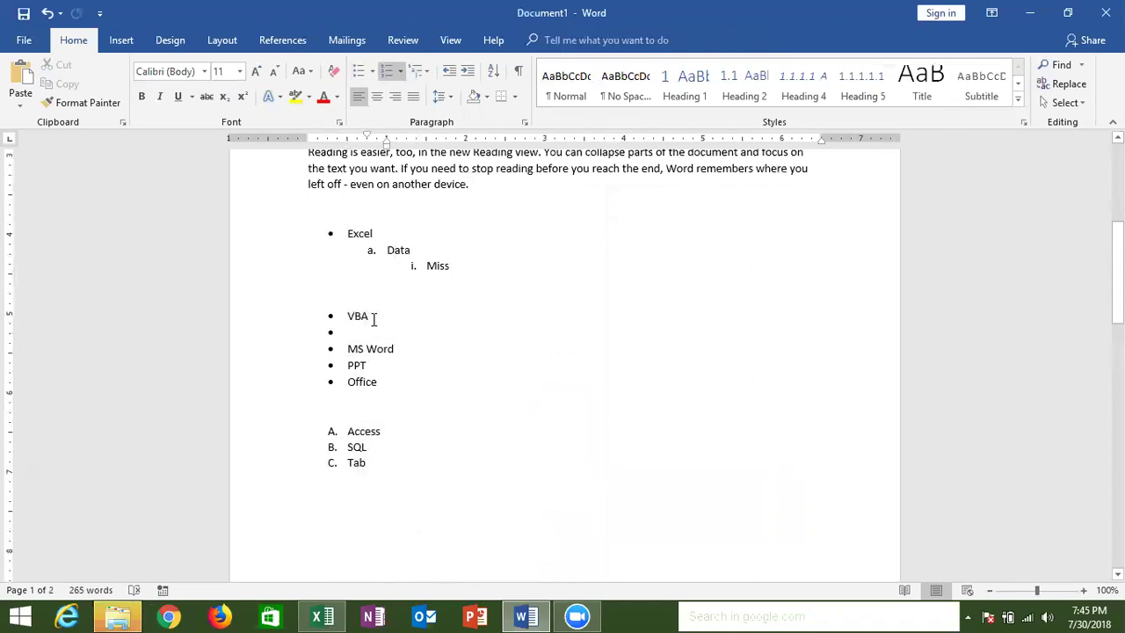
pyautogui.click(373, 319)
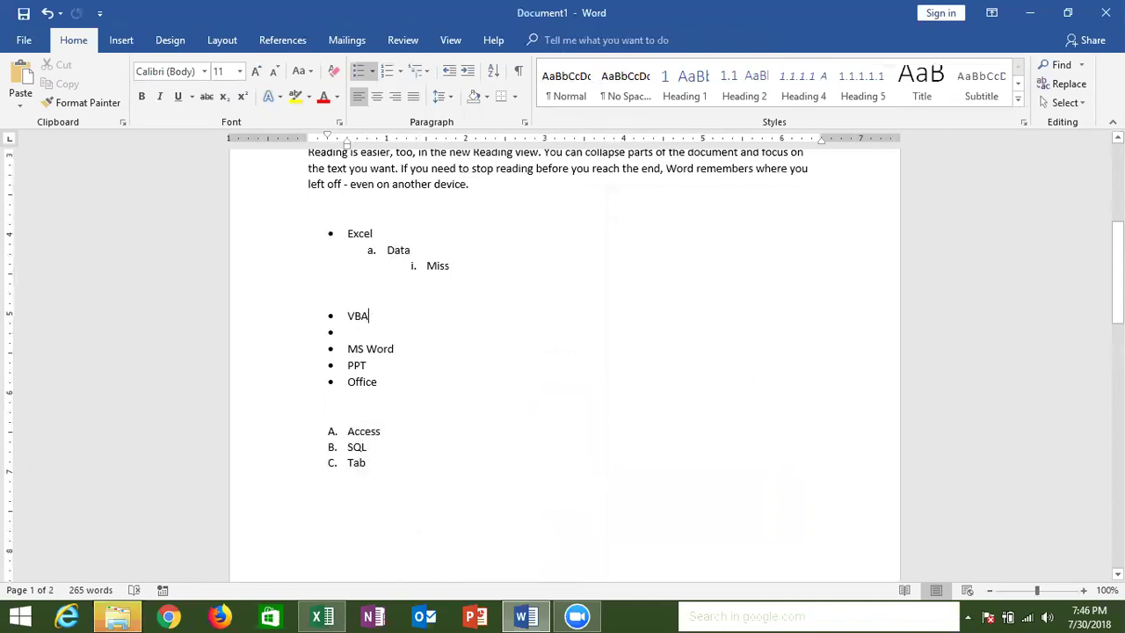
pyautogui.press('Return')
pyautogui.press('BackSpace')
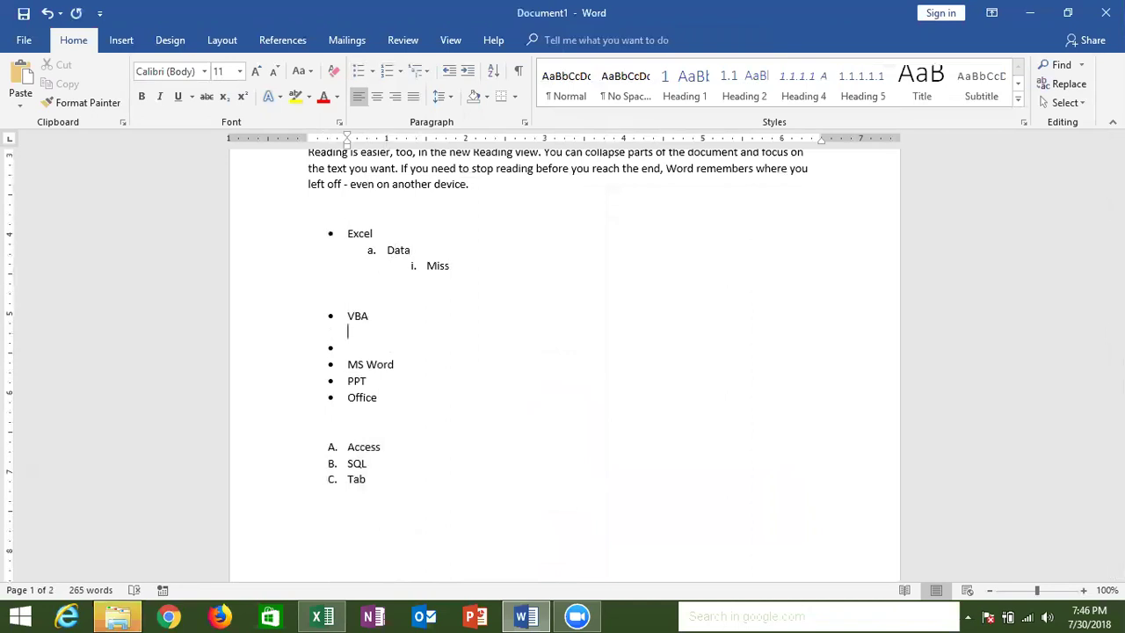
# Type 'a. Function' as a sub-item under VBA
pyautogui.write('a. ')
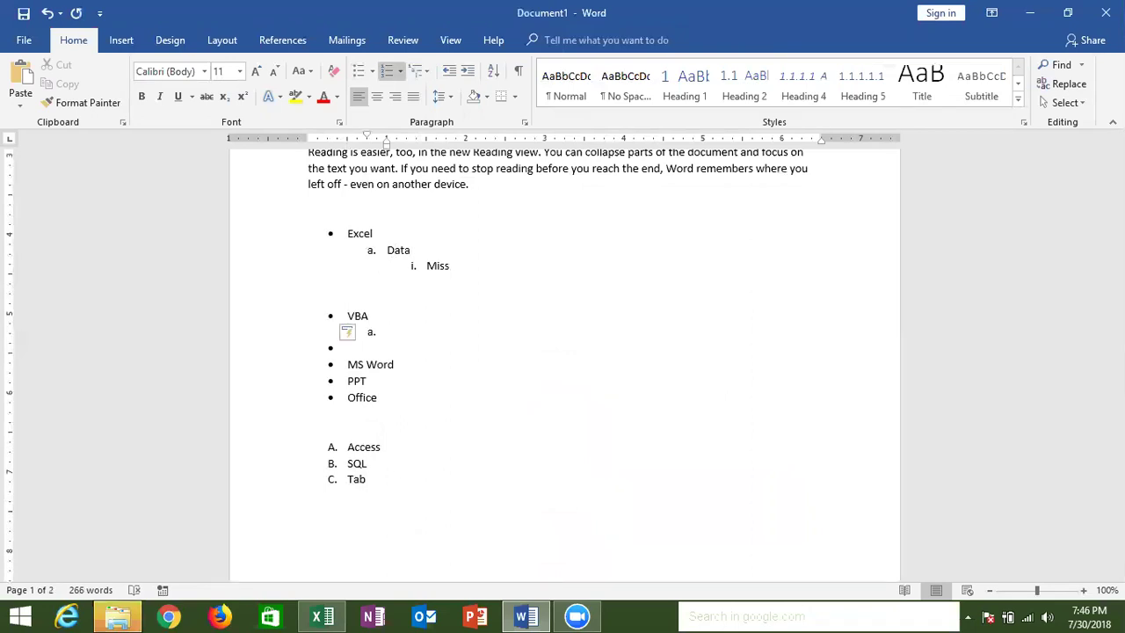
pyautogui.write('Function')
pyautogui.click(383, 351)
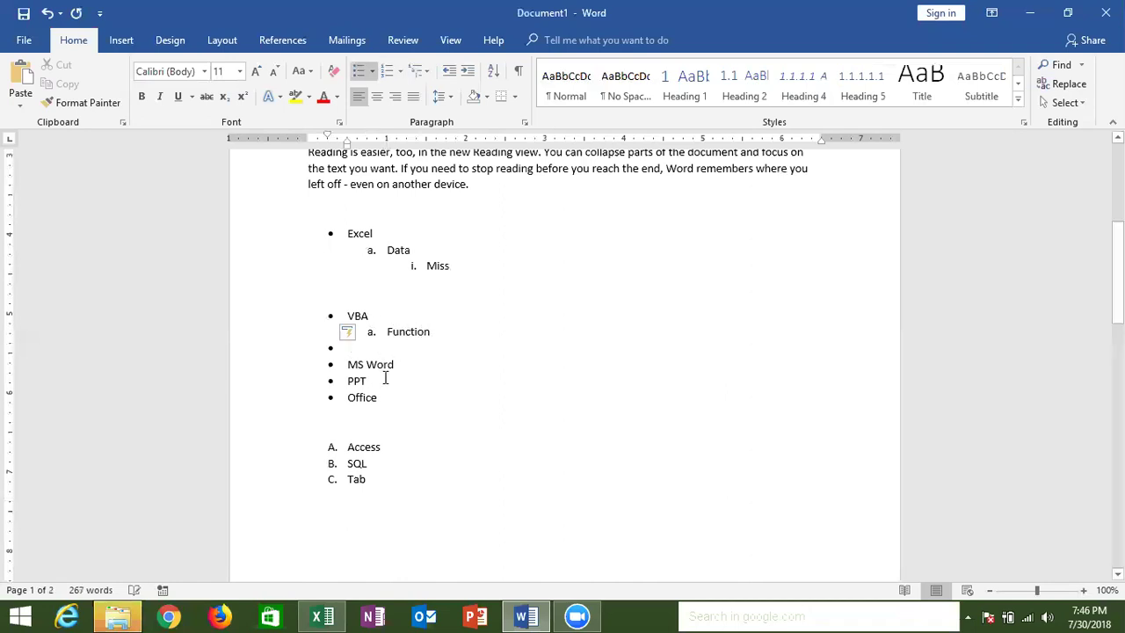
pyautogui.click(432, 269)
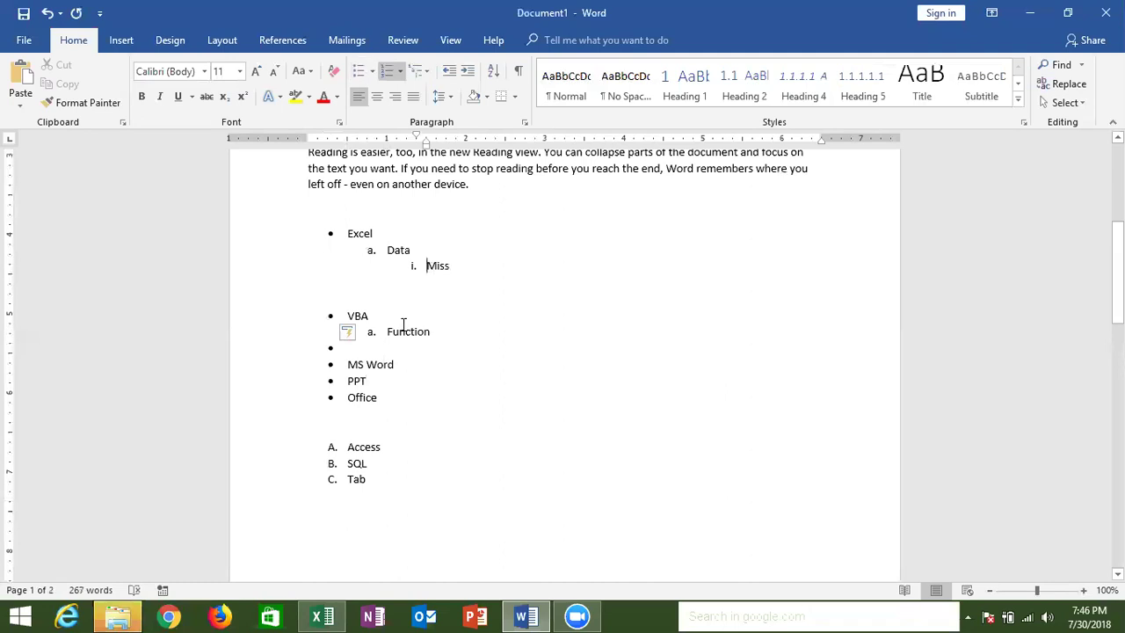
pyautogui.click(394, 250)
pyautogui.click(439, 264)
pyautogui.click(436, 332)
# Add 'VBA F' as a deeper sub-item below Function
pyautogui.press('Return')
pyautogui.press('Tab')
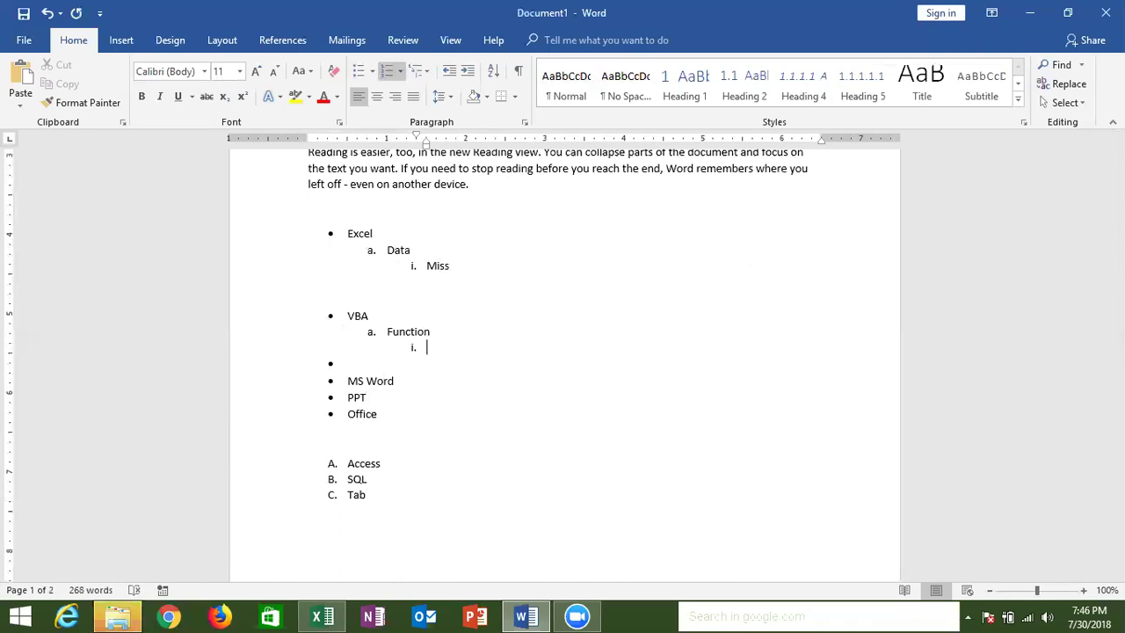
pyautogui.write('VBA ')
pyautogui.write('F')
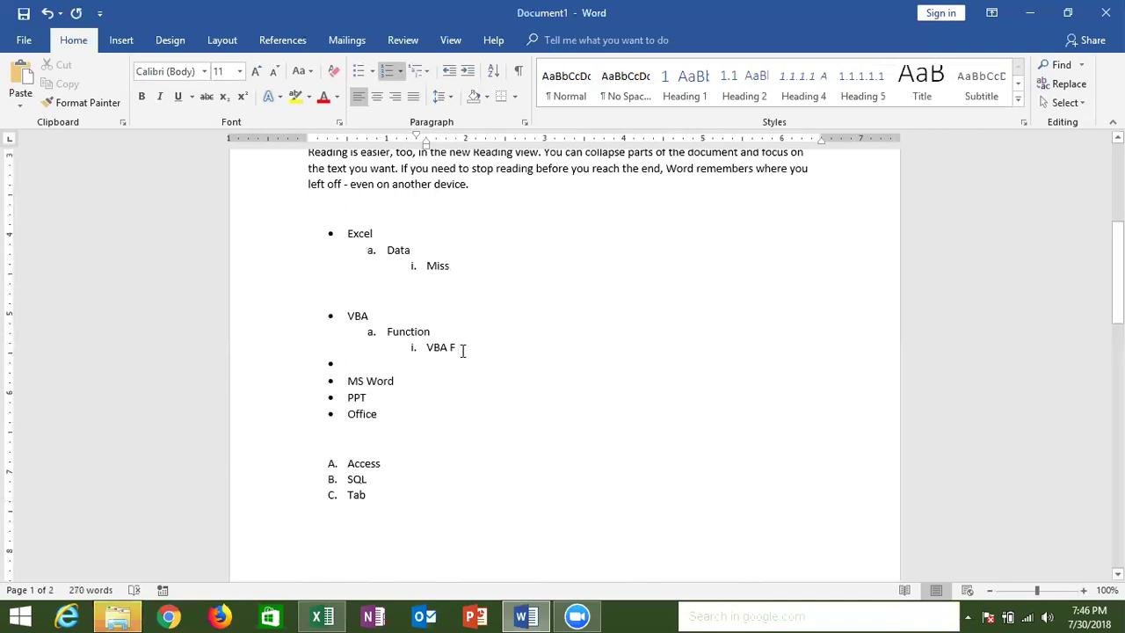
# Add an unnumbered, further-indented 'Loop' line beneath VBA F
pyautogui.press('Return')
pyautogui.press('BackSpace')
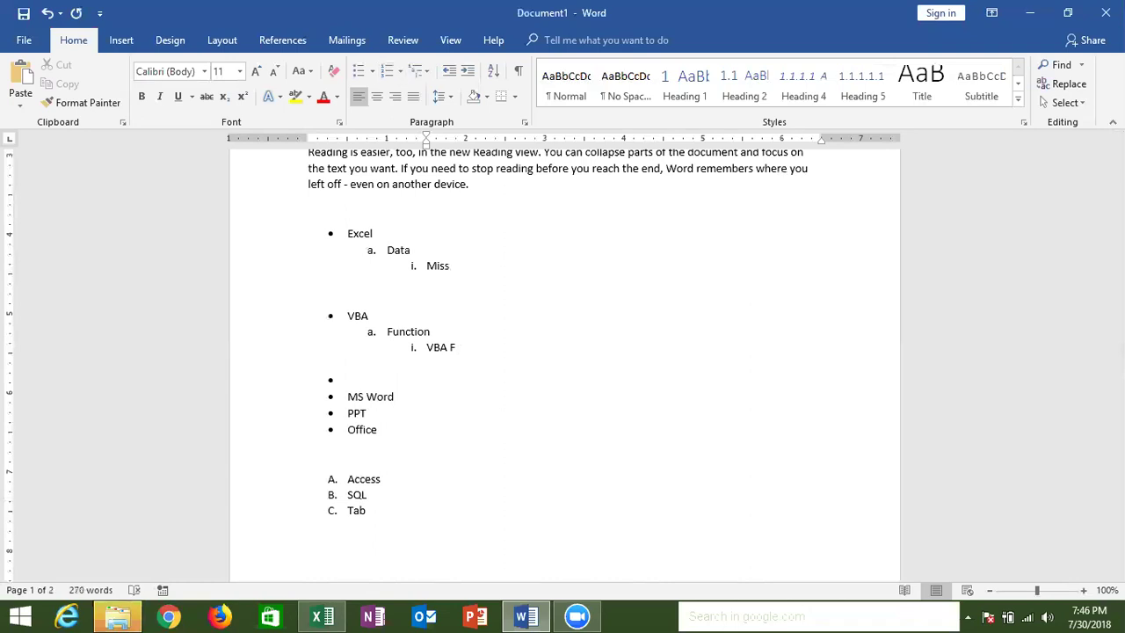
pyautogui.press('Tab')
pyautogui.write('Loop')
pyautogui.press('Return')
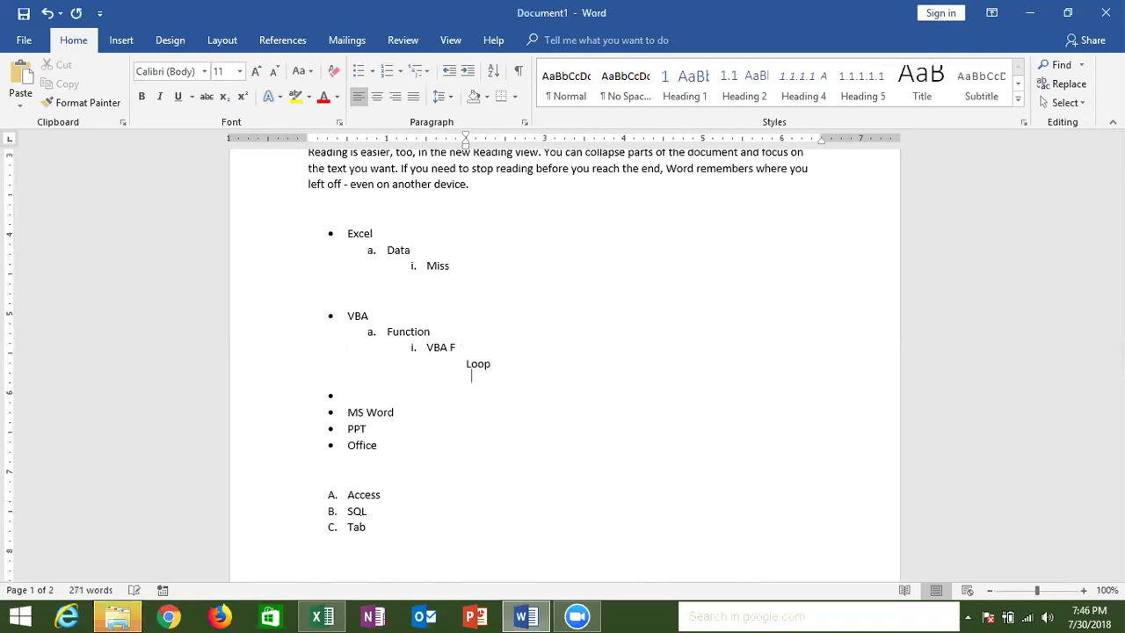
pyautogui.click(467, 365)
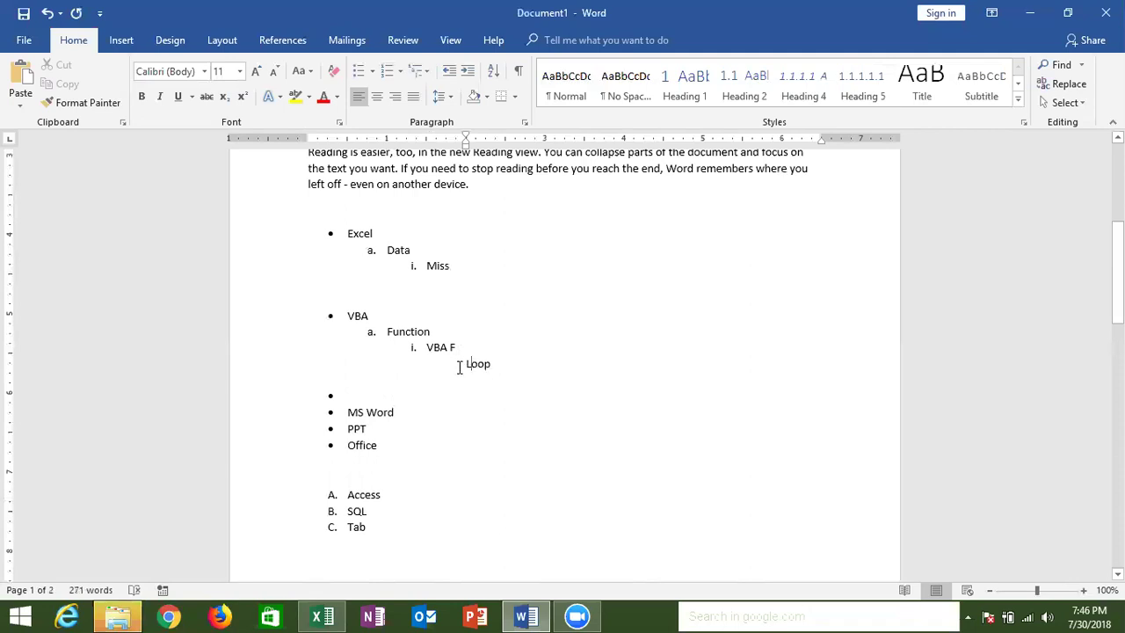
# Select the list from Excel to Office and apply the I., A., 1. multilevel list style
pyautogui.click(428, 72)
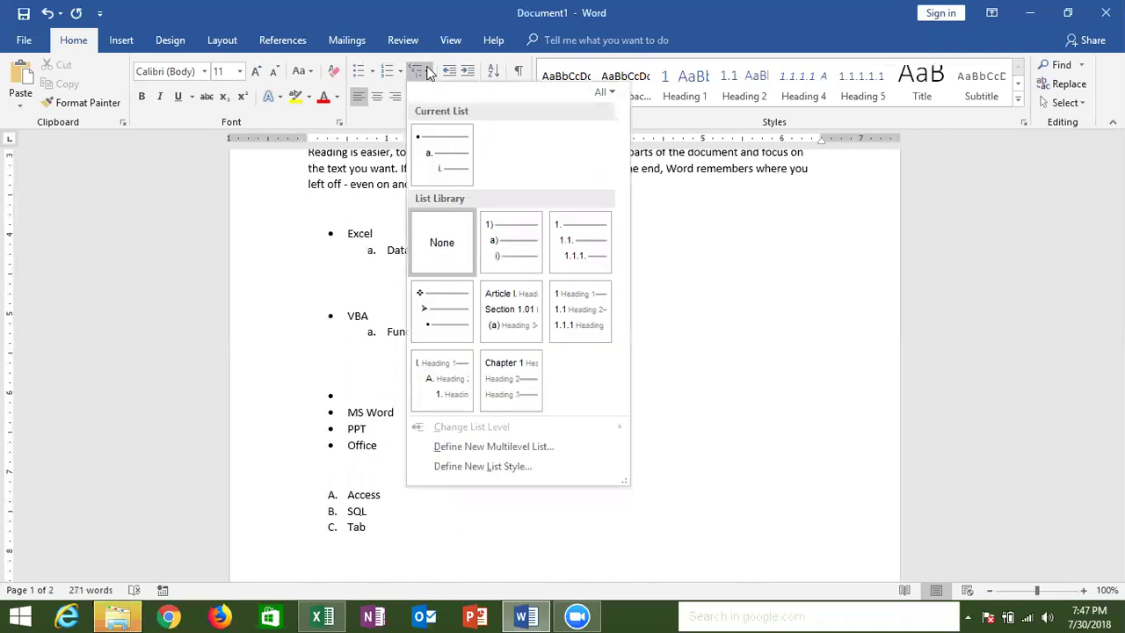
pyautogui.click(724, 338)
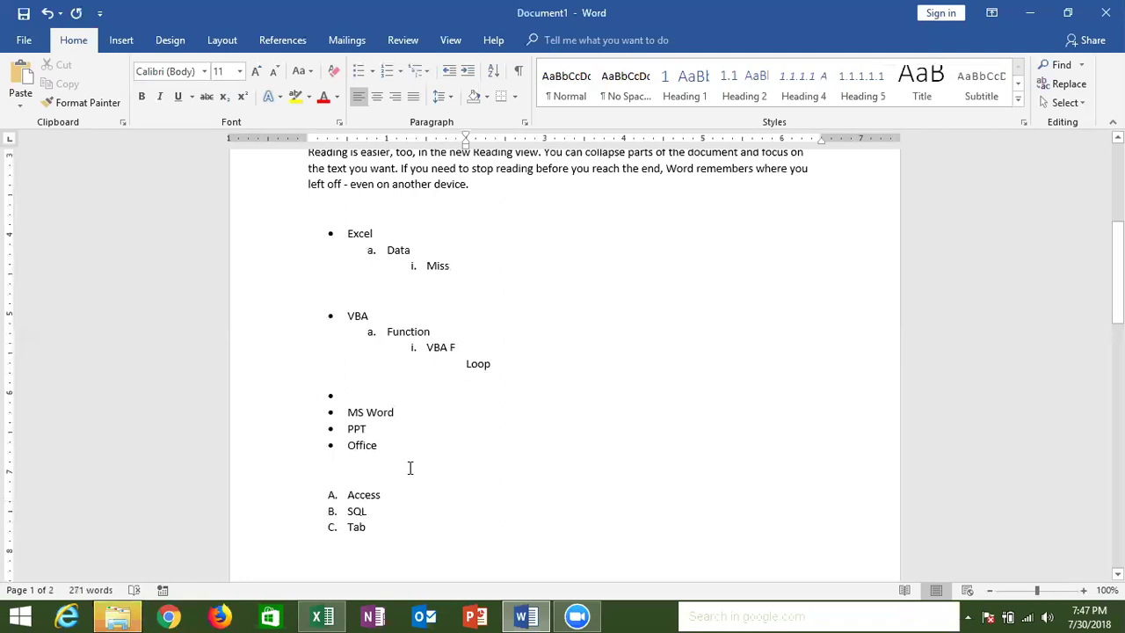
pyautogui.moveTo(384, 453); pyautogui.dragTo(306, 215)
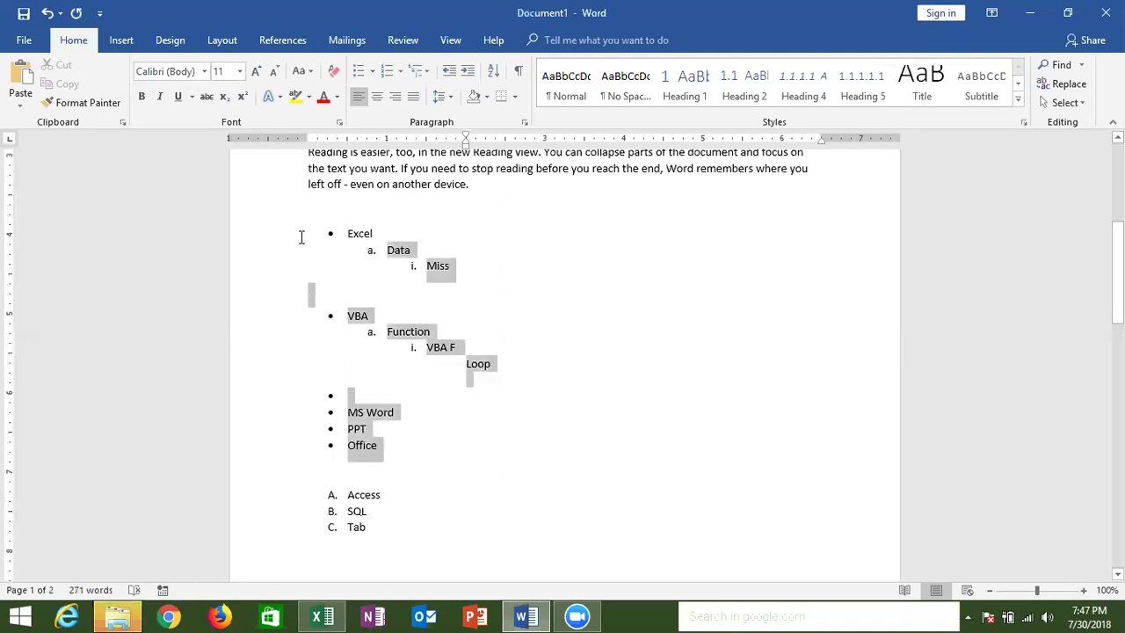
pyautogui.click(427, 72)
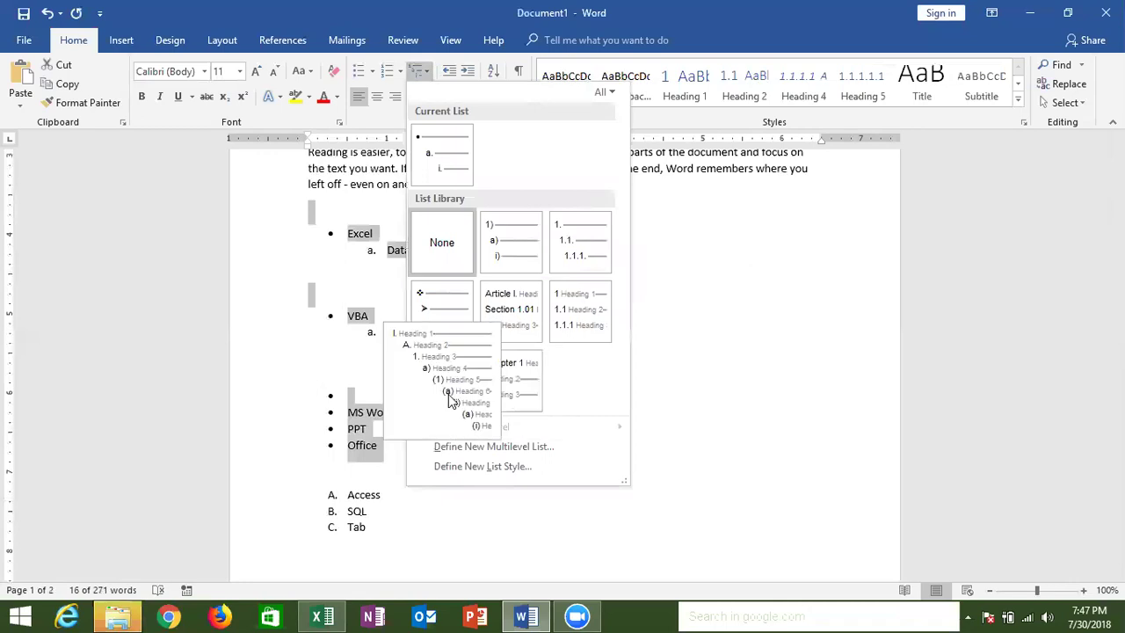
pyautogui.click(450, 400)
pyautogui.click(446, 411)
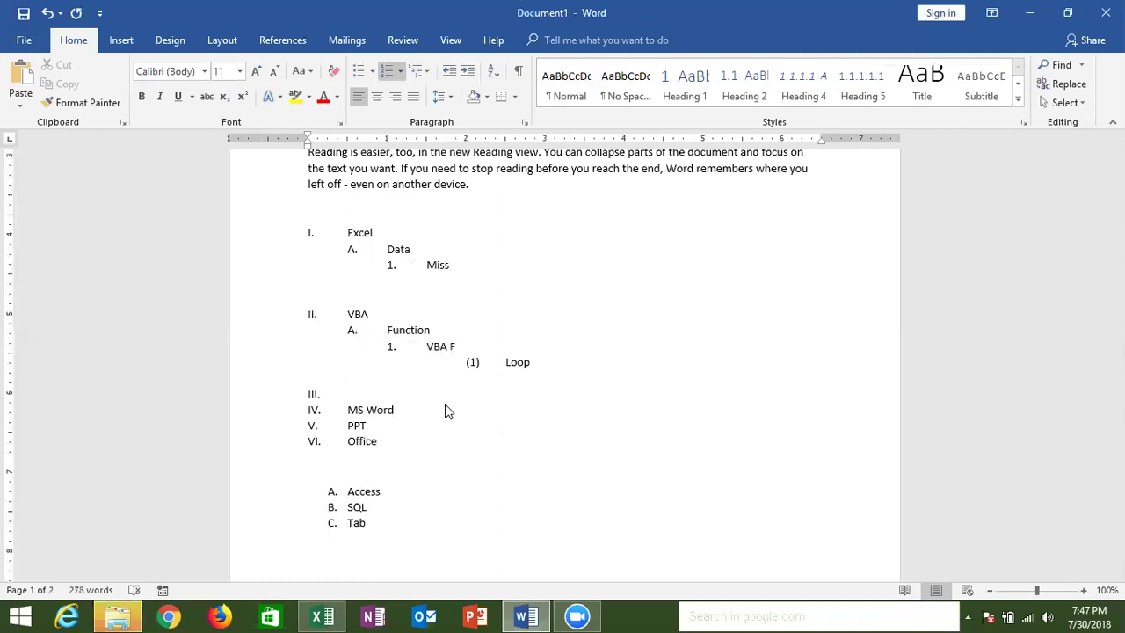
# Create a new blank line after Loop and adjust its list level and indent
pyautogui.click(394, 373)
pyautogui.press('Return')
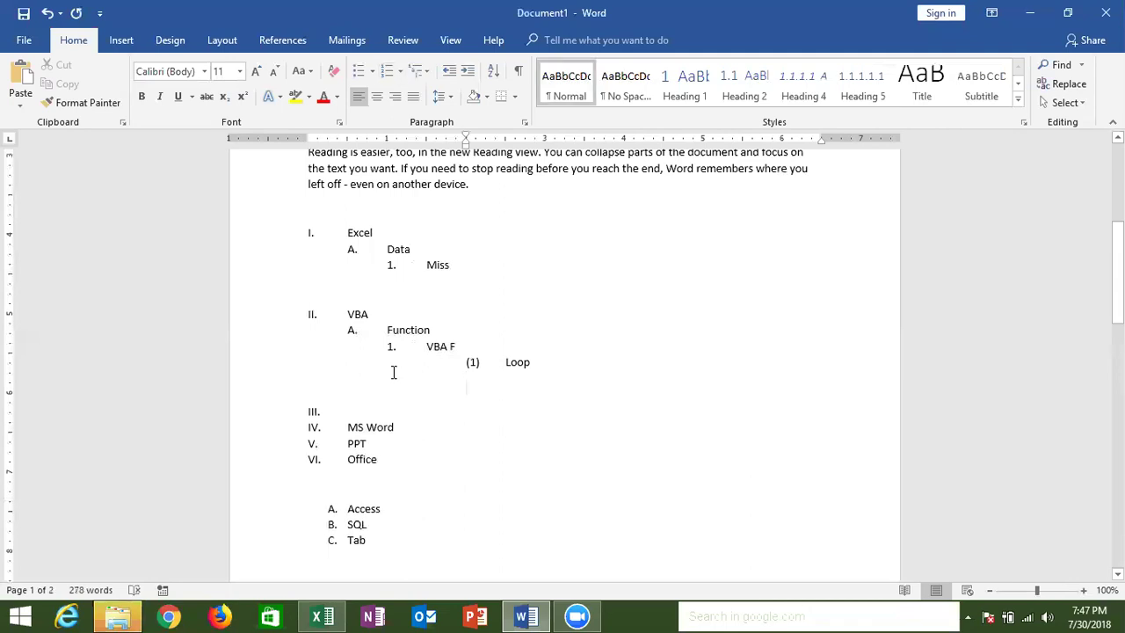
pyautogui.press('Up')
pyautogui.keyDown('shift'); pyautogui.click(395, 372); pyautogui.keyUp('shift')
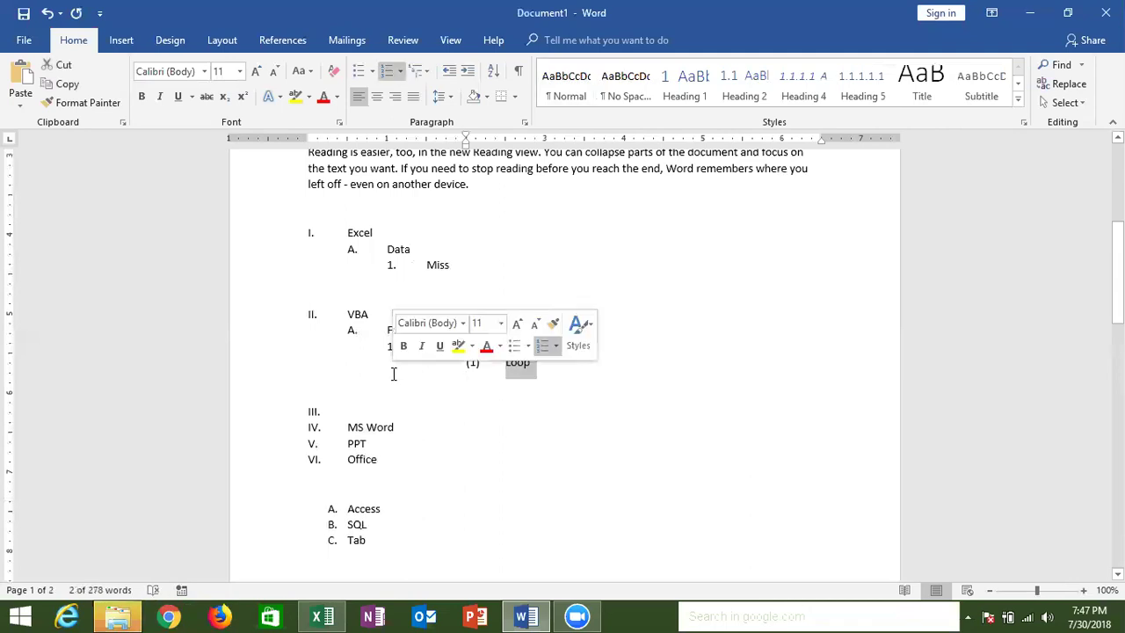
pyautogui.click(545, 366)
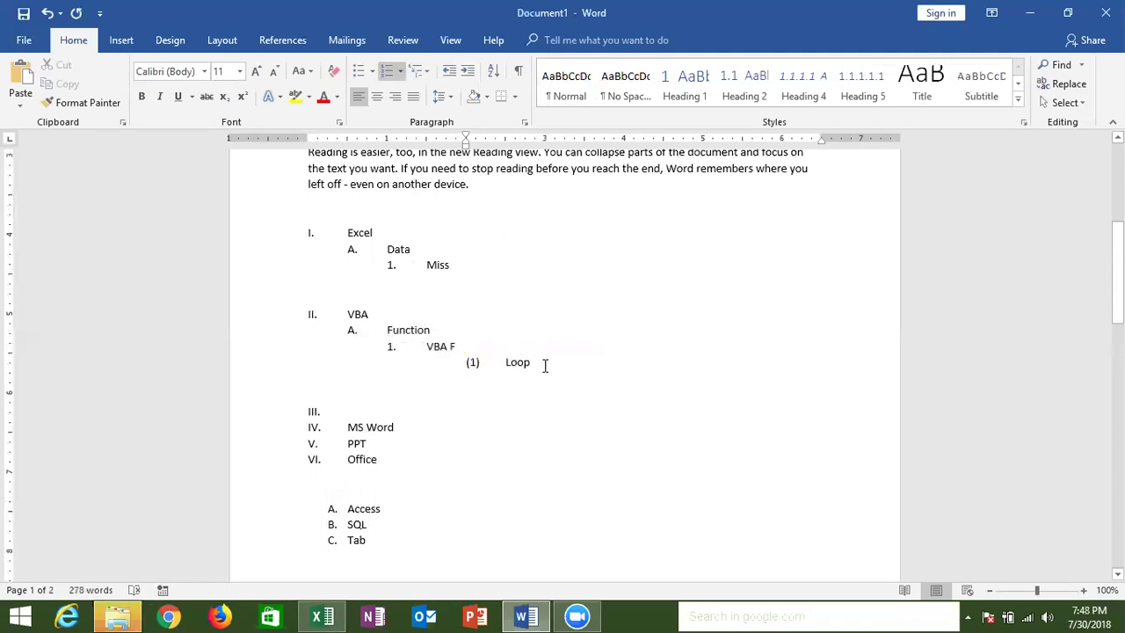
pyautogui.press('Return')
pyautogui.hotkey('shift', 'Tab')
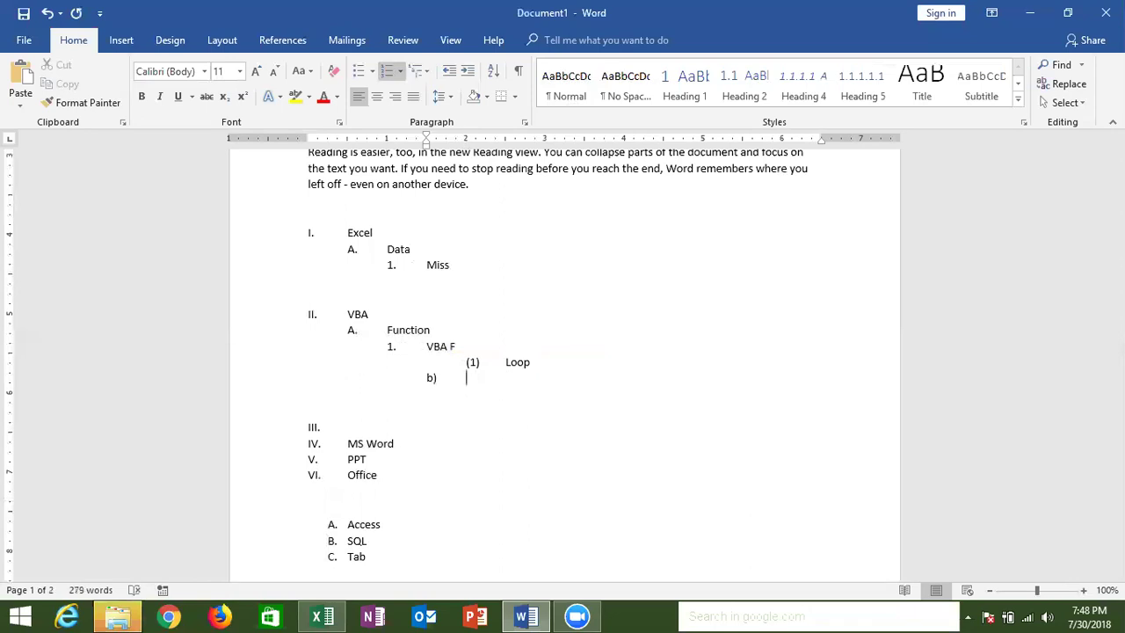
pyautogui.press('BackSpace')
pyautogui.press('BackSpace')
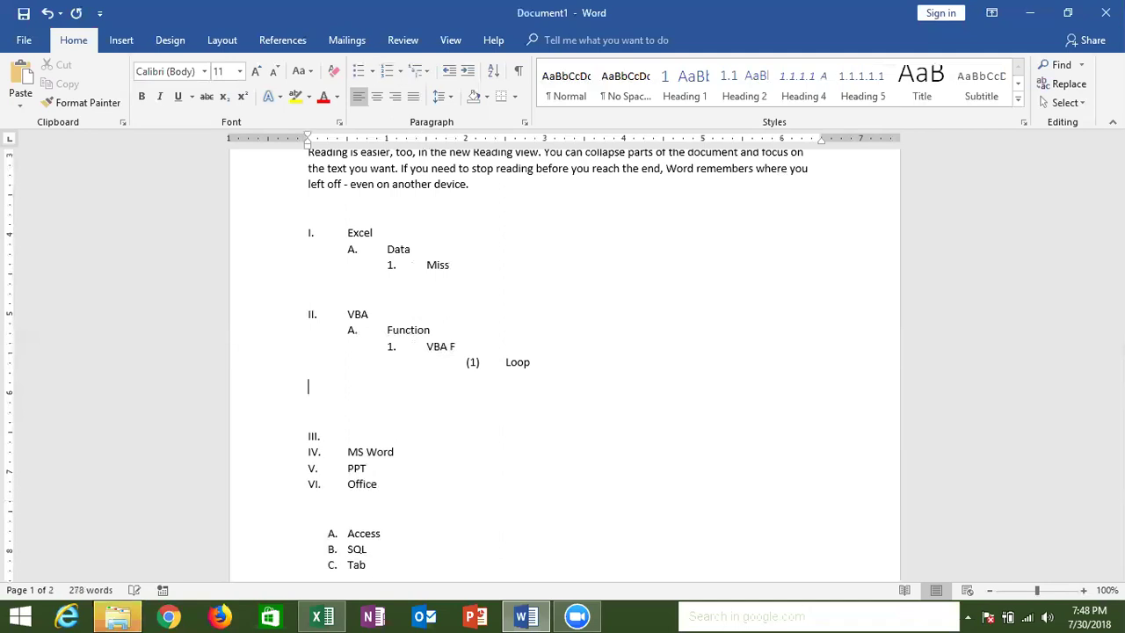
pyautogui.press('Tab')
pyautogui.press('Tab')
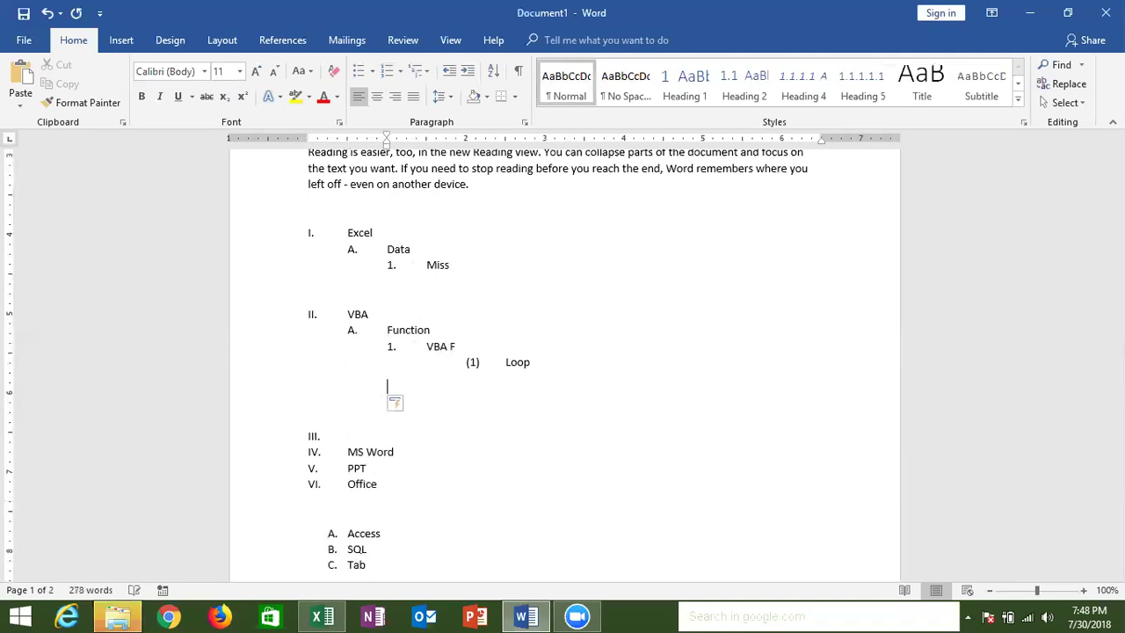
pyautogui.press('Tab')
pyautogui.press('Delete')
pyautogui.press('Up')
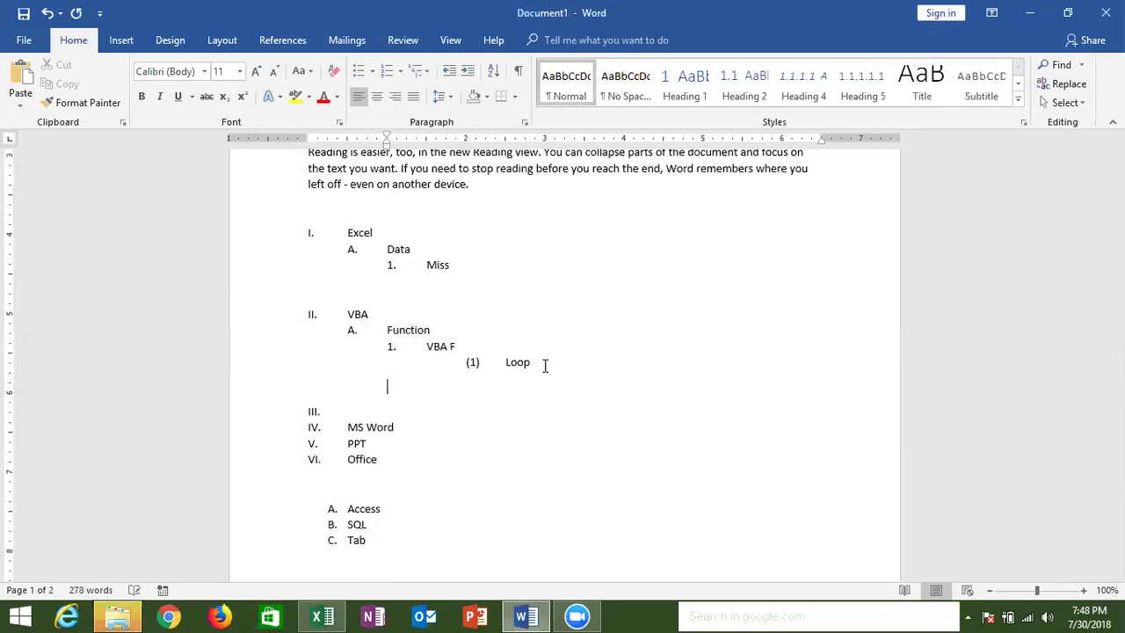
# Type '1. ' so it becomes item 2, then enter 'Excel F'
pyautogui.write('1.')
pyautogui.press('space')
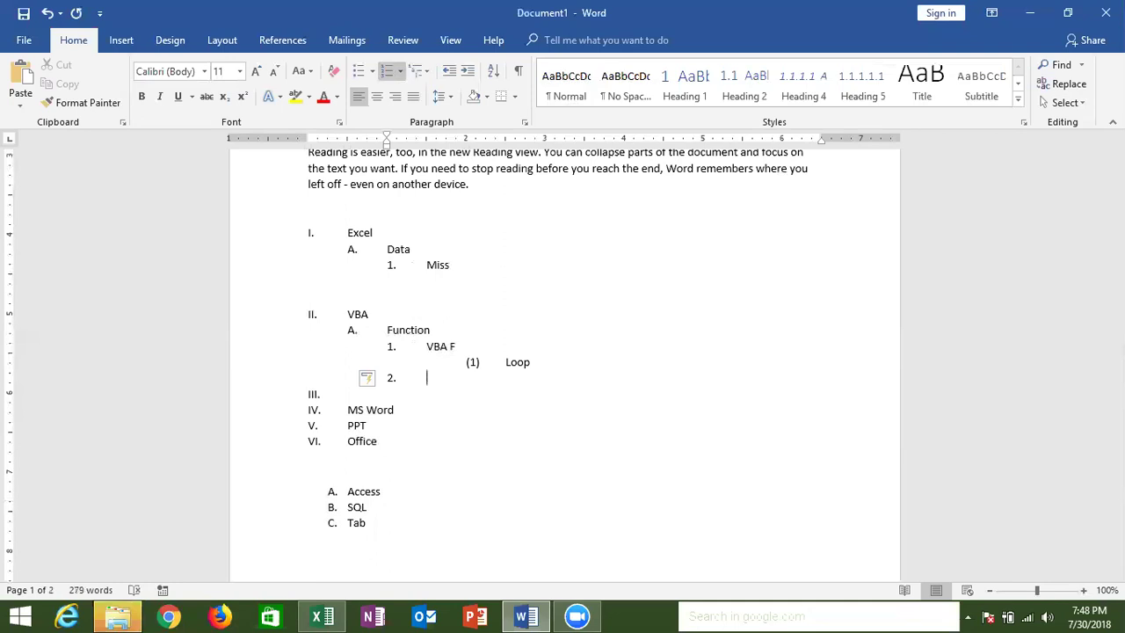
pyautogui.write('Excel F')
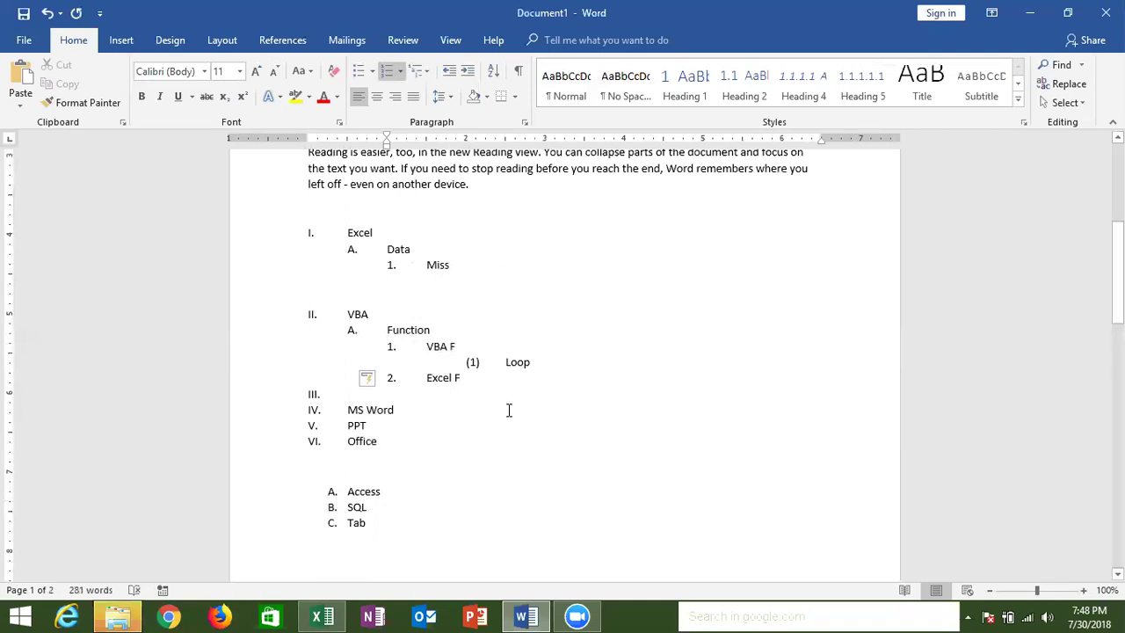
pyautogui.click(508, 410)
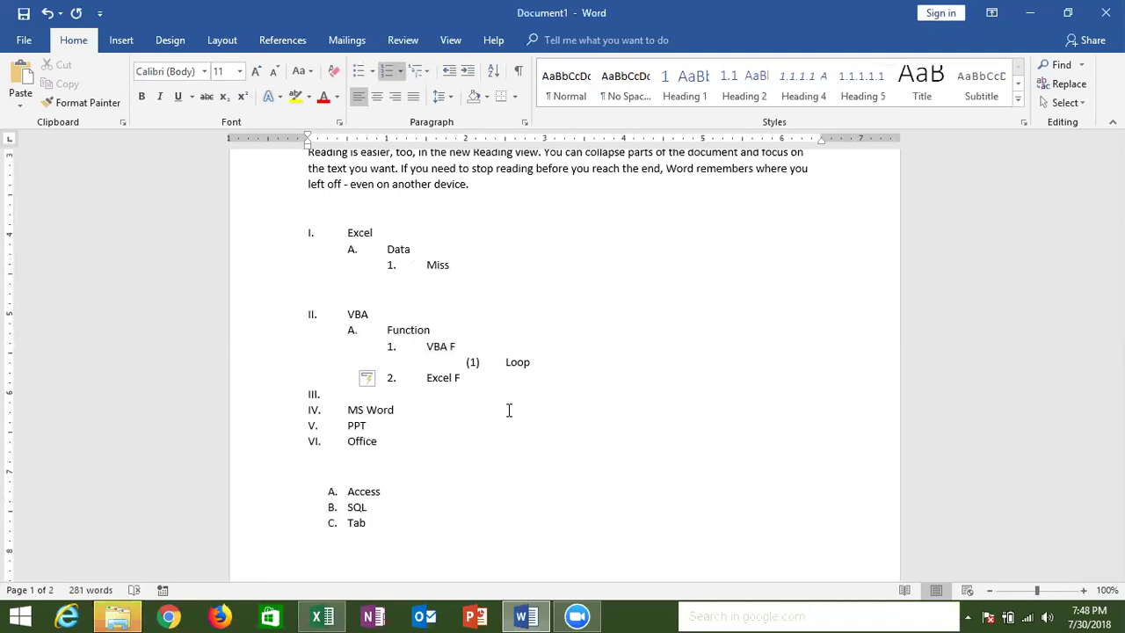
pyautogui.click(508, 410)
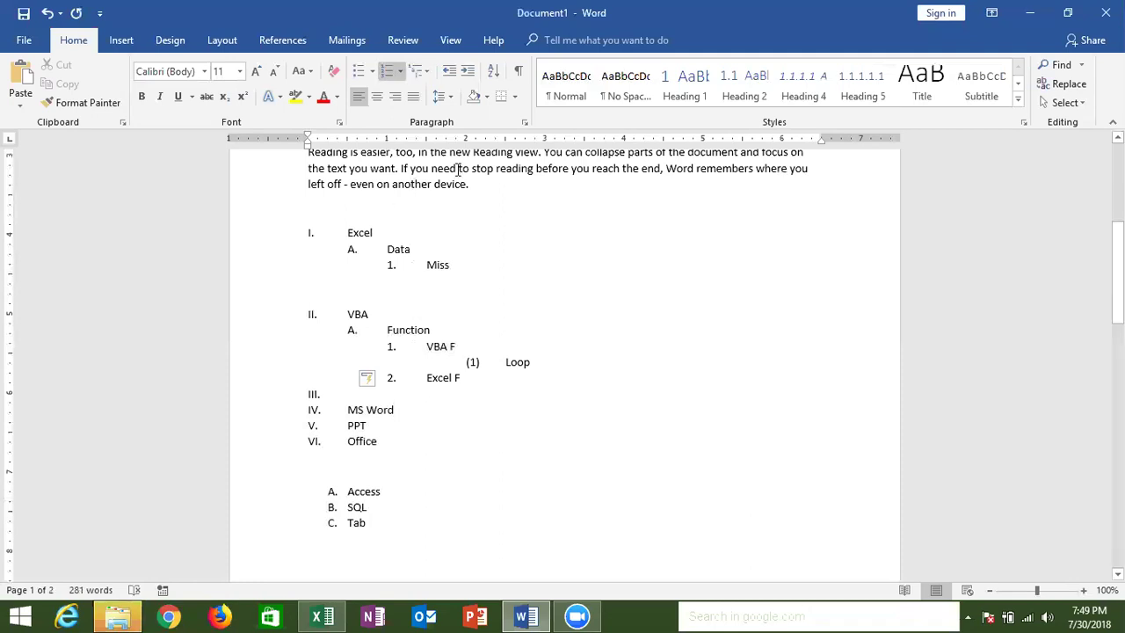
pyautogui.moveTo(469, 186); pyautogui.dragTo(307, 247)
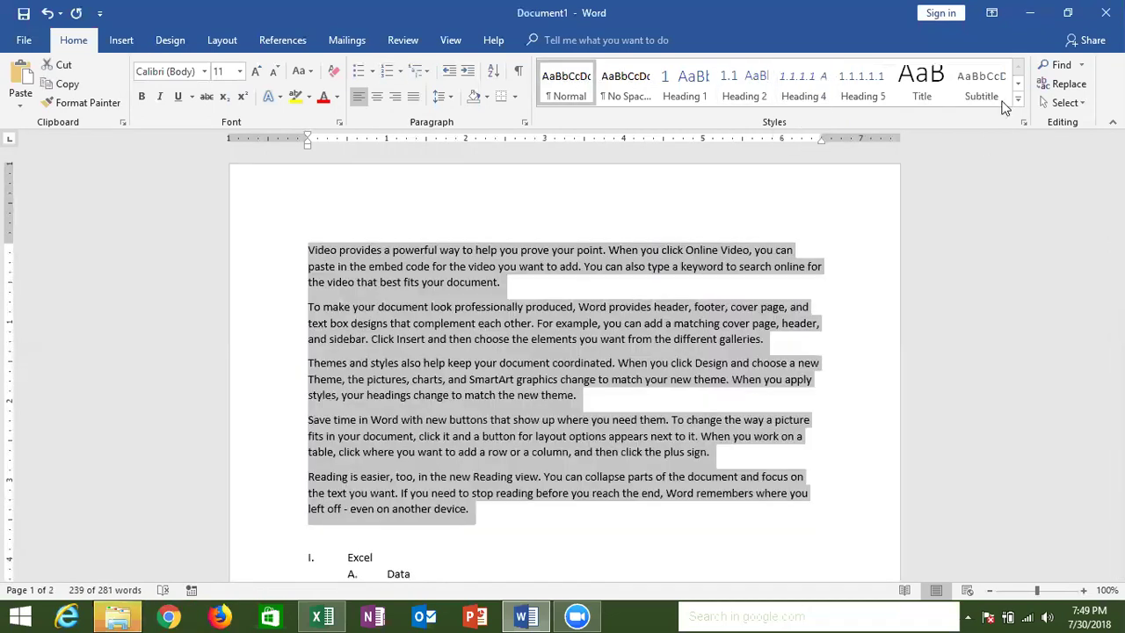
pyautogui.click(1018, 102)
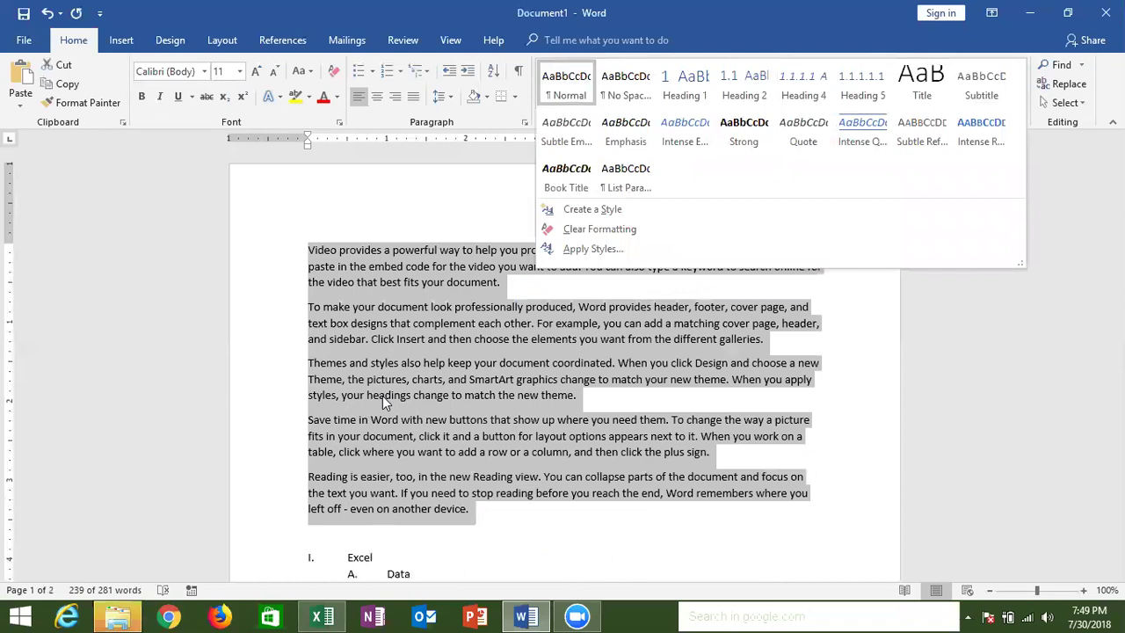
pyautogui.click(384, 402)
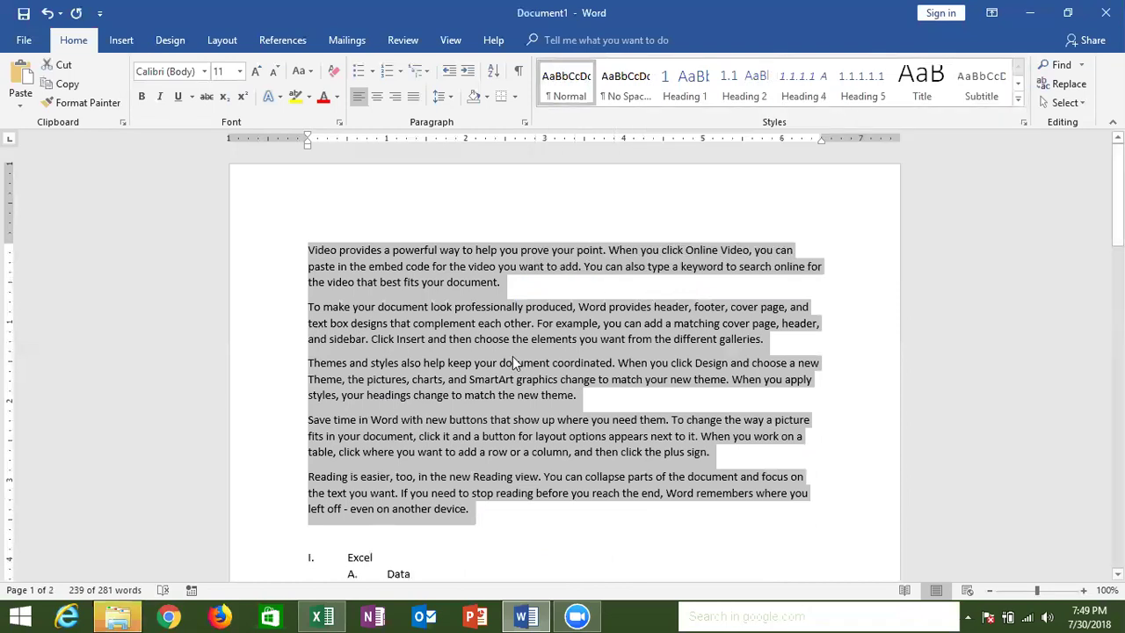
pyautogui.click(549, 361)
pyautogui.click(872, 235)
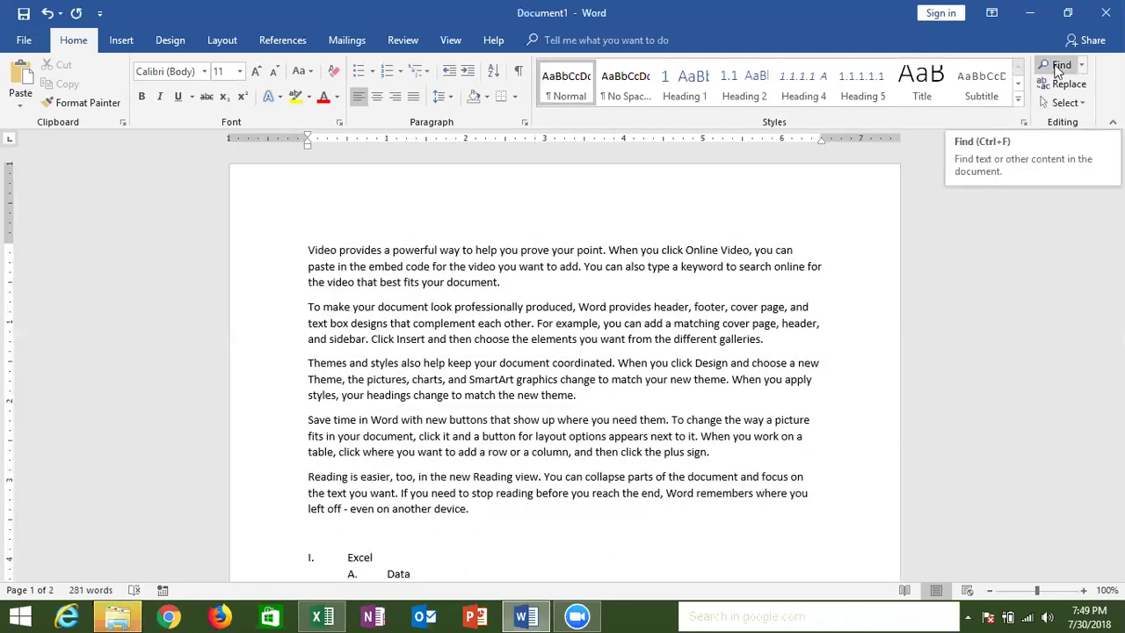
# Search the document for 'Time' in the Navigation pane
pyautogui.click(1061, 67)
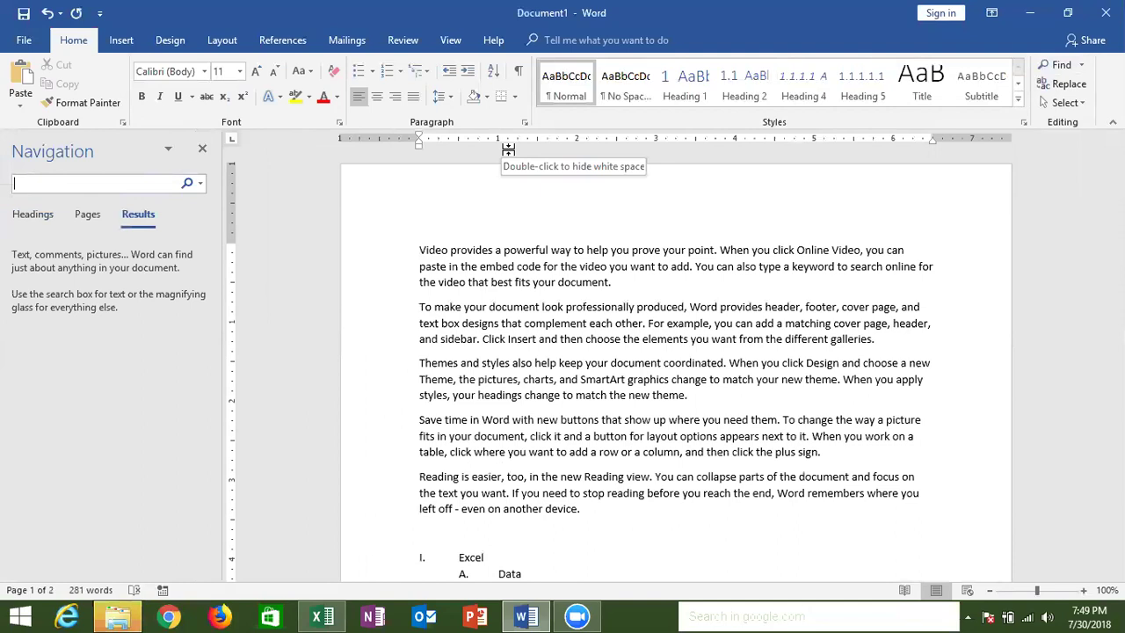
pyautogui.write('Time')
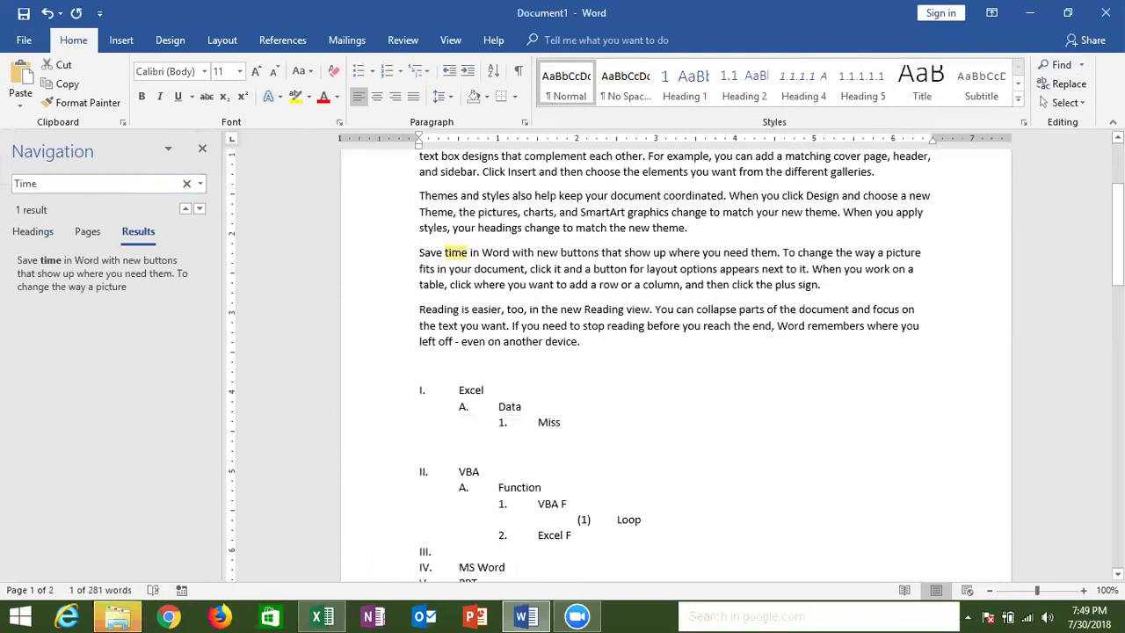
pyautogui.press('Return')
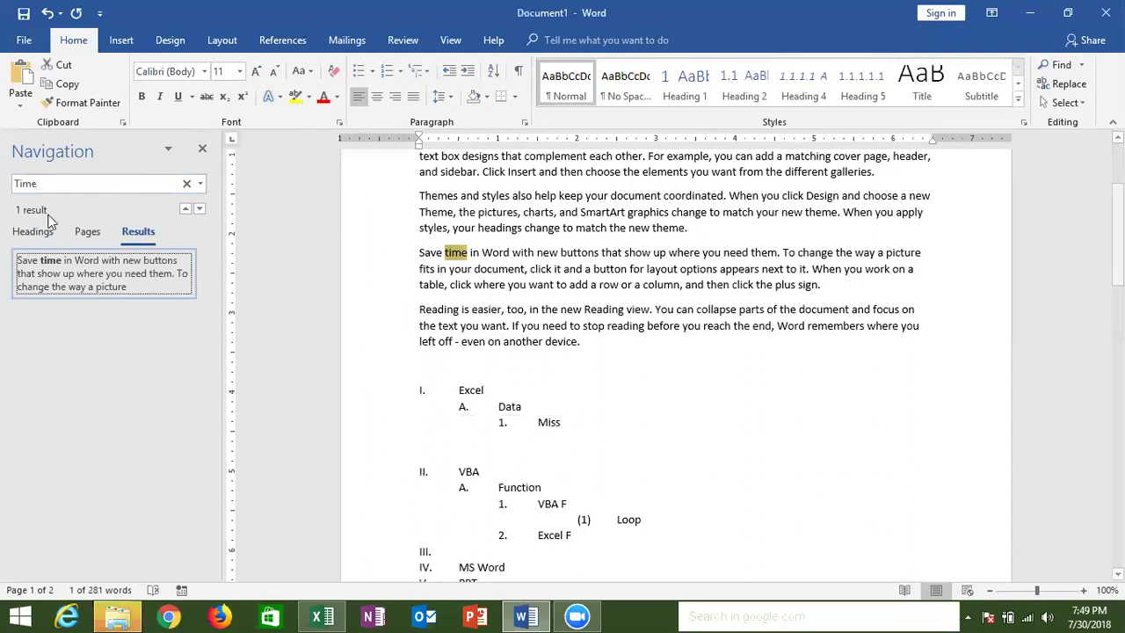
# Change the search term to 'Click' and scroll back to the top of page 1
pyautogui.click(82, 186)
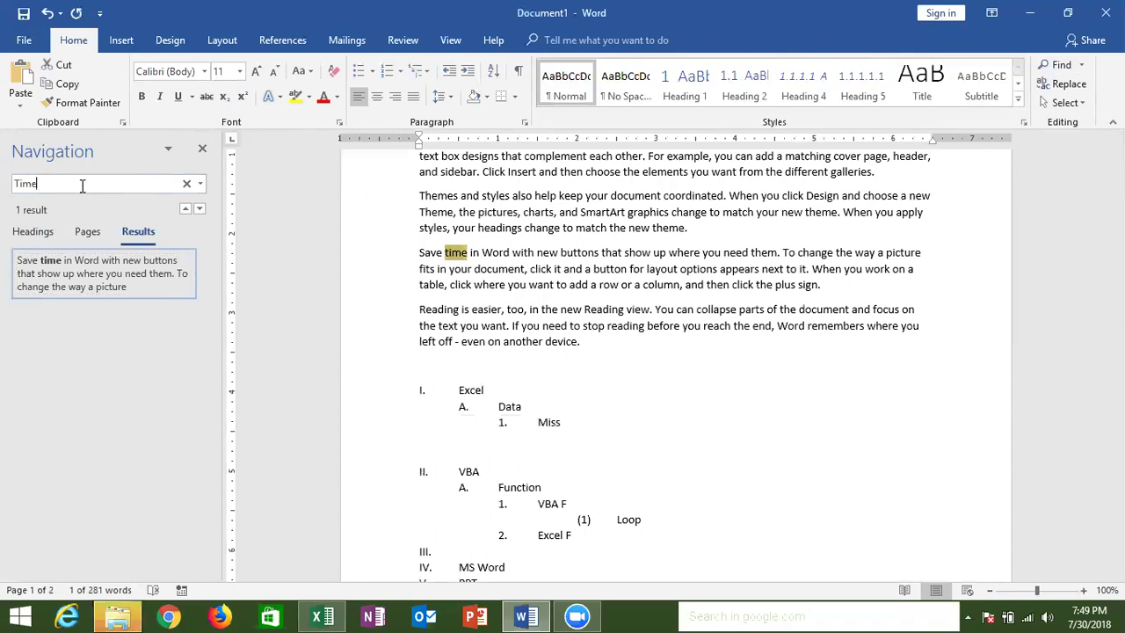
pyautogui.press('BackSpace')
pyautogui.press('BackSpace')
pyautogui.press('BackSpace')
pyautogui.press('BackSpace')
pyautogui.write('C')
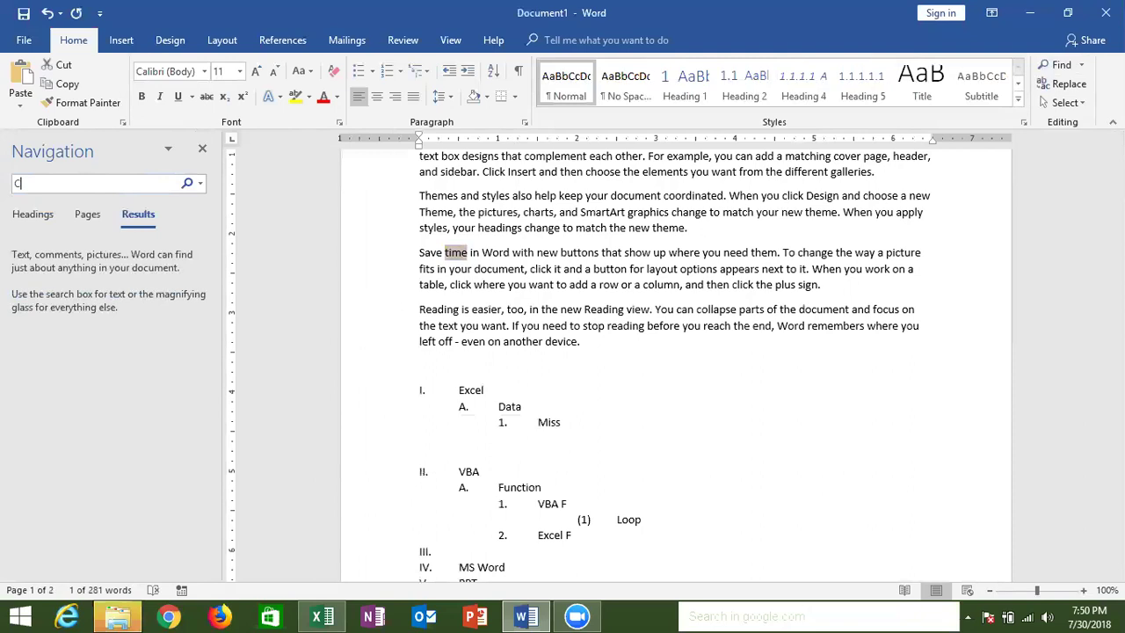
pyautogui.write('lick')
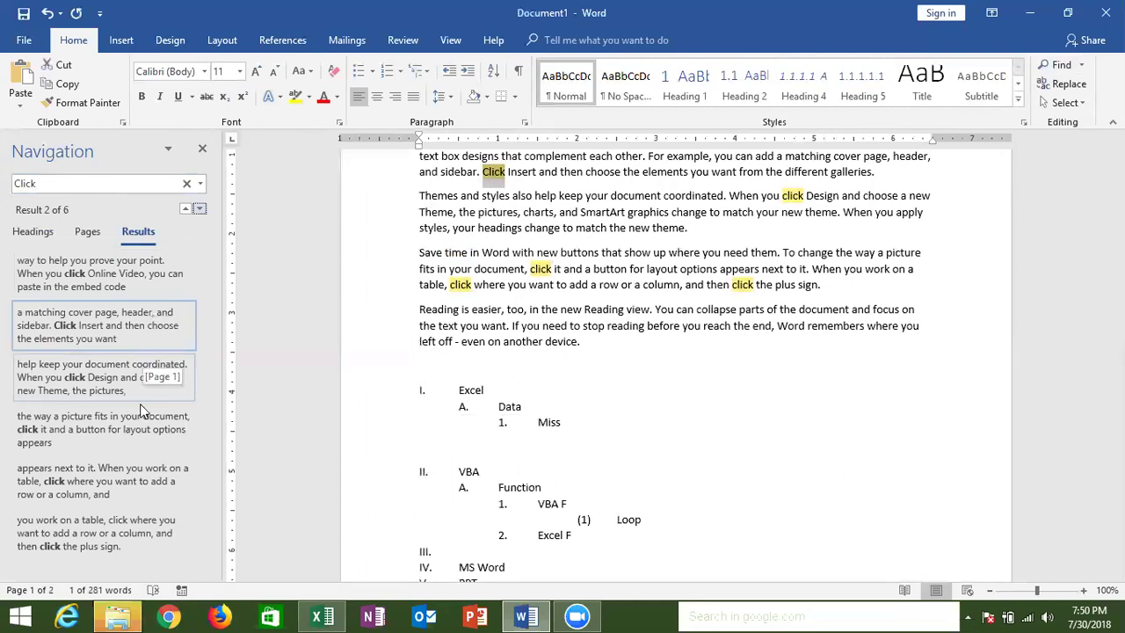
pyautogui.moveTo(1117, 233)
pyautogui.mouseDown()
pyautogui.moveTo(1117, 195)
pyautogui.moveTo(1117, 343)
pyautogui.mouseUp()
pyautogui.scroll(3, 676, 364)
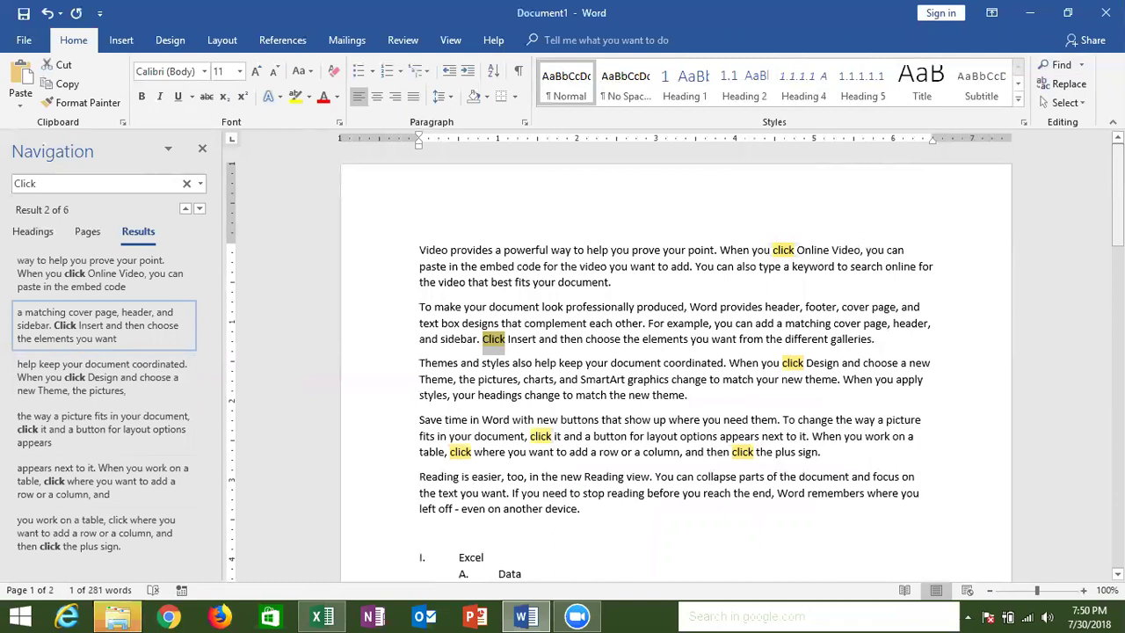
pyautogui.click(84, 232)
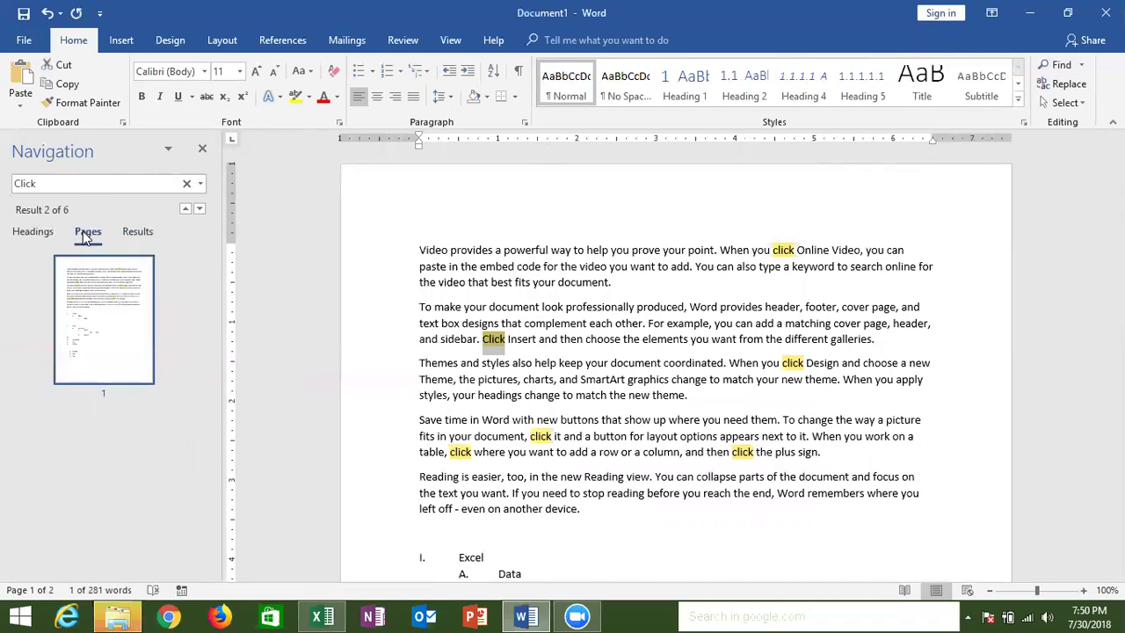
pyautogui.click(135, 232)
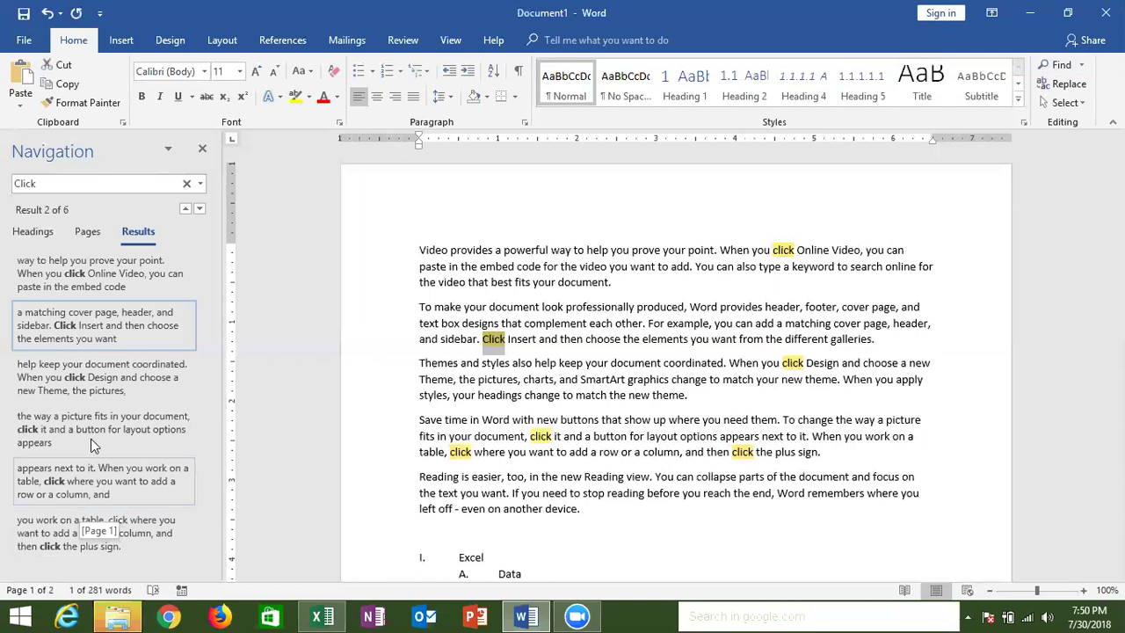
pyautogui.click(91, 235)
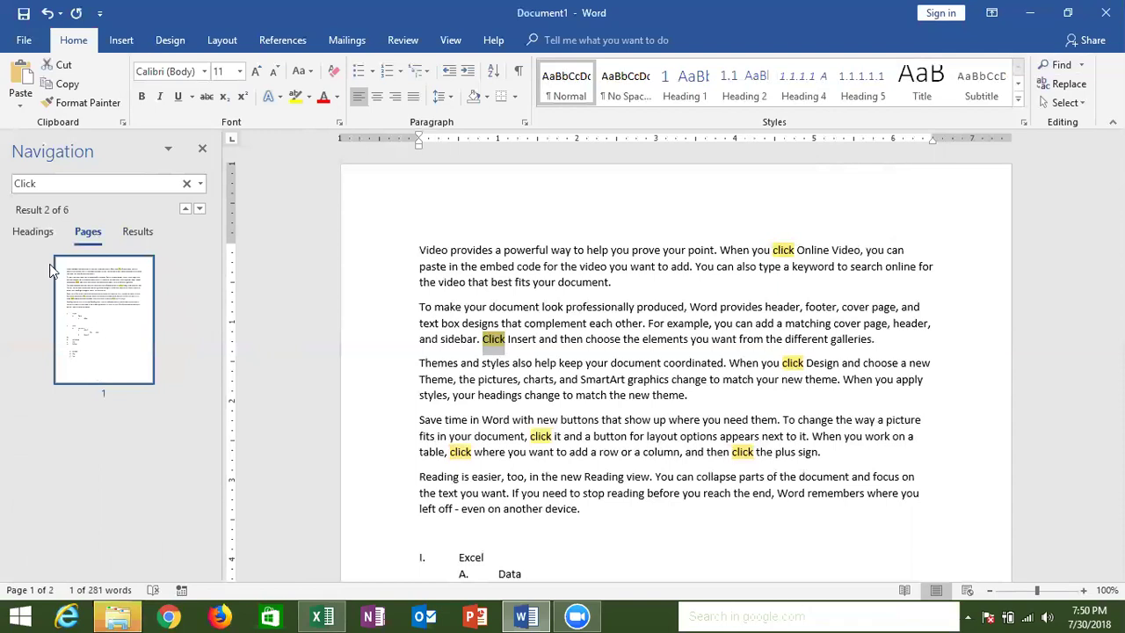
pyautogui.click(35, 247)
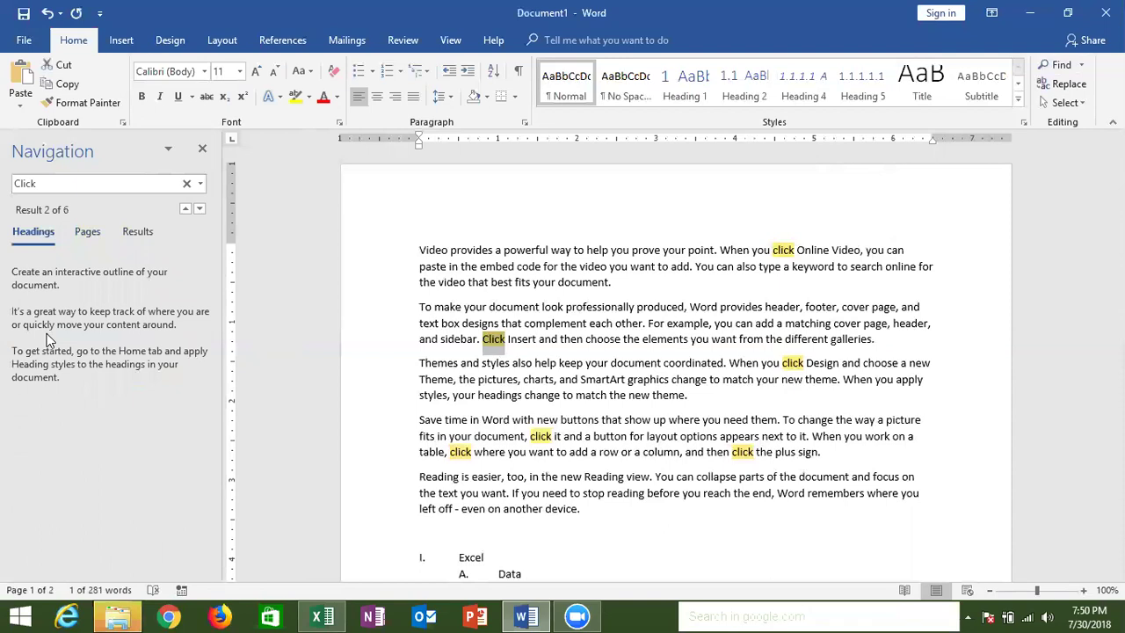
pyautogui.click(131, 232)
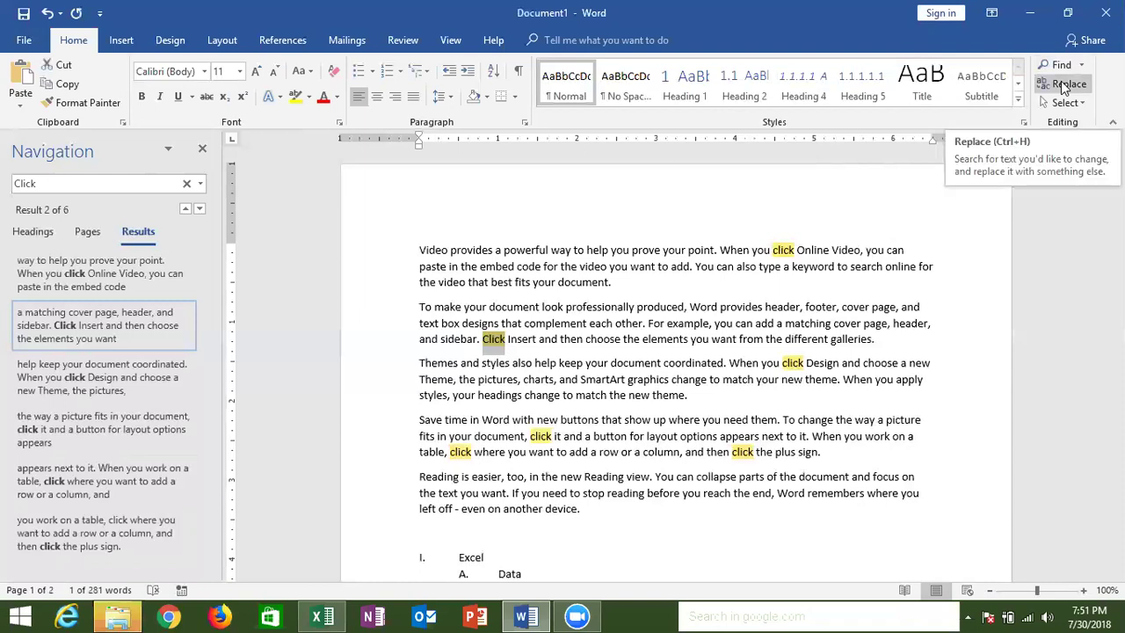
# Use Replace All to change all six 'Click' occurrences to 'CLICK', confirming the prompts
pyautogui.click(1063, 85)
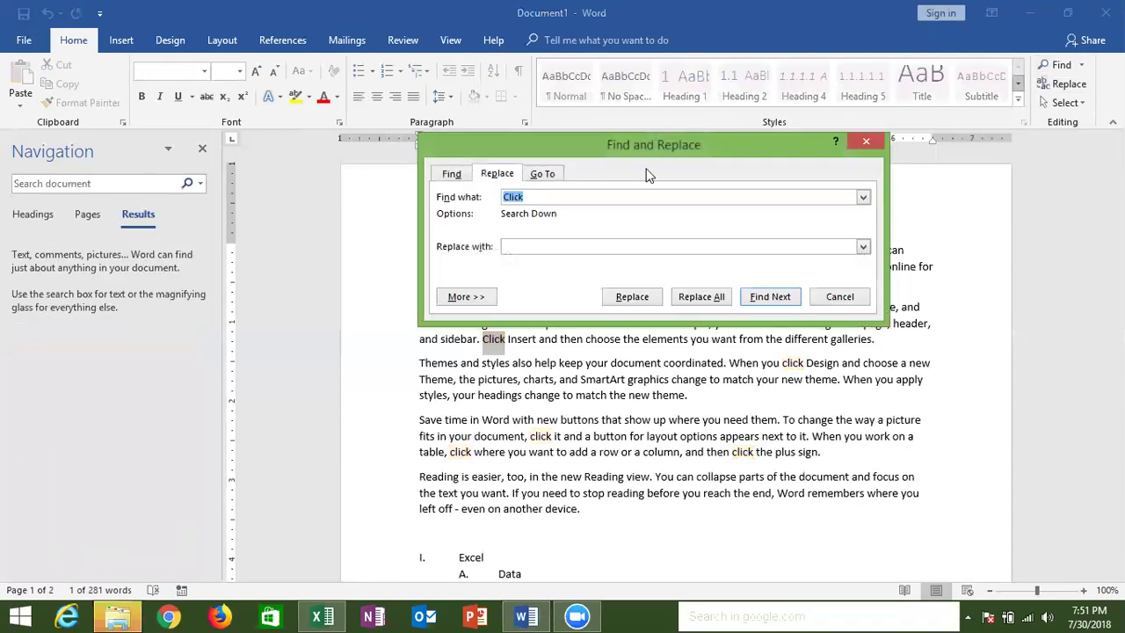
pyautogui.click(569, 247)
pyautogui.write('CLICK')
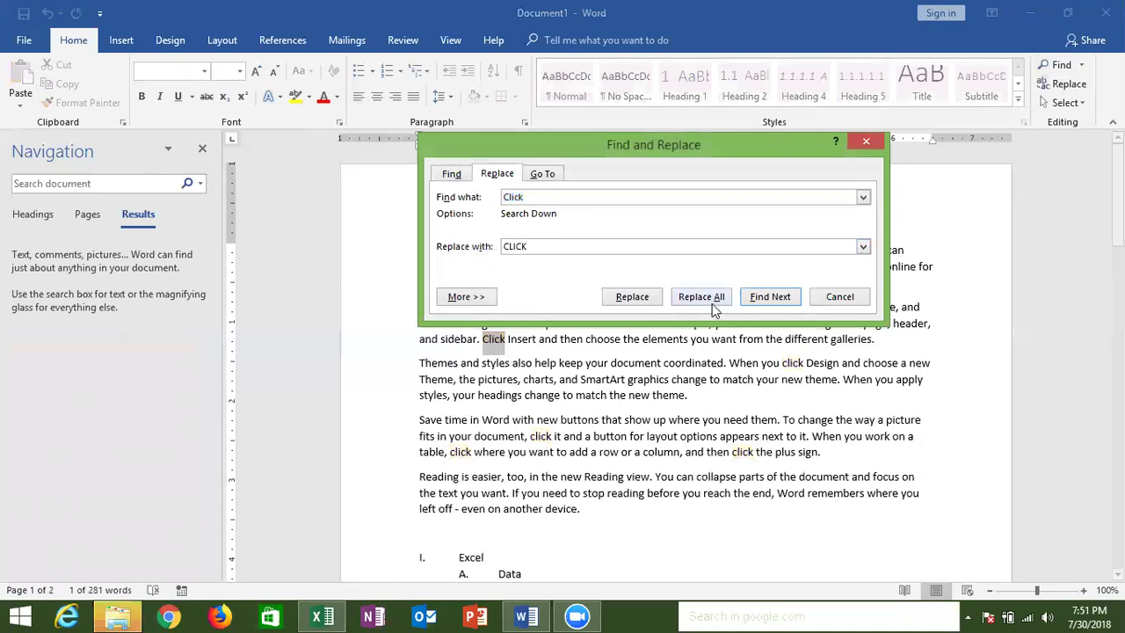
pyautogui.click(716, 299)
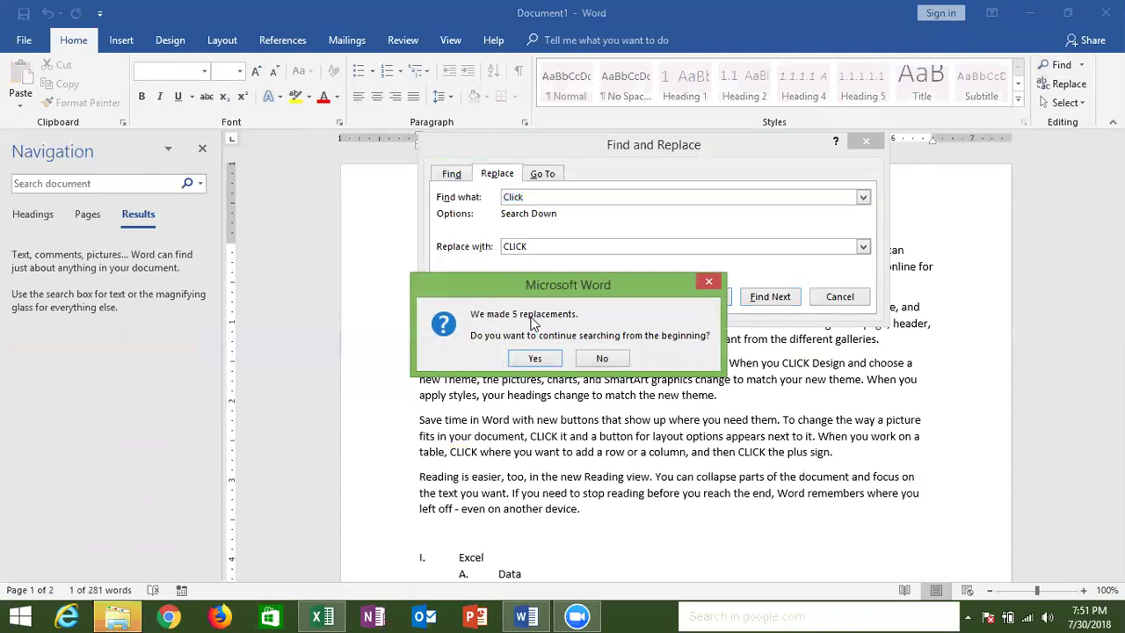
pyautogui.click(535, 358)
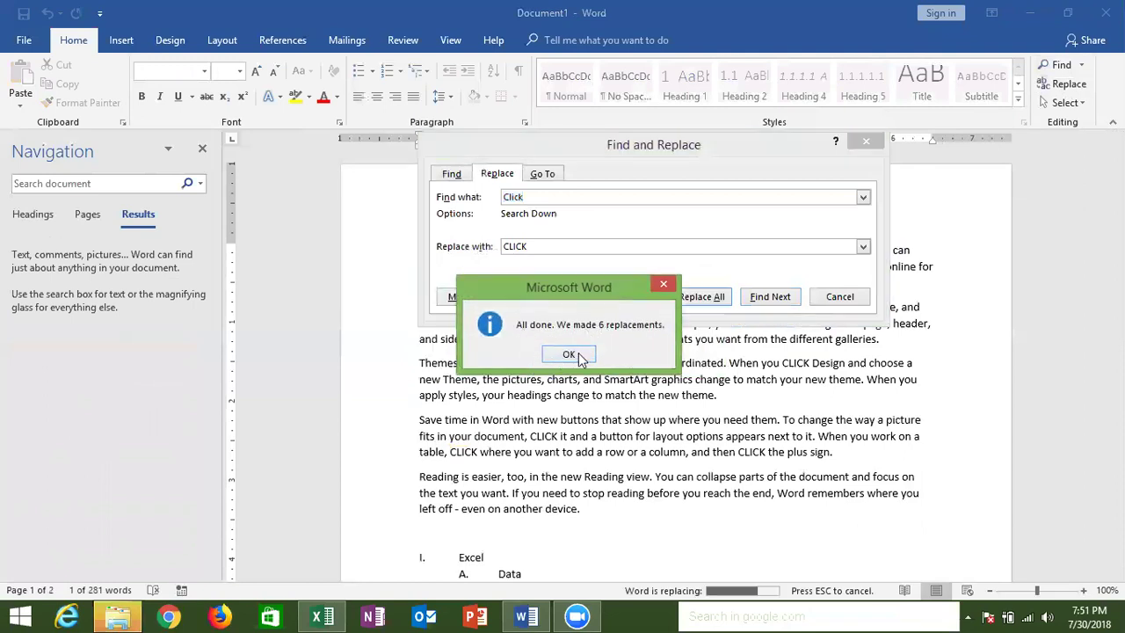
pyautogui.click(579, 357)
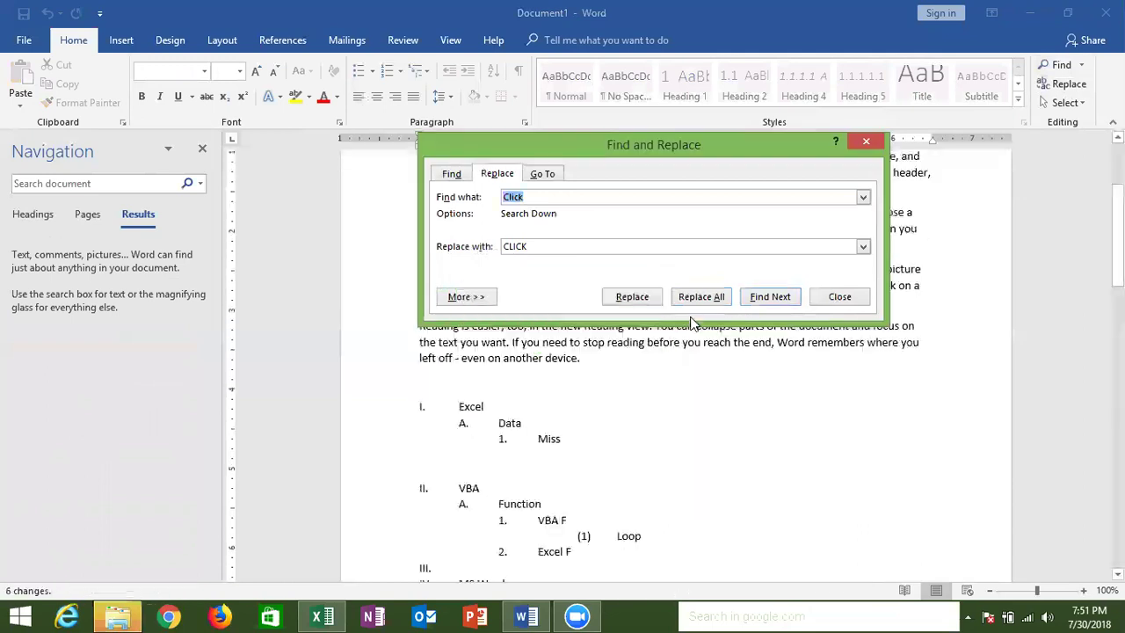
pyautogui.click(841, 297)
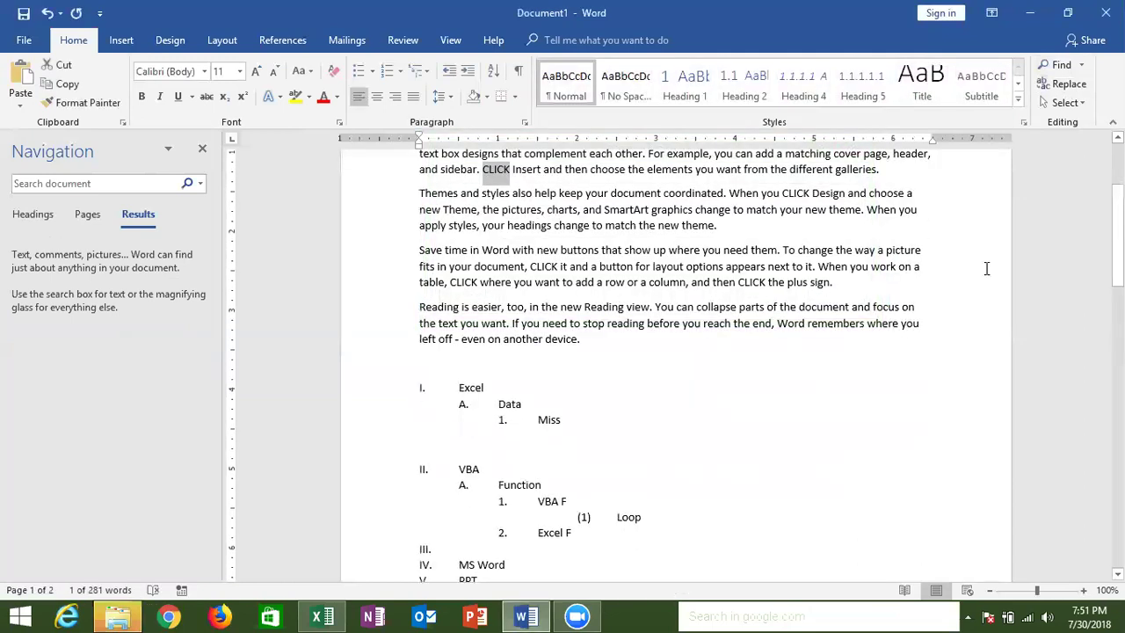
# Rerun the 'Click' search in the Navigation pane, then close the pane
pyautogui.scroll(4, 867, 322)
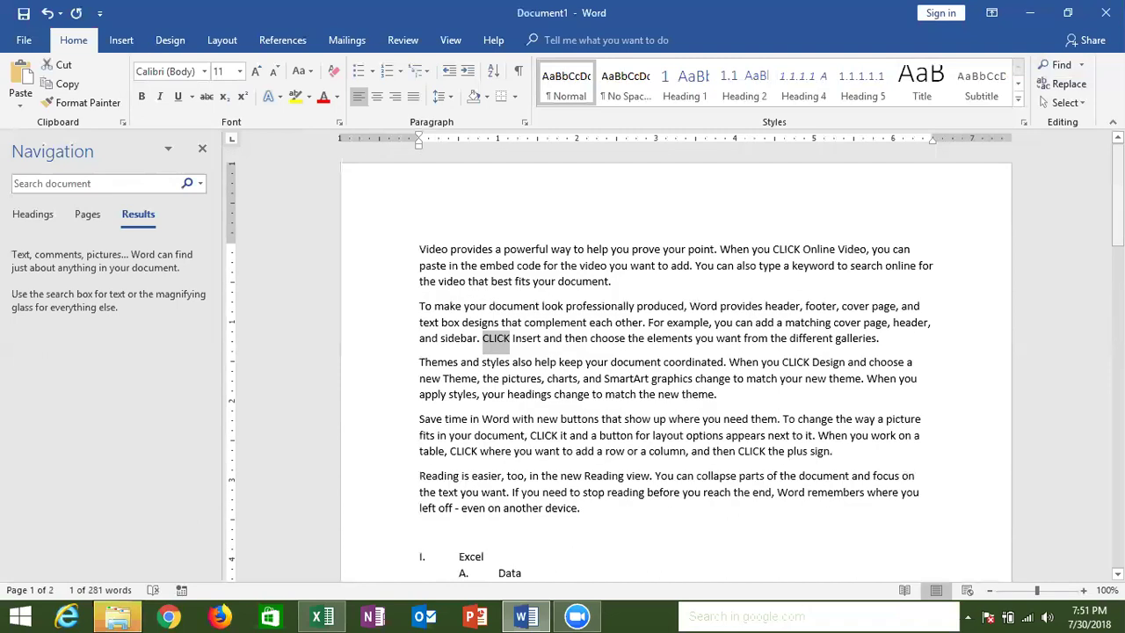
pyautogui.click(867, 323)
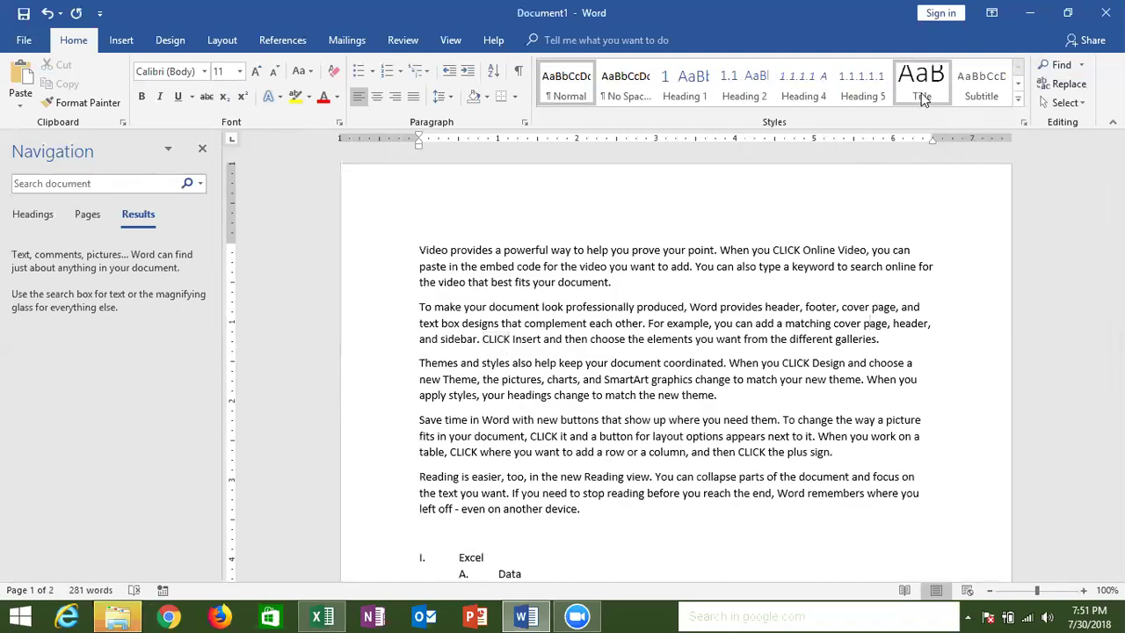
pyautogui.click(150, 182)
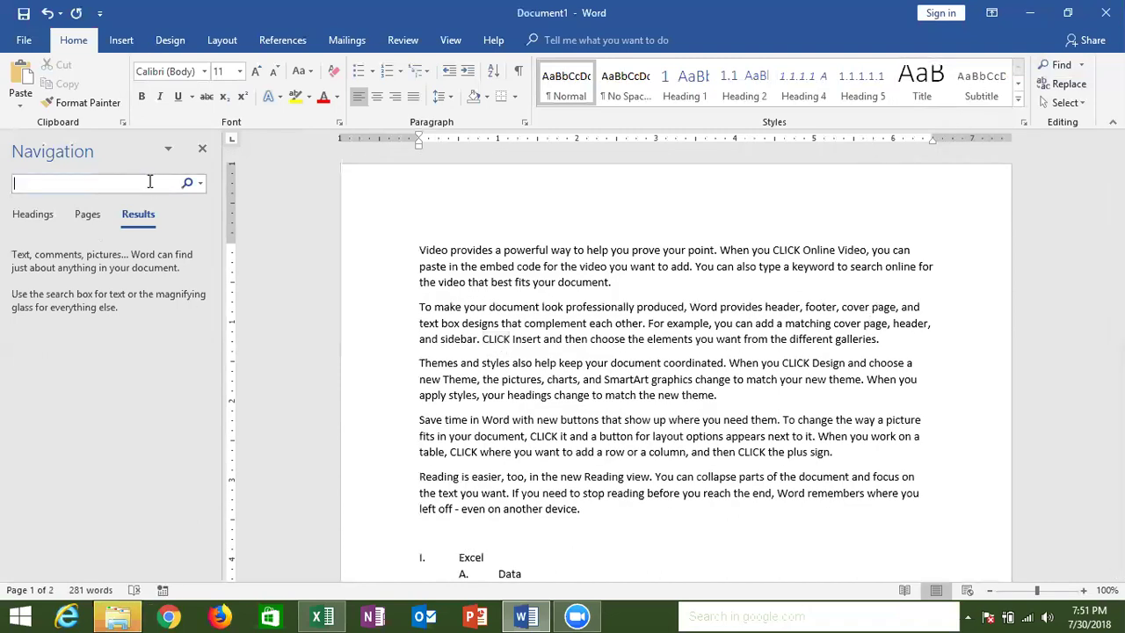
pyautogui.click(1059, 65)
pyautogui.write('Click')
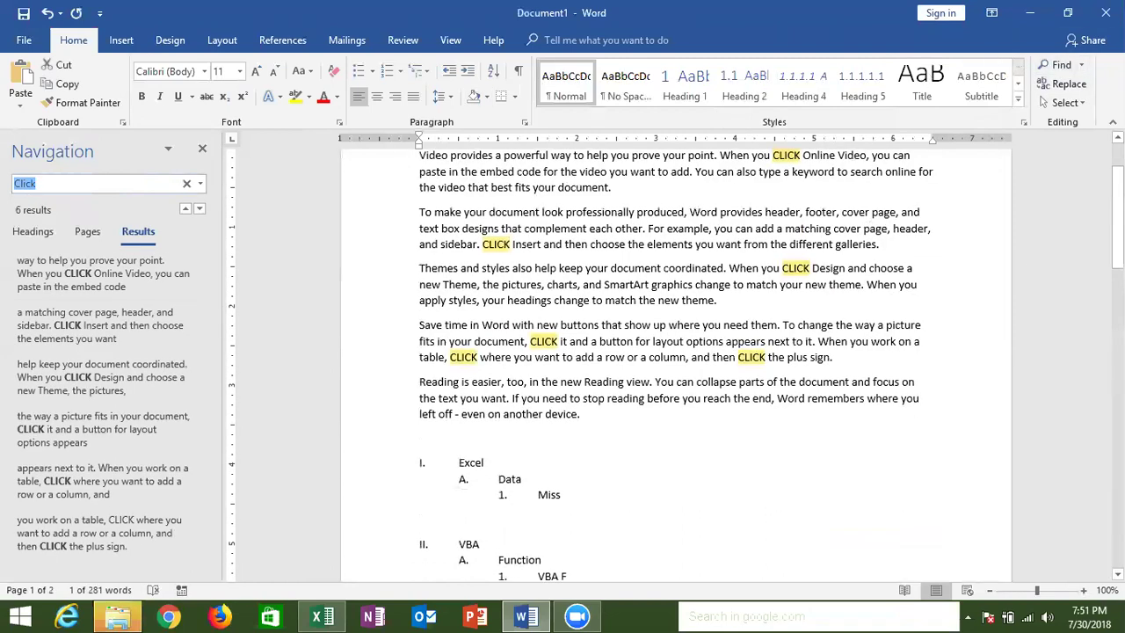
pyautogui.moveTo(1119, 216); pyautogui.dragTo(1118, 198)
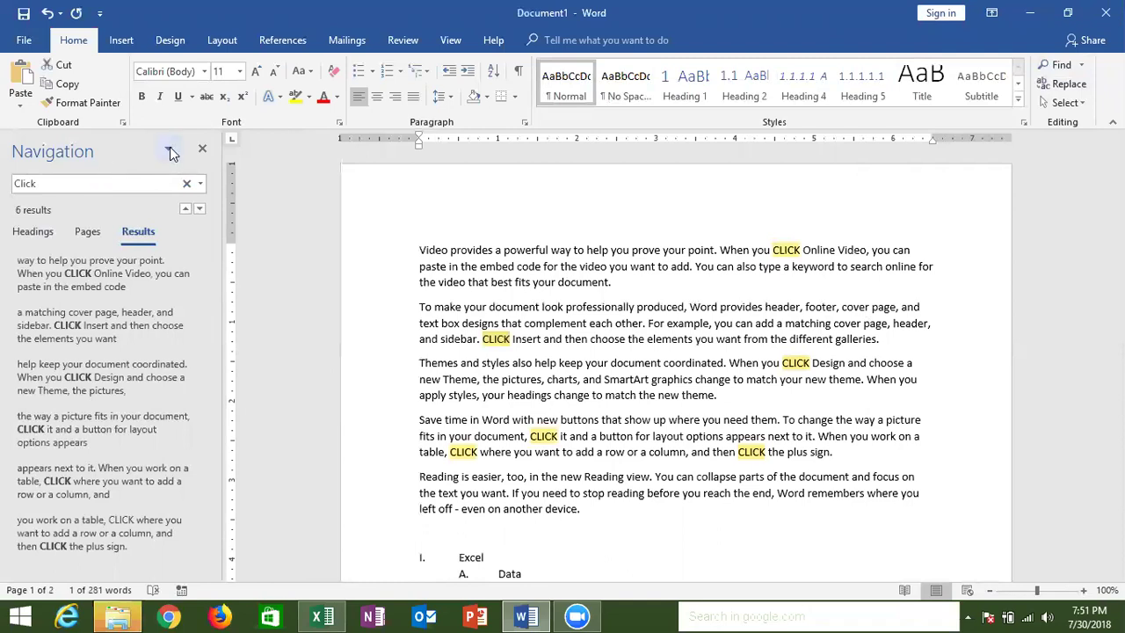
pyautogui.click(169, 149)
pyautogui.click(169, 152)
pyautogui.click(202, 151)
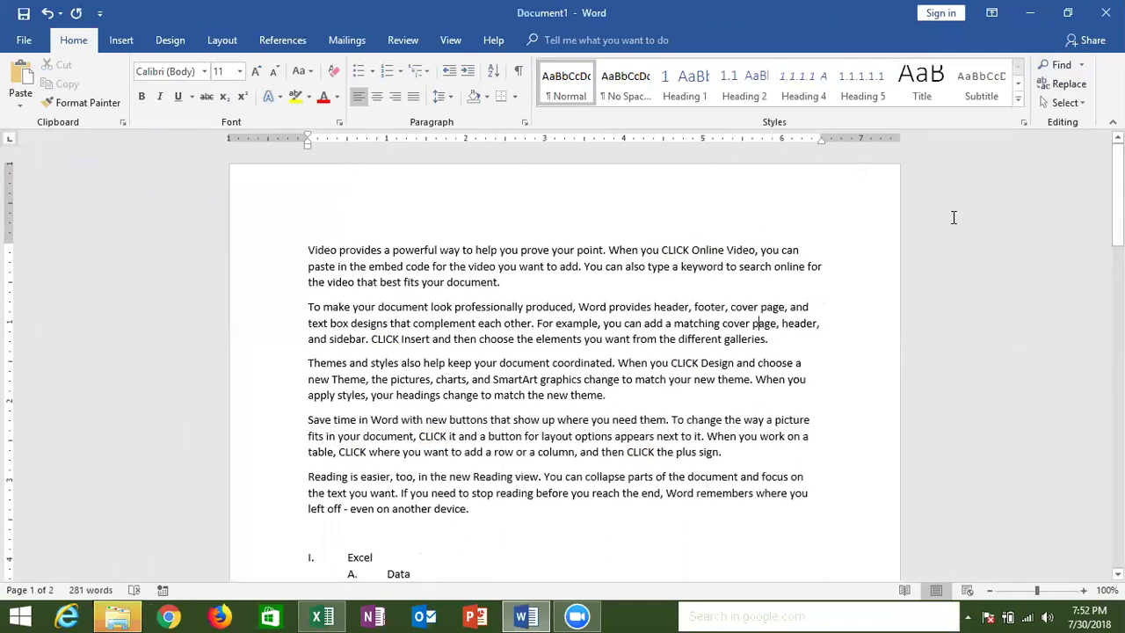
# Reopen the search with Ctrl+F and cycle through all six CLICK matches
pyautogui.hotkey('ctrl', 'f')
pyautogui.click(198, 210)
pyautogui.click(197, 210)
pyautogui.click(198, 210)
pyautogui.click(197, 210)
pyautogui.click(198, 209)
pyautogui.click(198, 209)
pyautogui.click(198, 209)
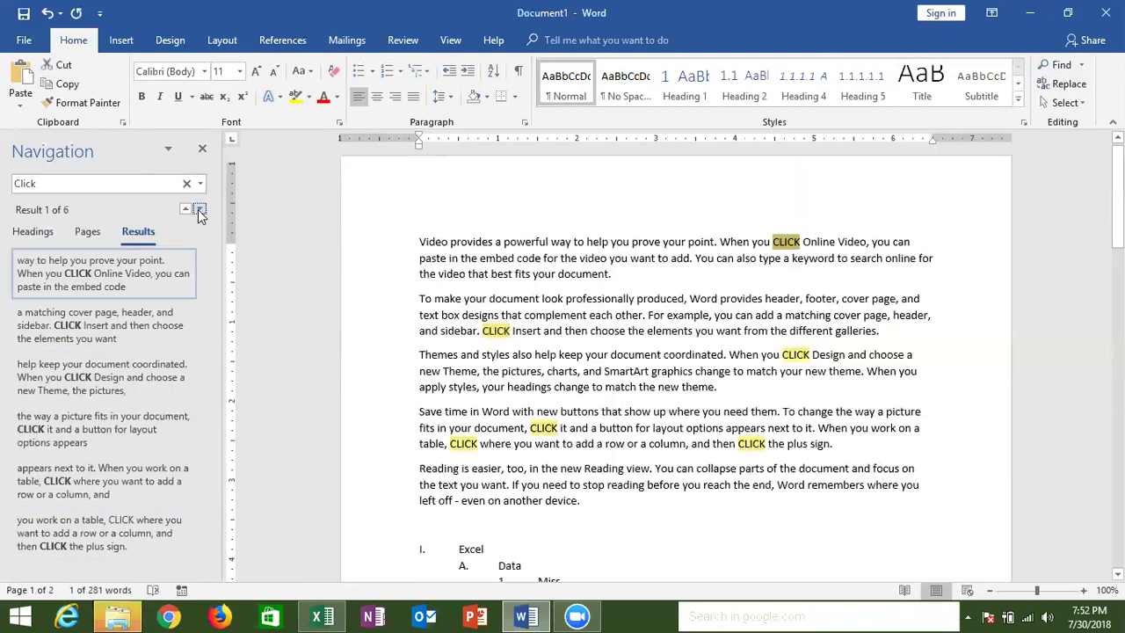
# Open the Find tab with More options and turn on Match case
pyautogui.click(1068, 88)
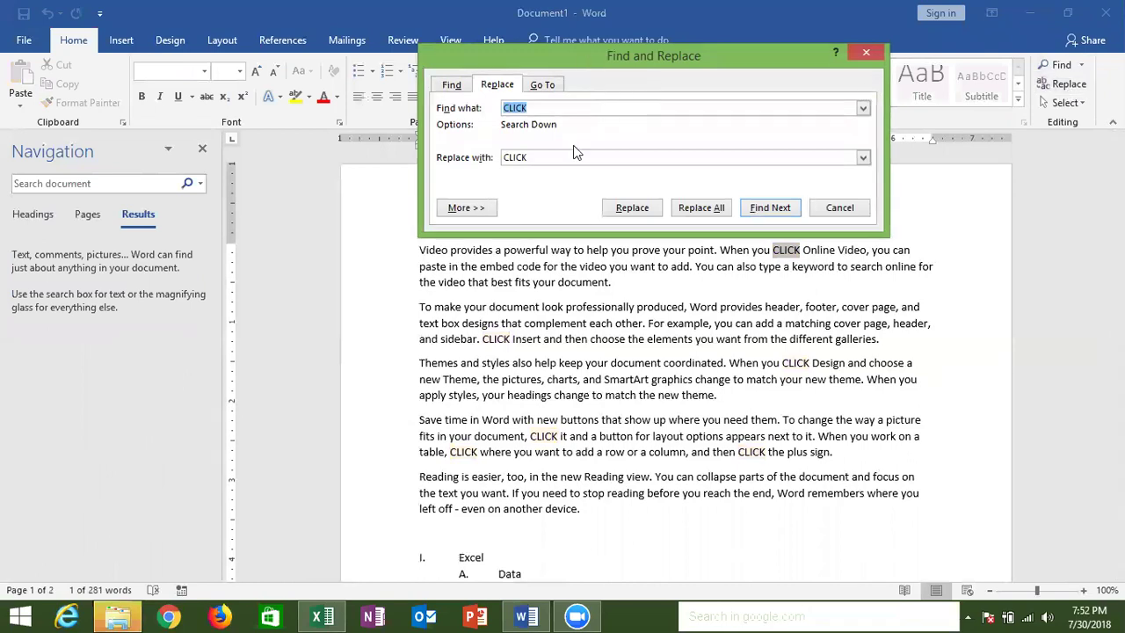
pyautogui.click(435, 173)
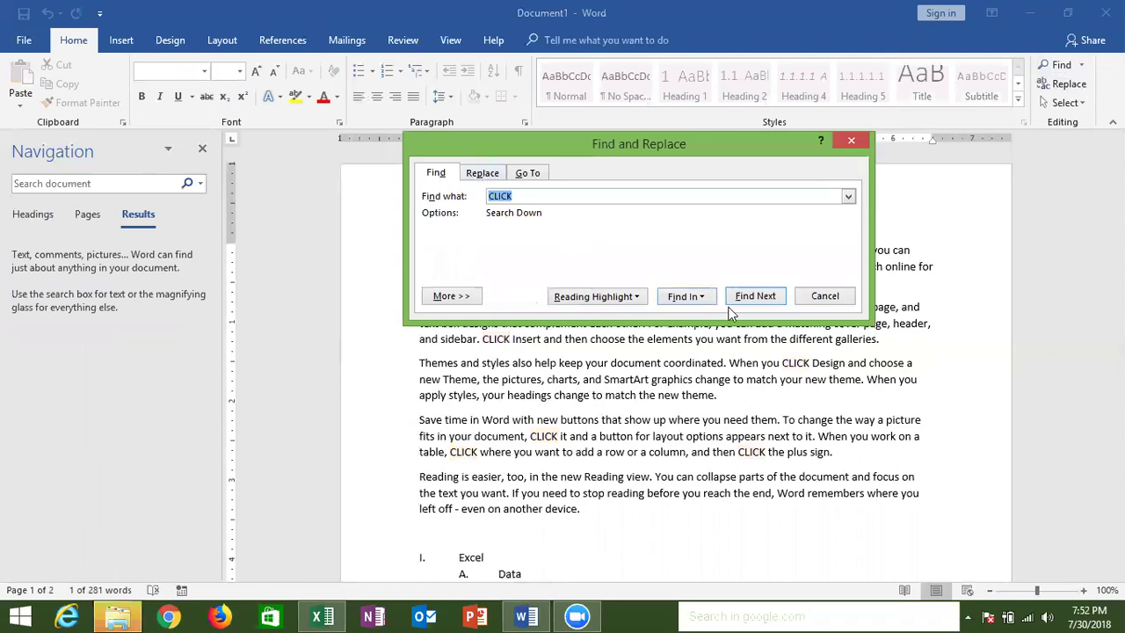
pyautogui.click(455, 298)
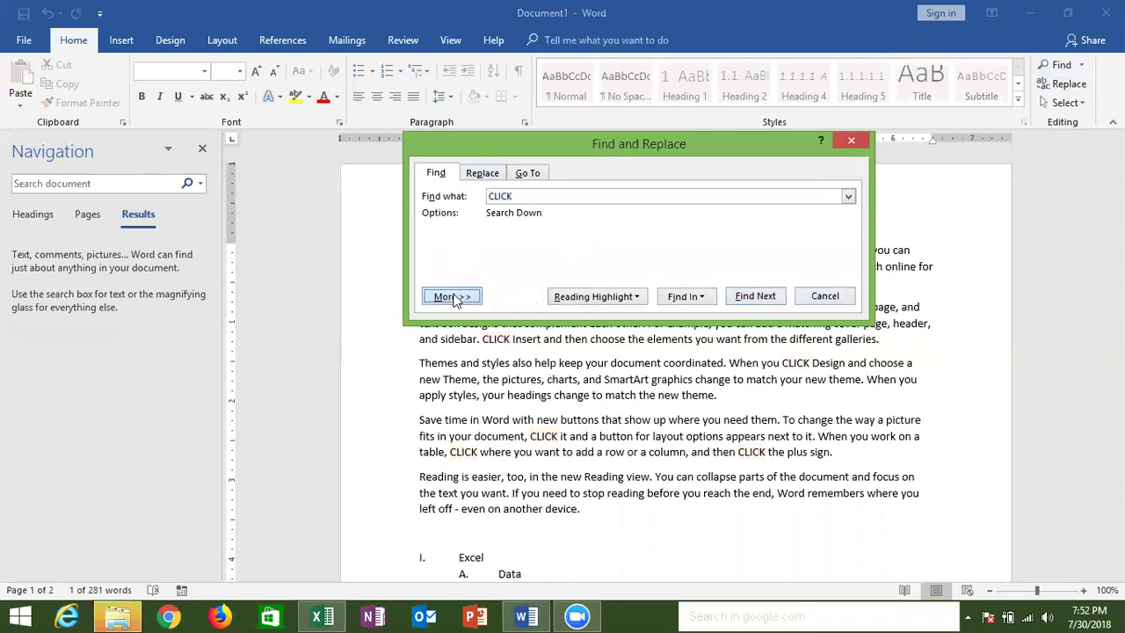
pyautogui.click(439, 353)
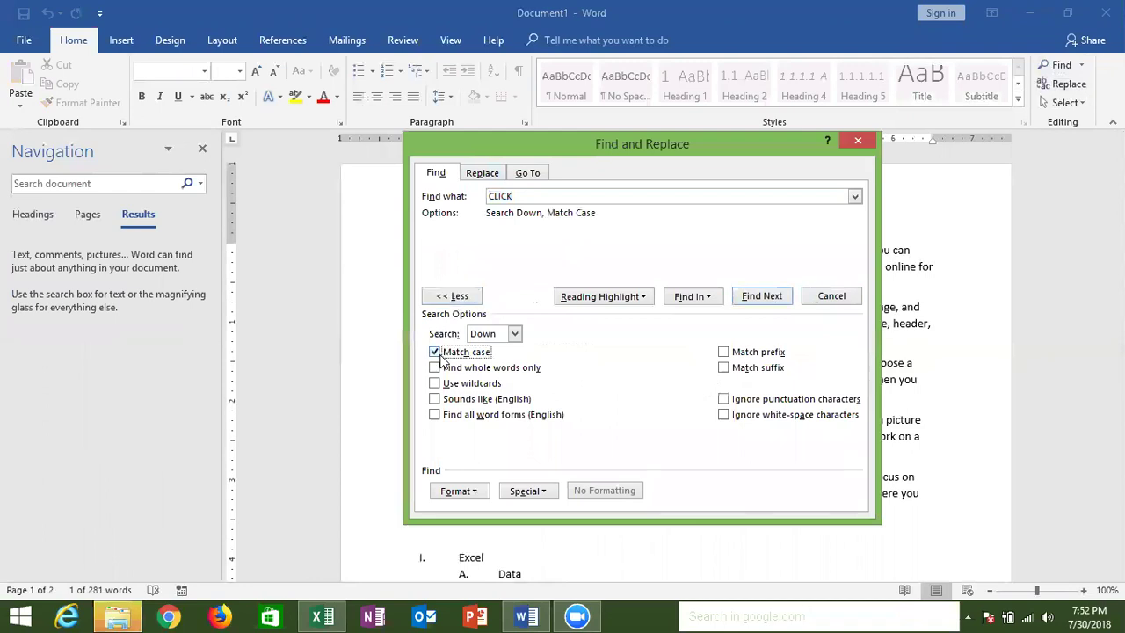
pyautogui.press('Return')
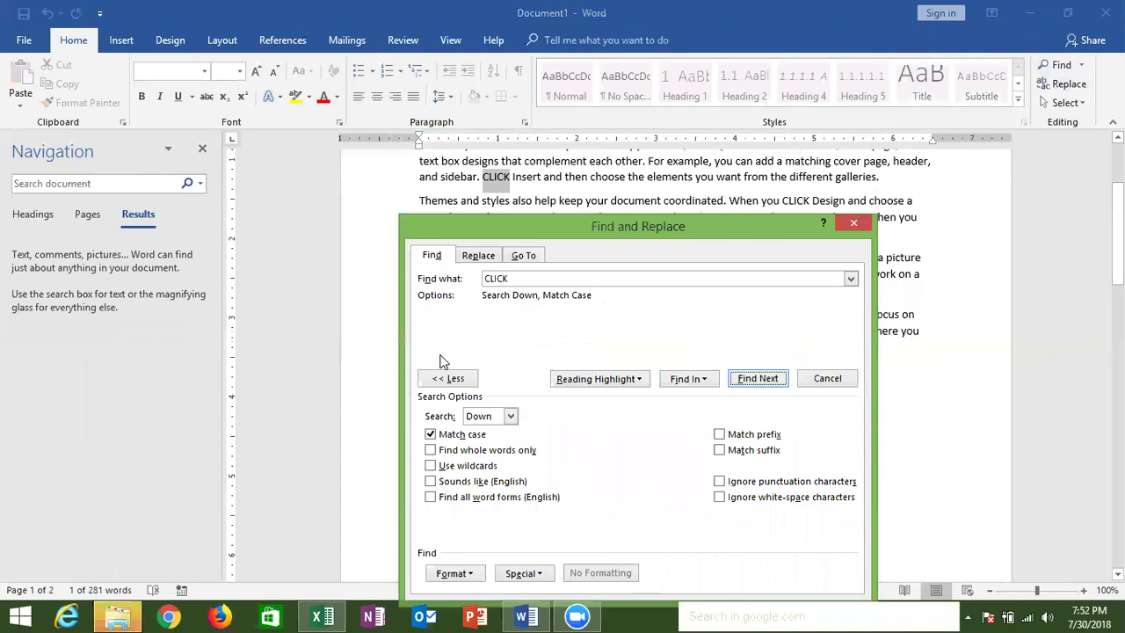
# Search for lowercase 'click' and dismiss the end-of-document message
pyautogui.click(538, 280)
pyautogui.press('BackSpace')
pyautogui.press('BackSpace')
pyautogui.press('BackSpace')
pyautogui.press('BackSpace')
pyautogui.press('BackSpace')
pyautogui.write('click')
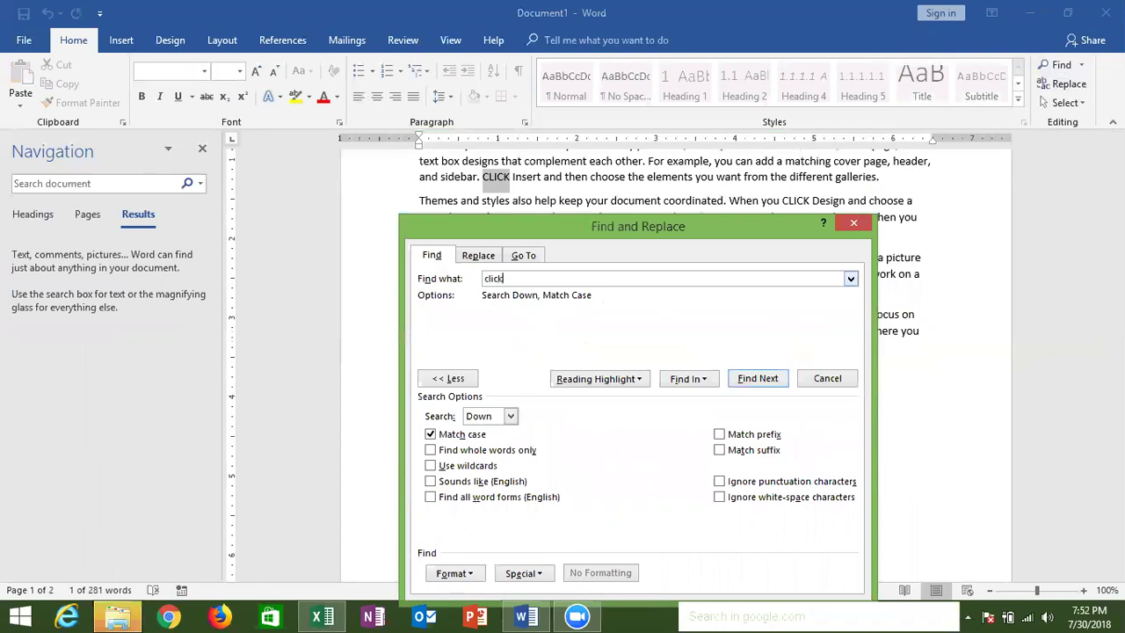
pyautogui.press('Return')
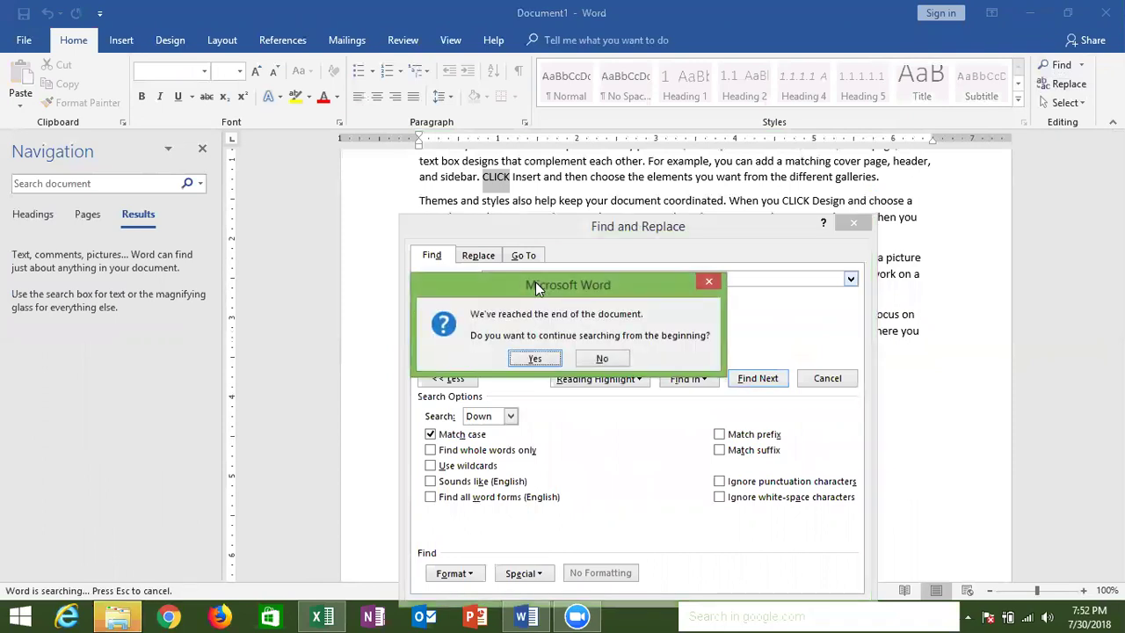
pyautogui.press('Return')
pyautogui.press('Return')
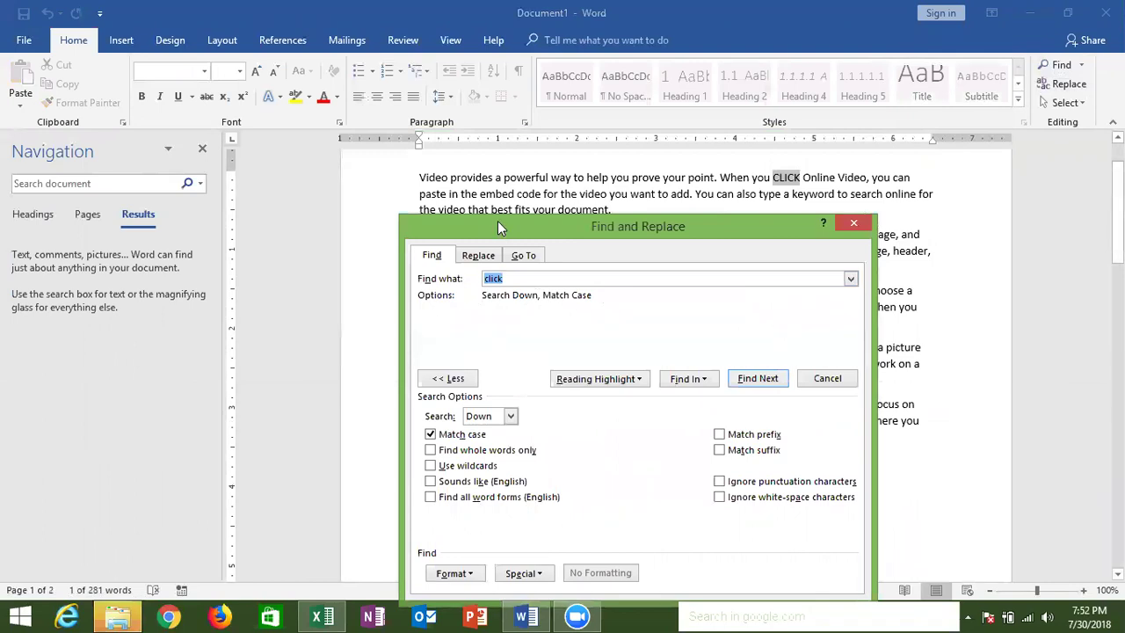
# Set the Find dialog's Search direction to All instead of Down, keeping Match case ticked
pyautogui.moveTo(498, 227); pyautogui.dragTo(457, 165)
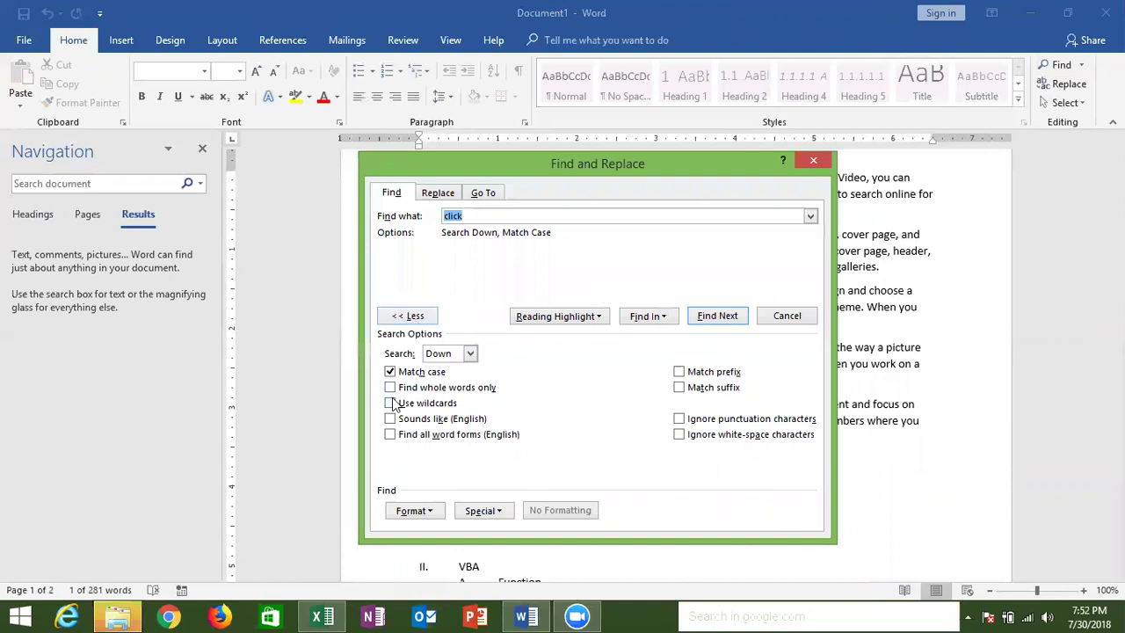
pyautogui.click(446, 352)
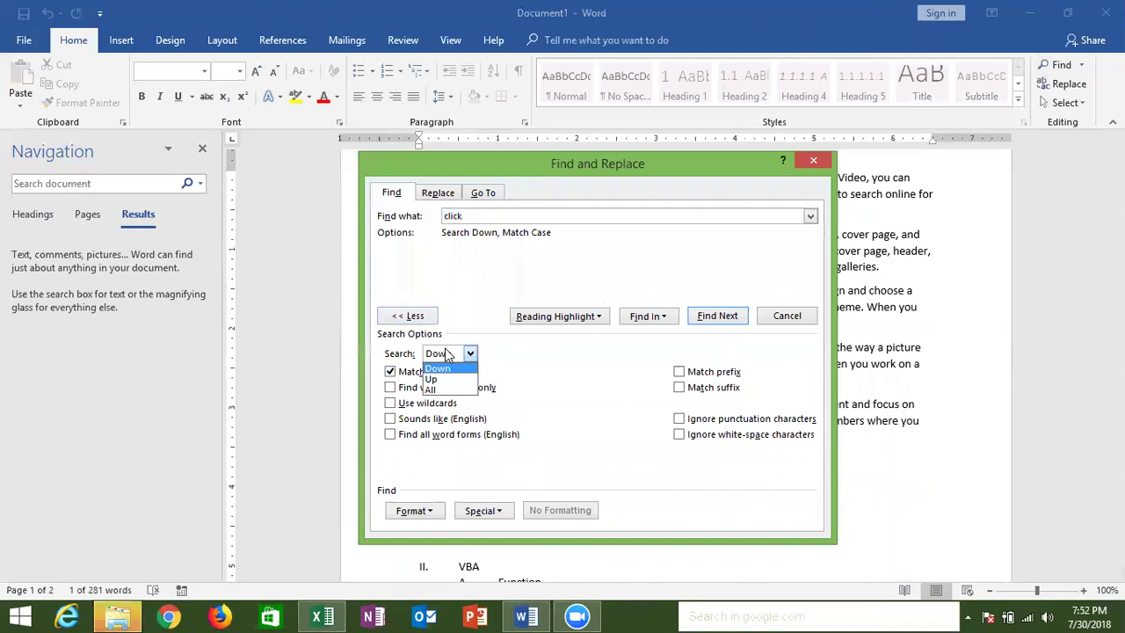
pyautogui.click(445, 389)
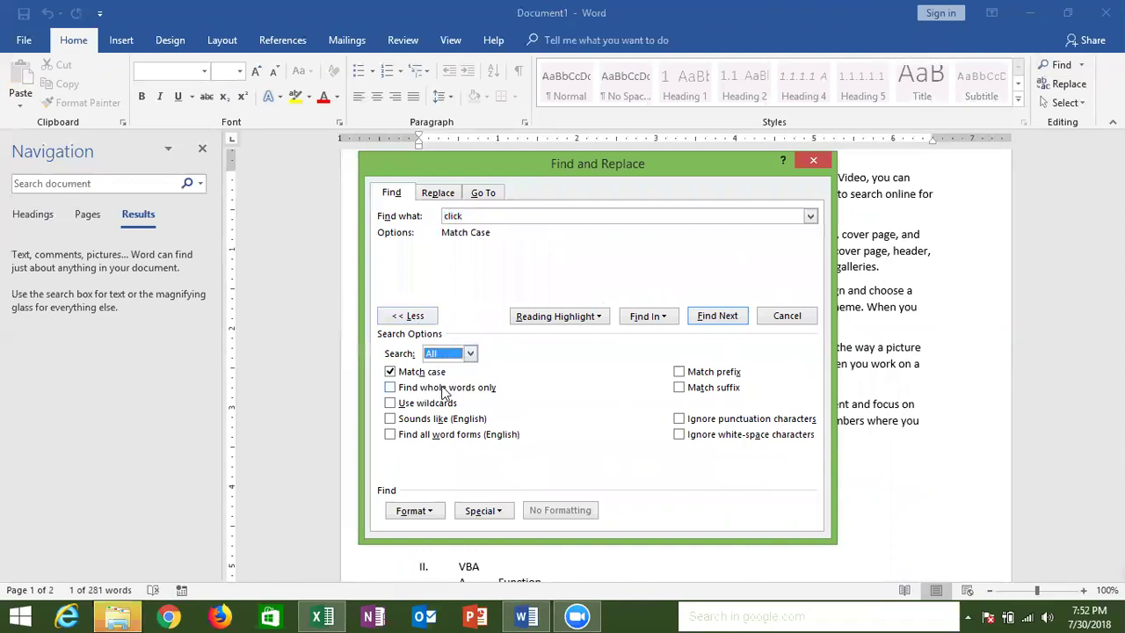
pyautogui.click(444, 356)
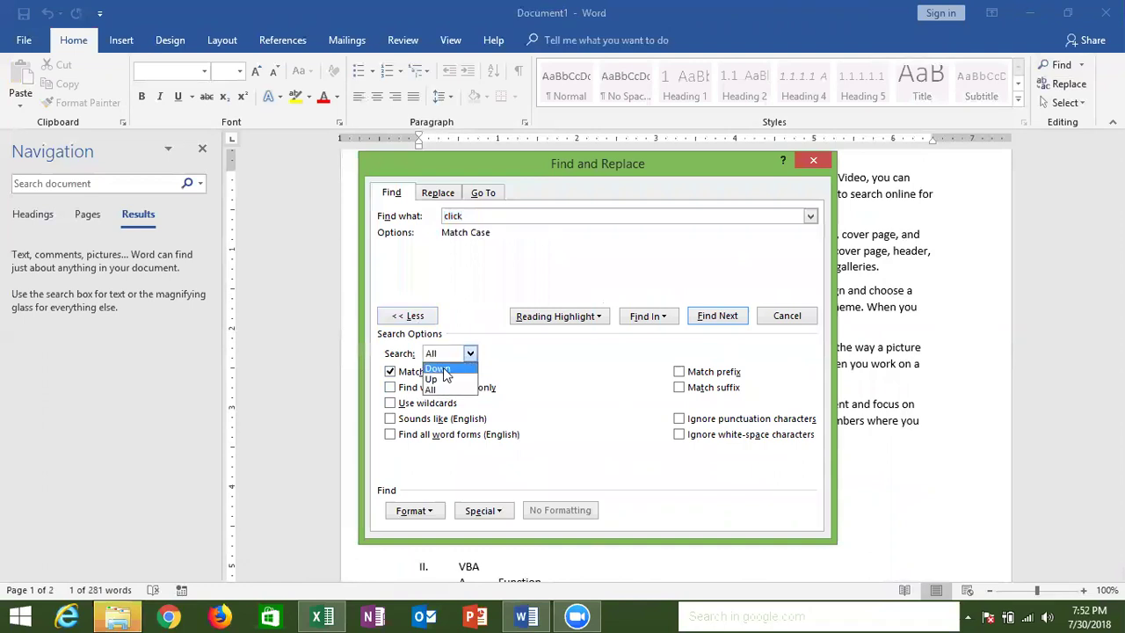
pyautogui.click(445, 370)
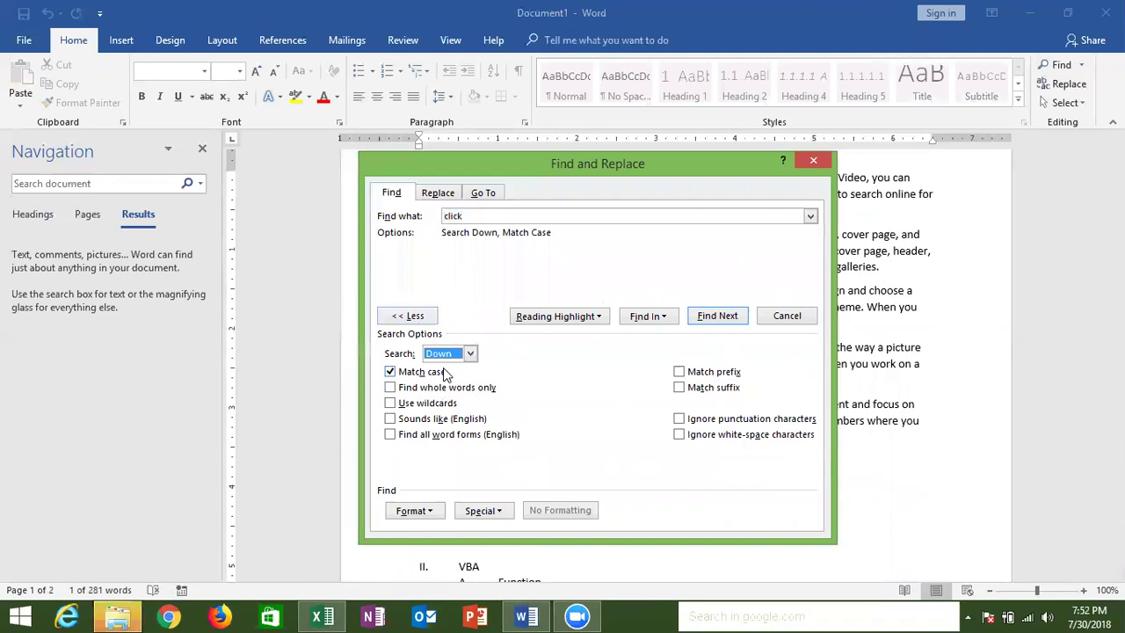
pyautogui.click(448, 355)
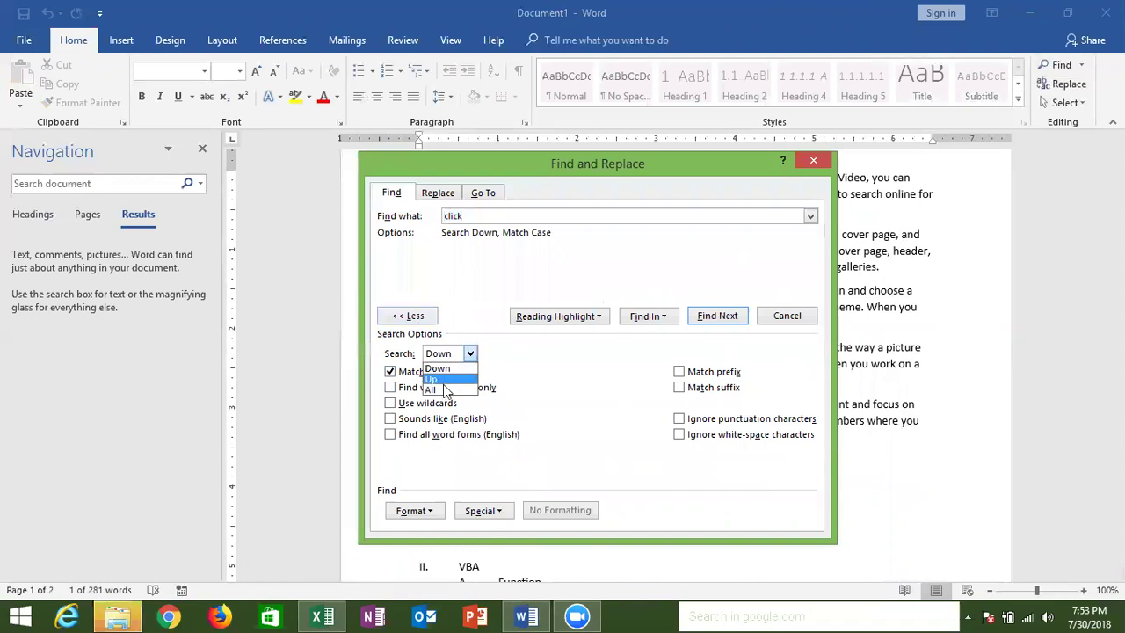
pyautogui.click(446, 390)
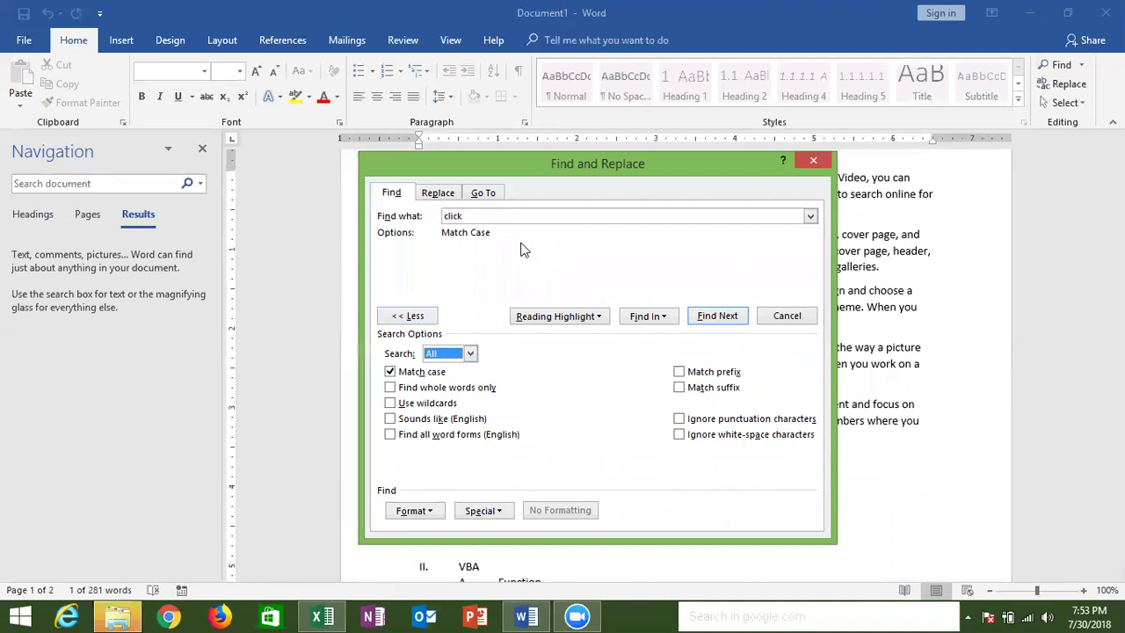
# Shorten the search text to 'cl', clear Match case, find CLICK, and briefly toggle whole-word matching
pyautogui.click(525, 216)
pyautogui.press('BackSpace')
pyautogui.press('BackSpace')
pyautogui.press('BackSpace')
pyautogui.press('Return')
pyautogui.press('Return')
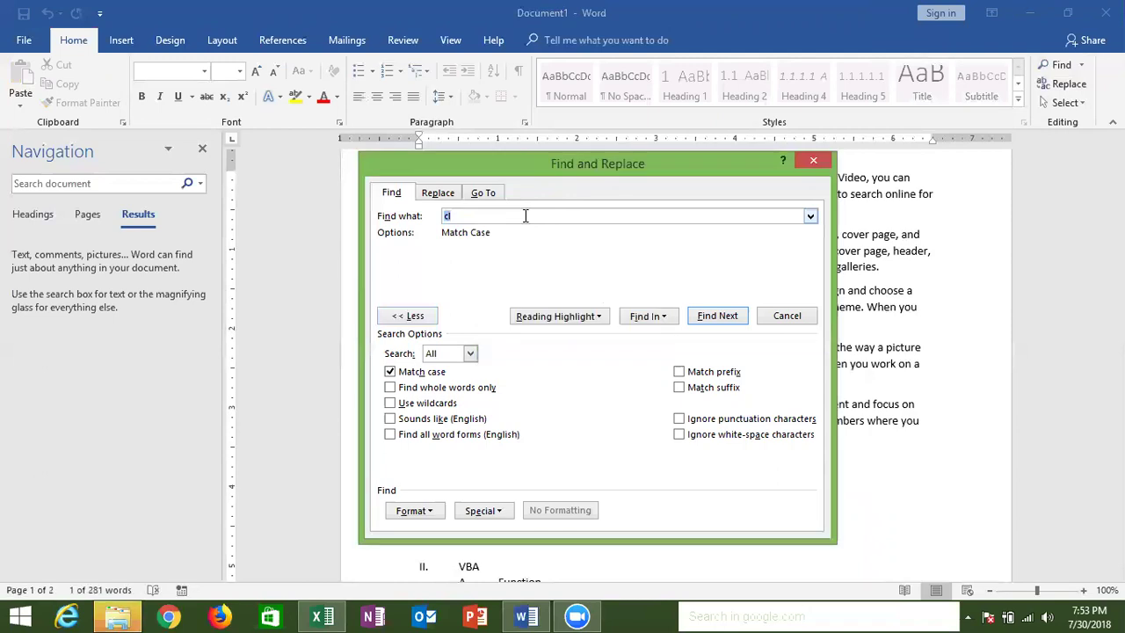
pyautogui.click(397, 372)
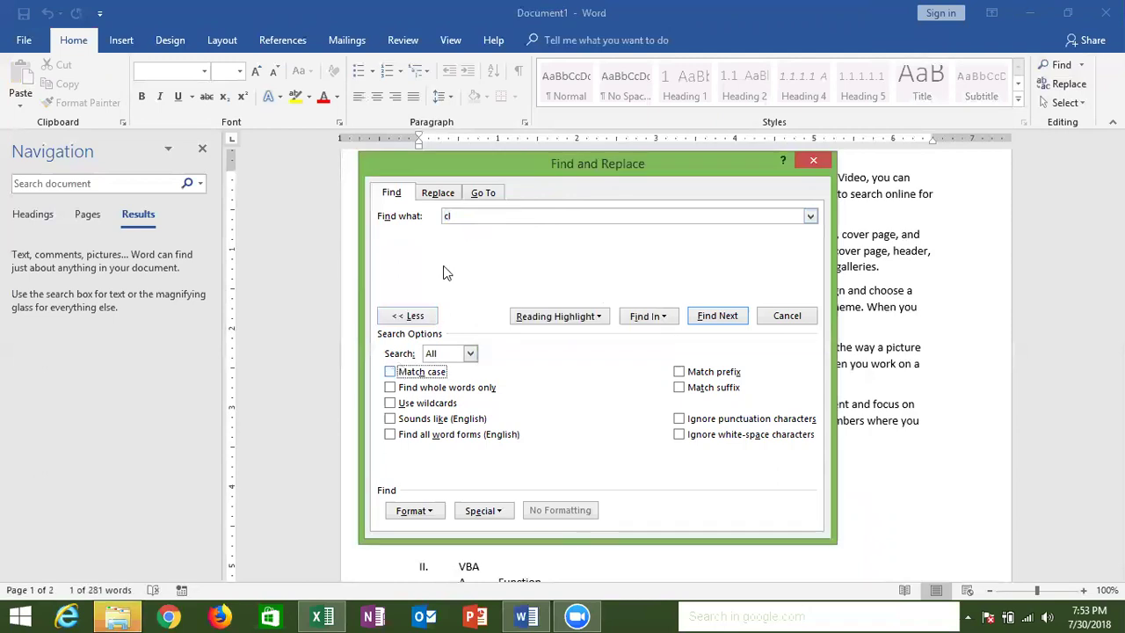
pyautogui.click(482, 217)
pyautogui.press('Return')
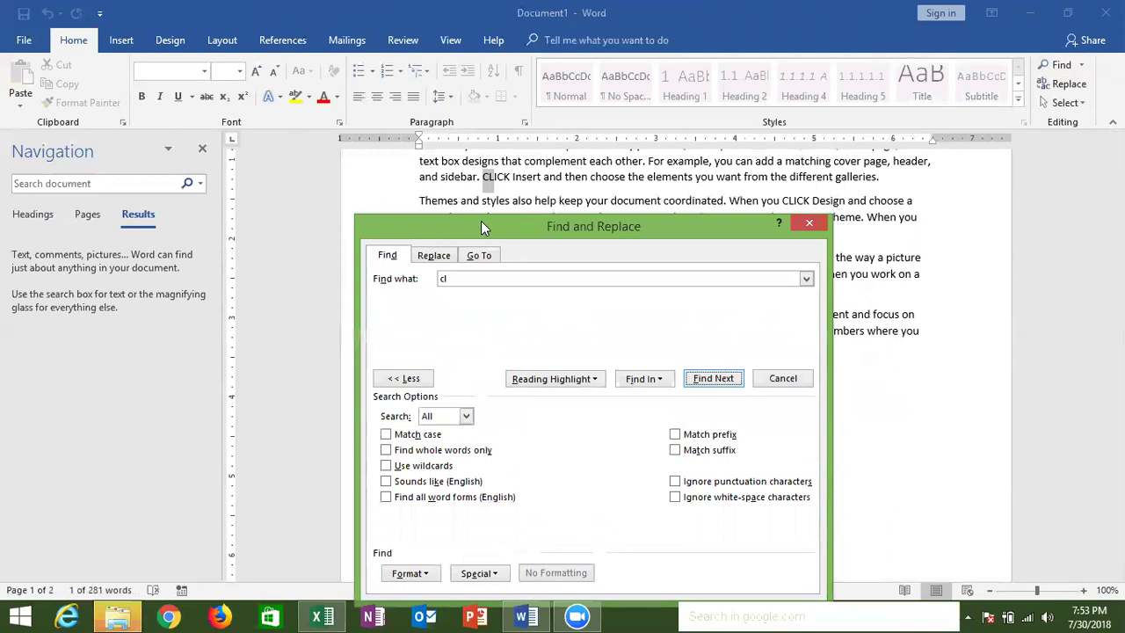
pyautogui.click(386, 451)
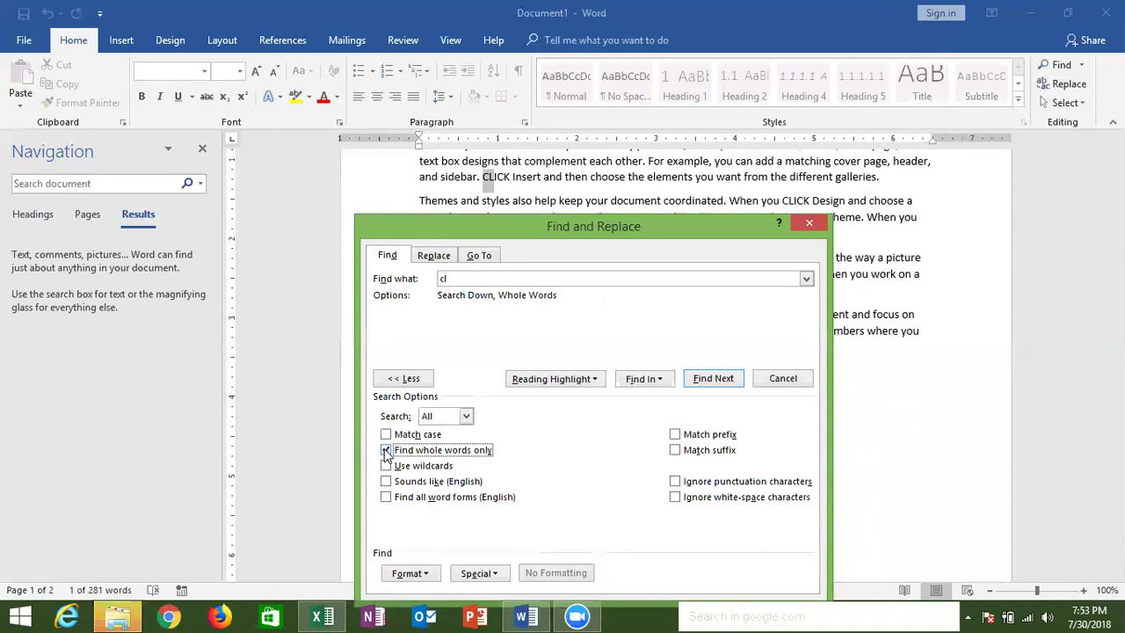
pyautogui.click(386, 451)
# Close the Find and Replace dialog and glance at the Insert ribbon before returning to Home
pyautogui.moveTo(809, 224)
pyautogui.click(809, 223)
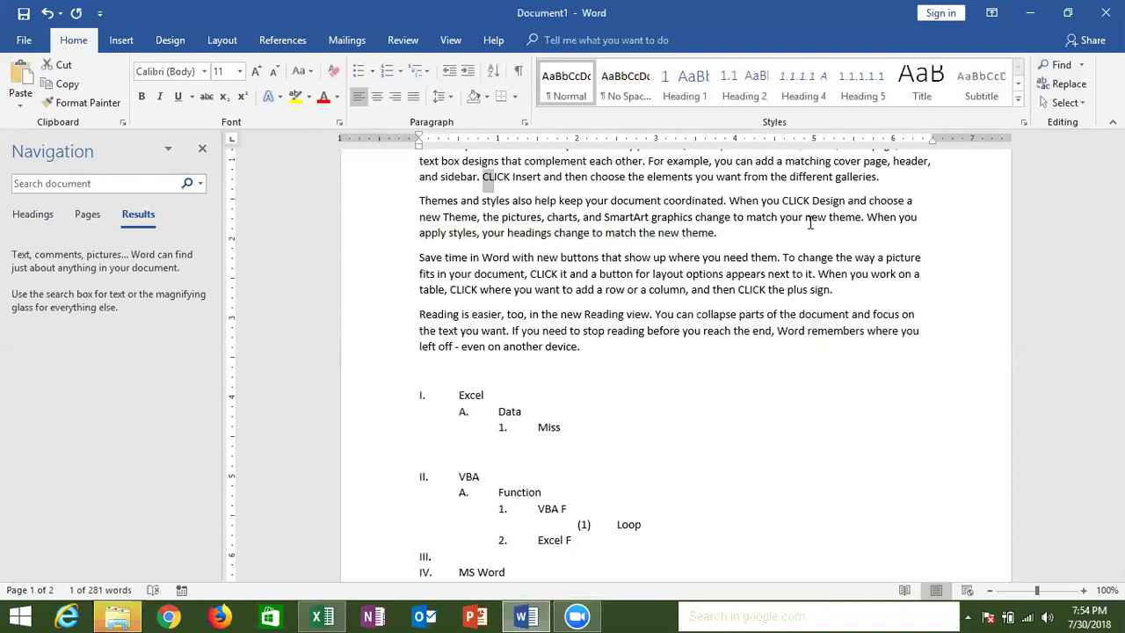
pyautogui.click(121, 41)
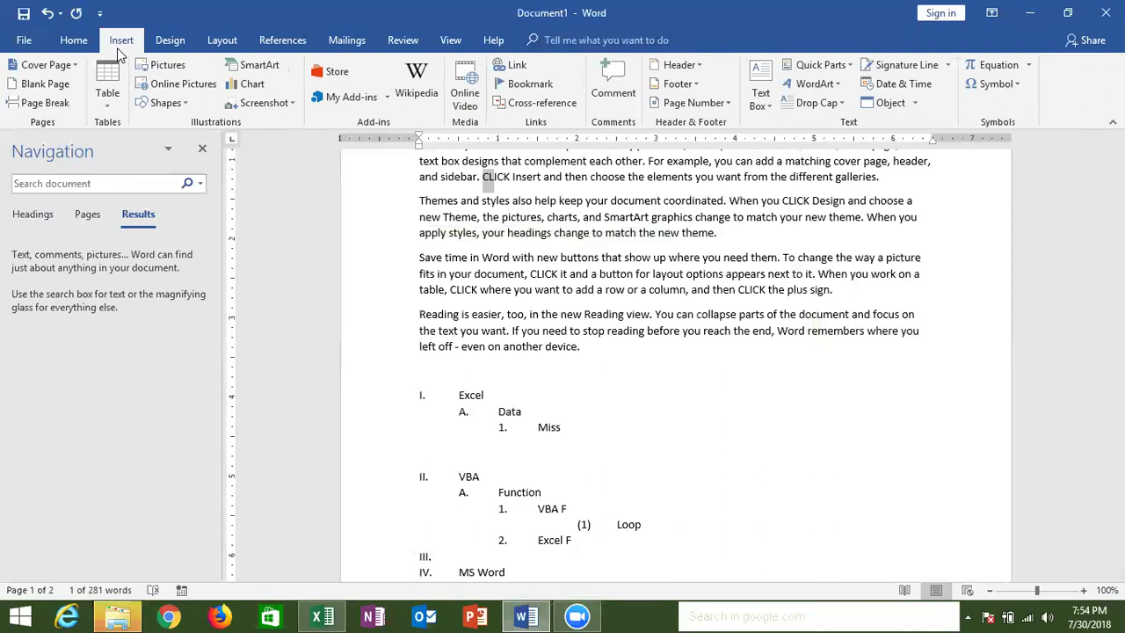
pyautogui.click(85, 51)
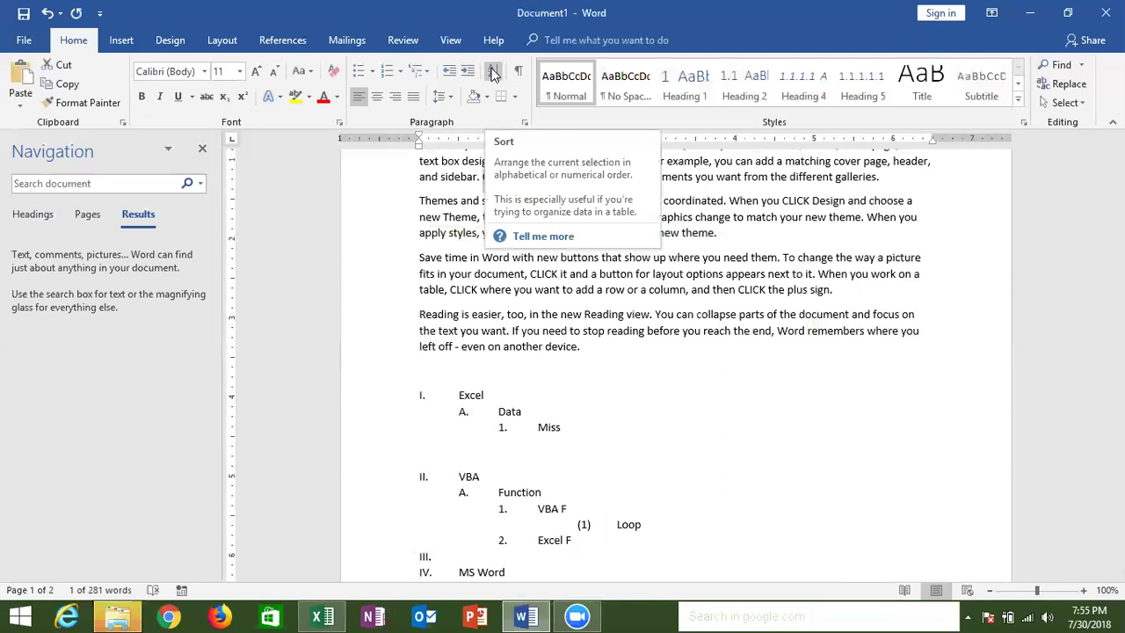
# Select the five numbered names and sort them by paragraph text, ascending
pyautogui.moveTo(1118, 231); pyautogui.dragTo(1117, 416)
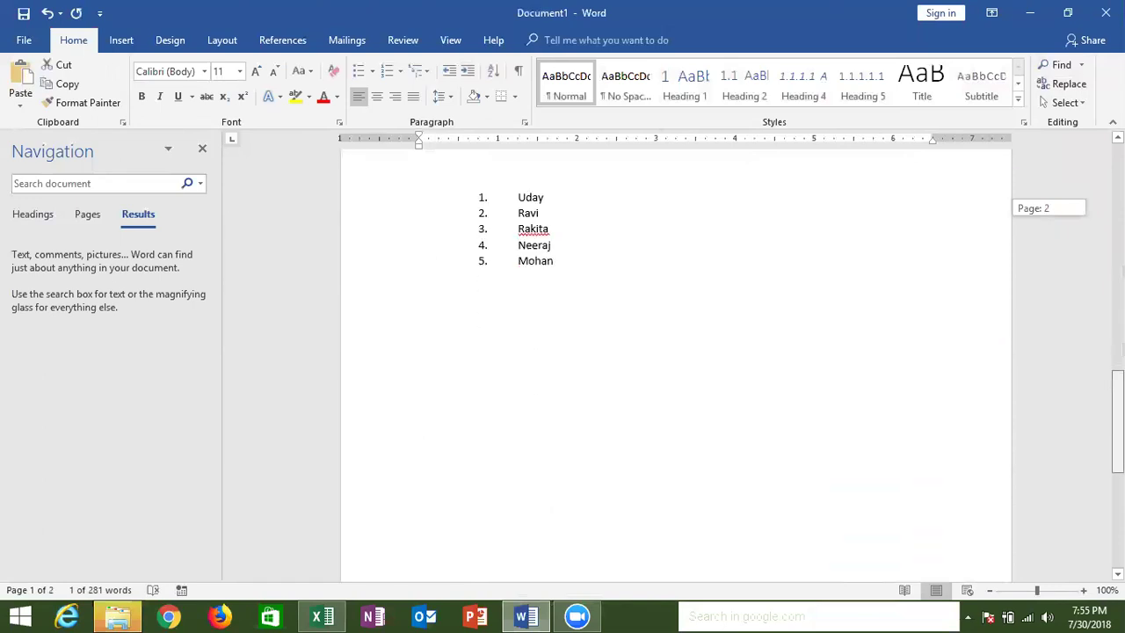
pyautogui.moveTo(576, 269); pyautogui.dragTo(528, 202)
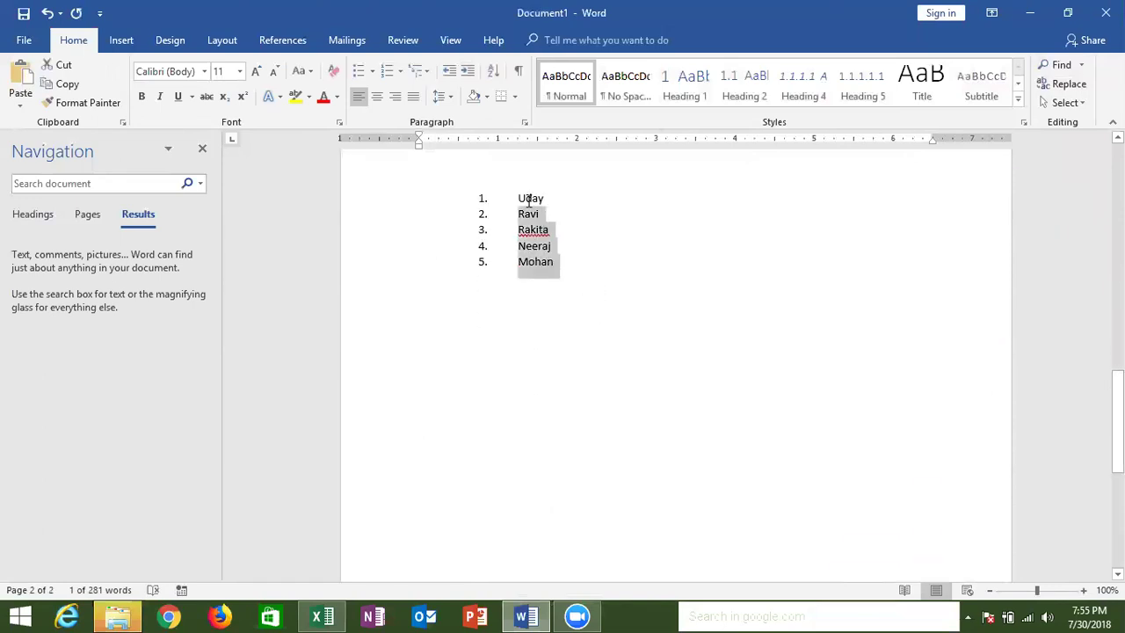
pyautogui.click(494, 74)
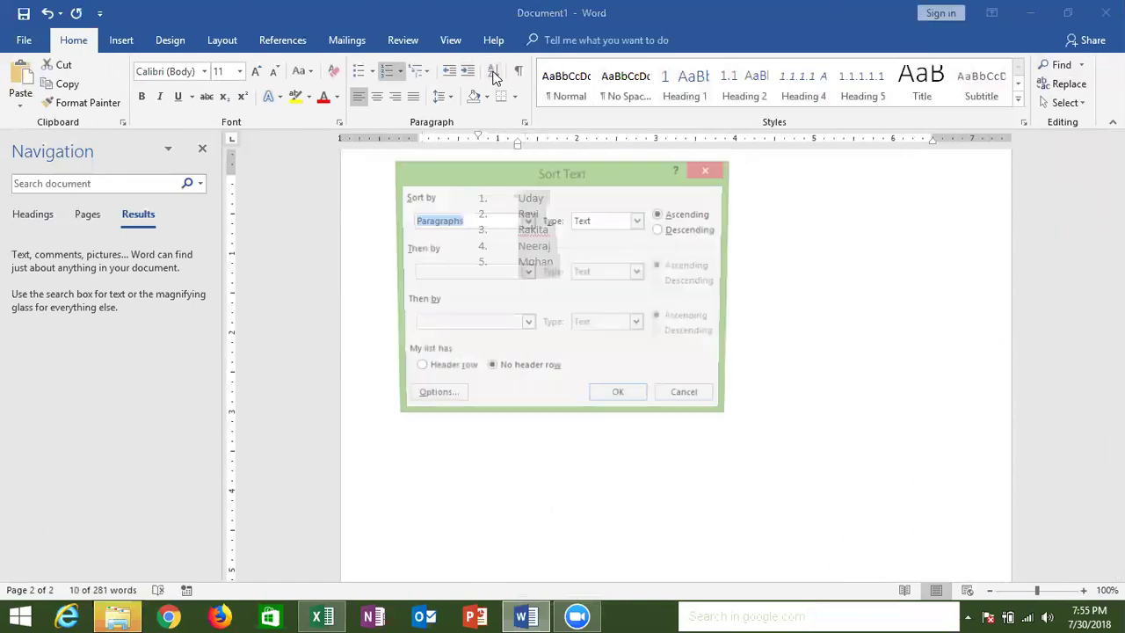
pyautogui.click(621, 399)
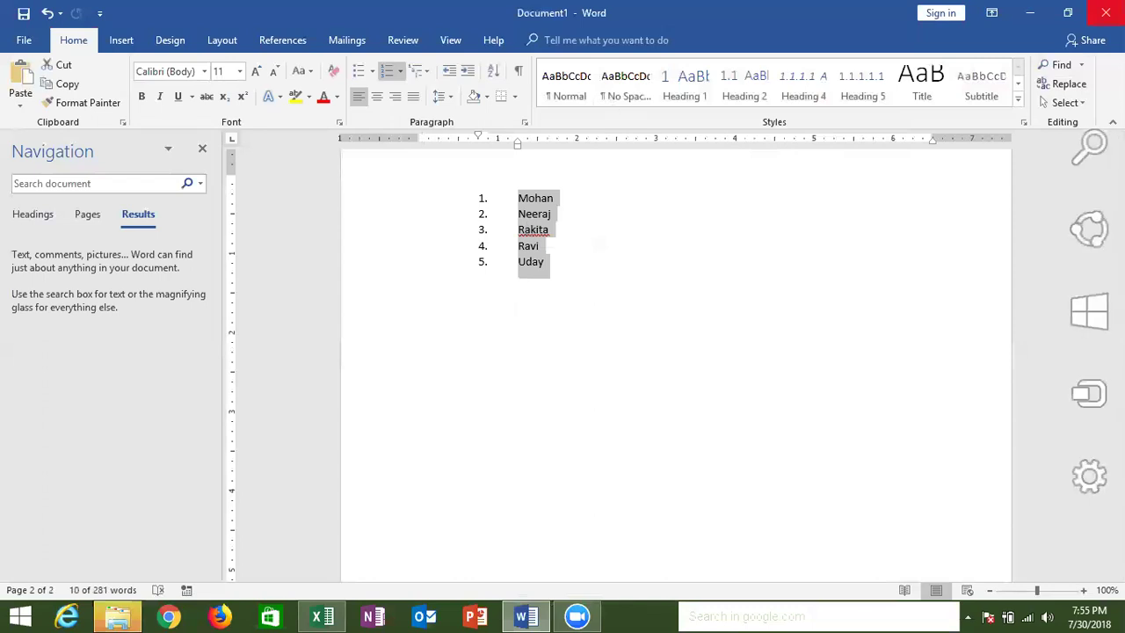
# Show paragraph marks and formatting symbols, then scroll through the document to review it
pyautogui.click(521, 72)
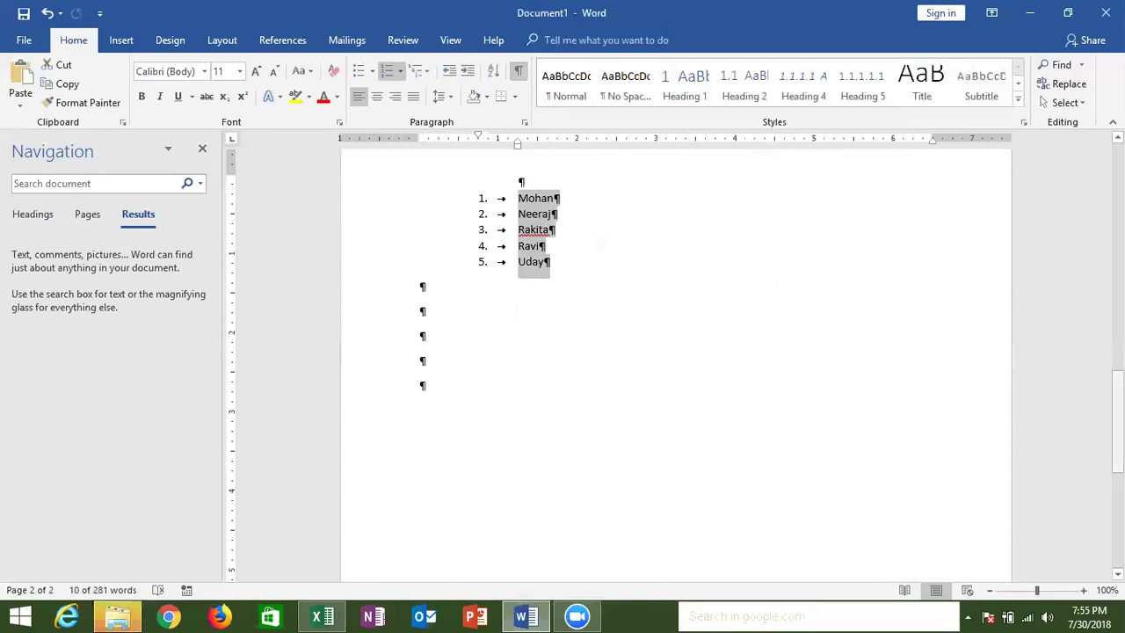
pyautogui.scroll(4, 1117, 440)
pyautogui.scroll(5, 1116, 439)
pyautogui.scroll(4, 1116, 440)
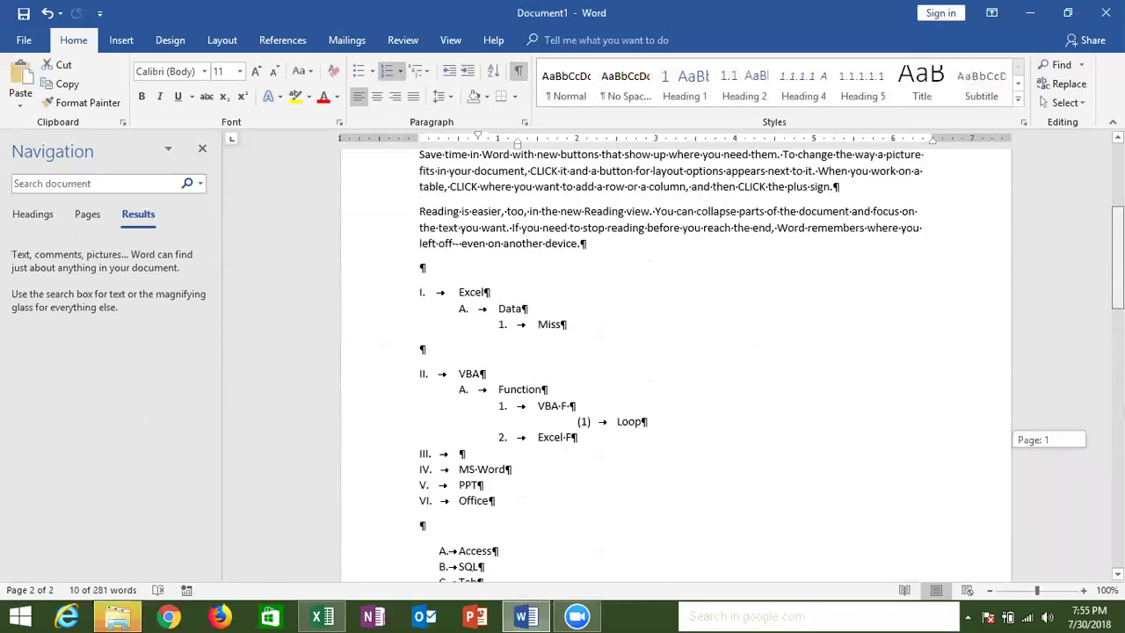
pyautogui.scroll(2, 1117, 439)
pyautogui.scroll(2, 1116, 439)
pyautogui.scroll(2, 1116, 440)
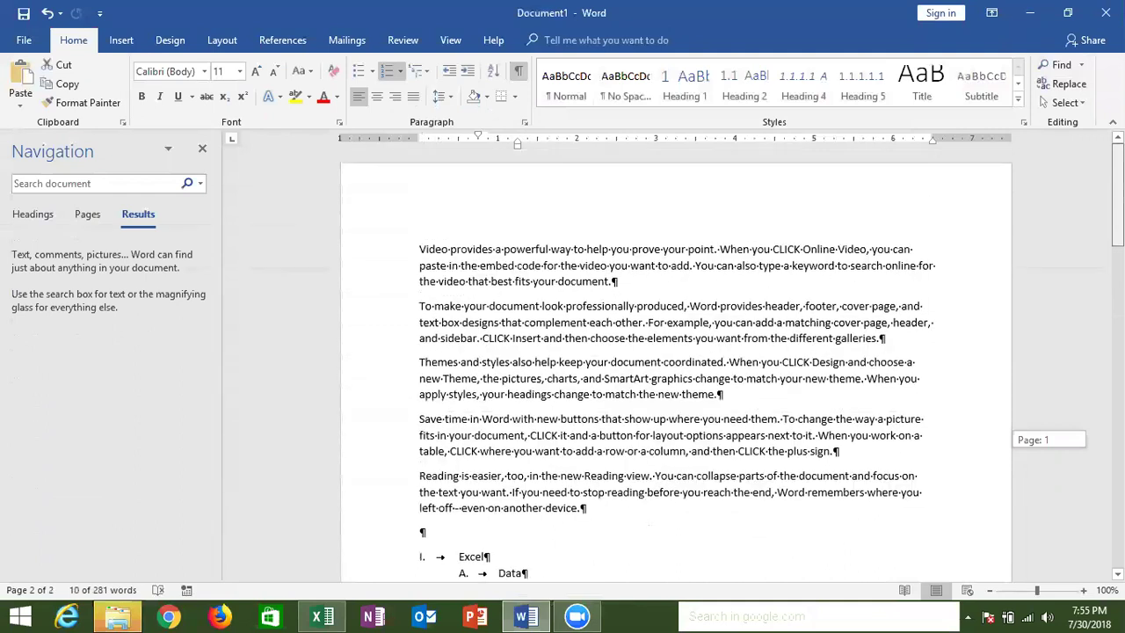
pyautogui.scroll(-2, 675, 364)
pyautogui.scroll(-1, 675, 364)
pyautogui.scroll(-2, 675, 364)
pyautogui.scroll(-1, 675, 364)
pyautogui.scroll(-2, 675, 364)
pyautogui.scroll(7, 675, 364)
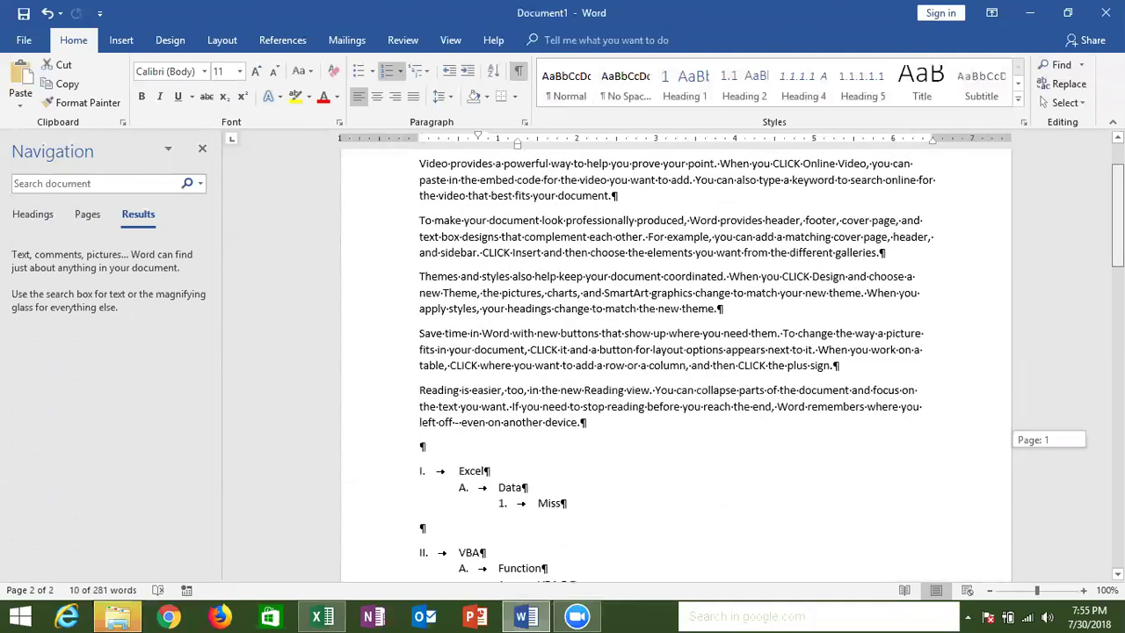
pyautogui.scroll(-4, 675, 364)
pyautogui.scroll(-4, 675, 364)
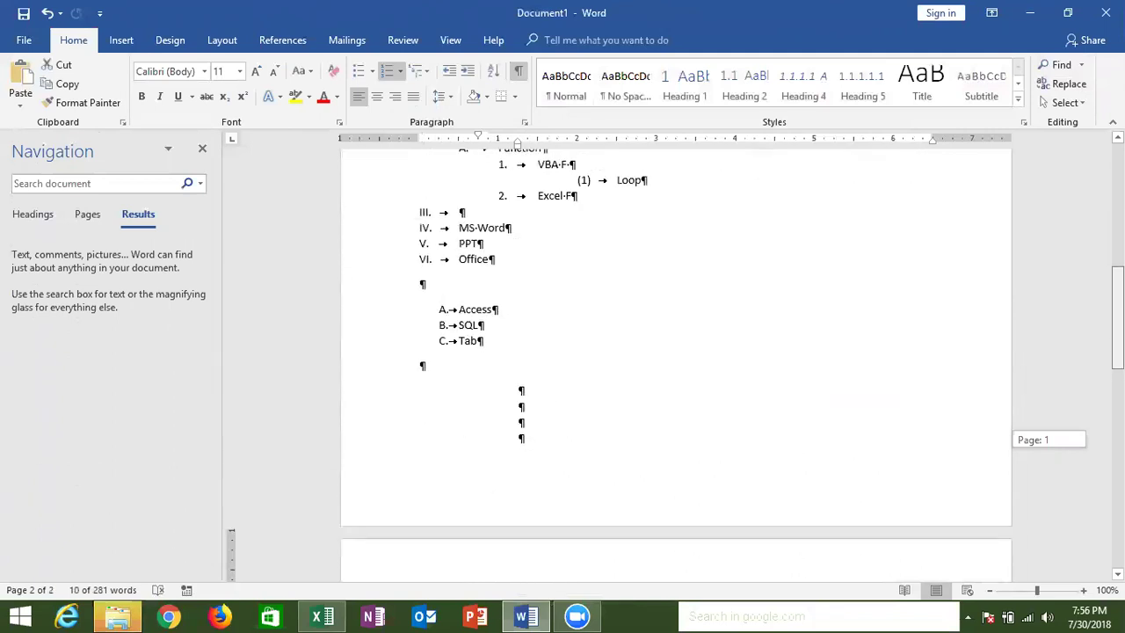
pyautogui.scroll(-2, 694, 141)
pyautogui.scroll(-1, 694, 141)
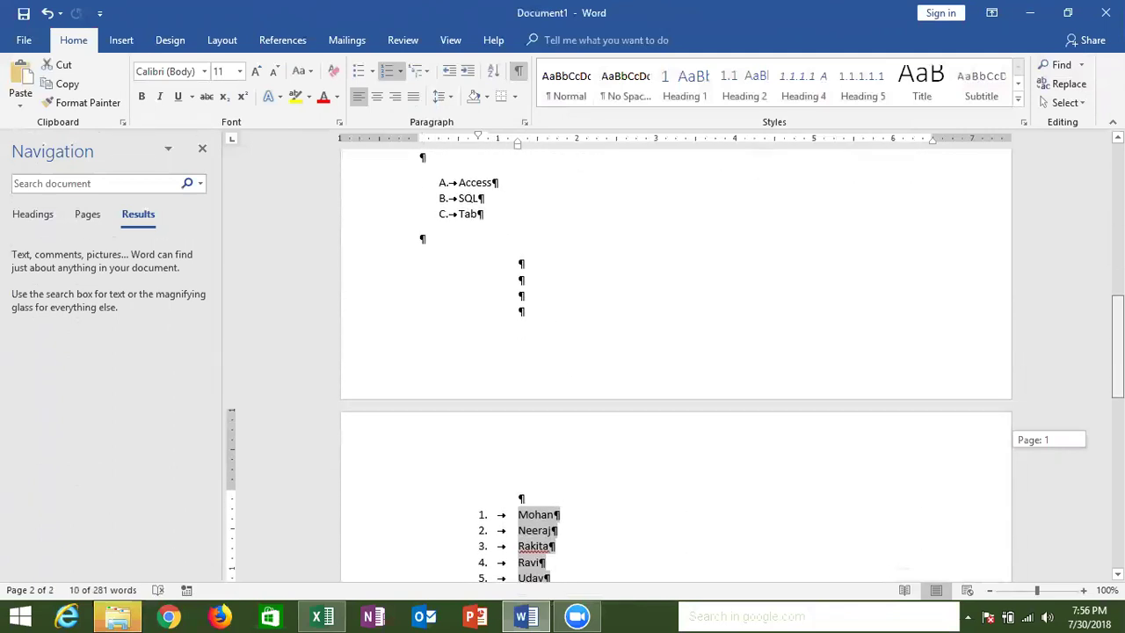
# Hide the paragraph marks and close Word with Don't Save
pyautogui.click(520, 74)
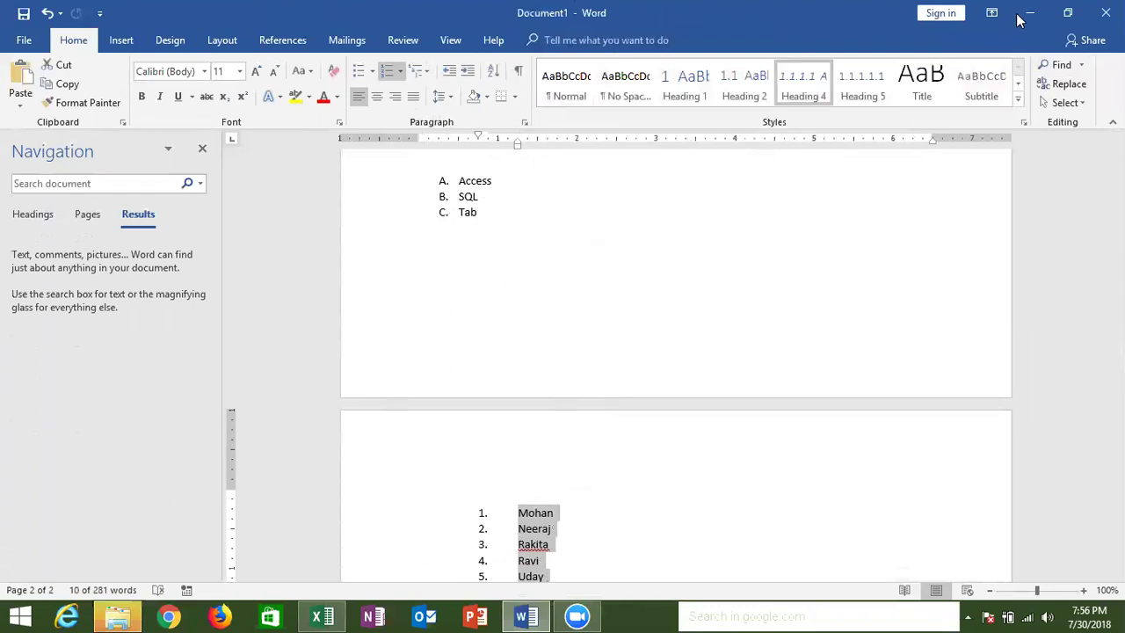
pyautogui.click(1106, 13)
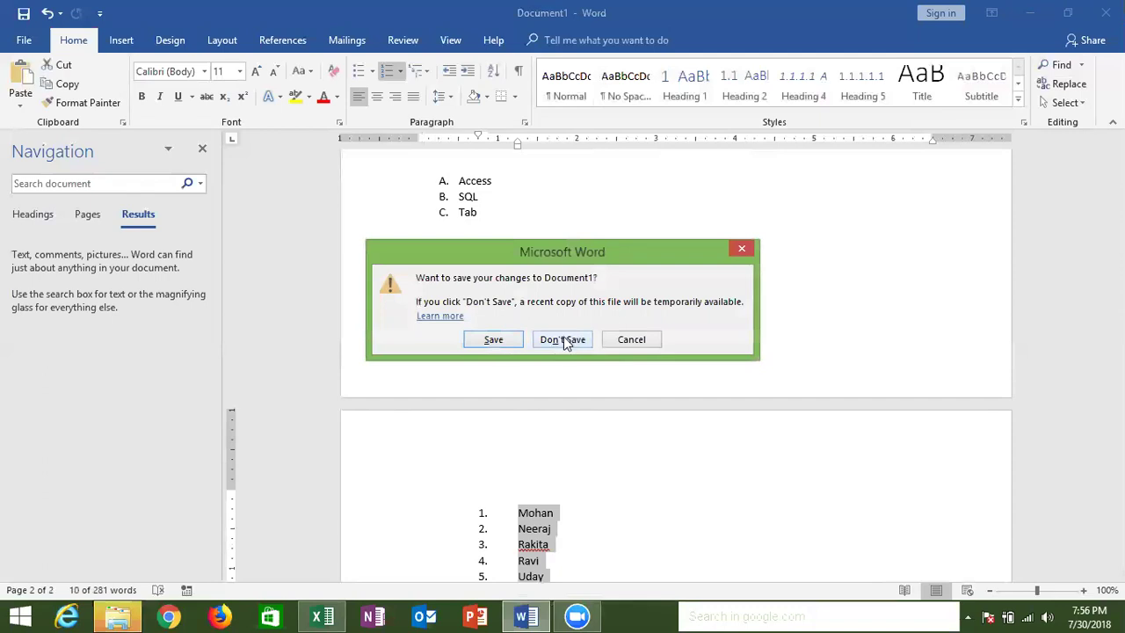
pyautogui.click(565, 343)
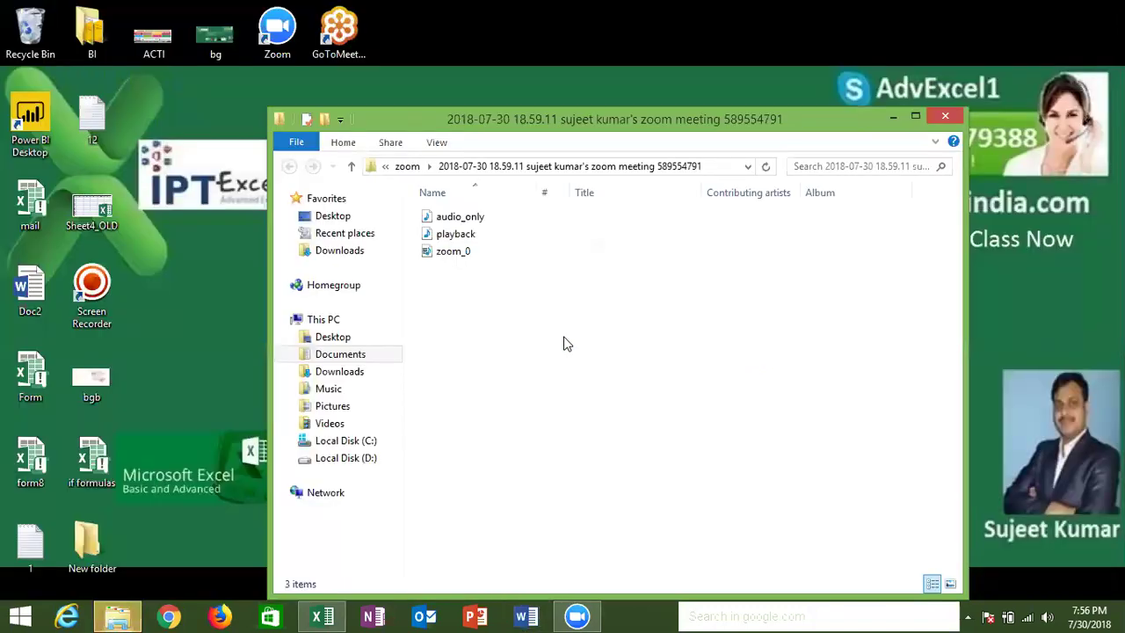
# Close the File Explorer window holding the recording files
pyautogui.click(946, 117)
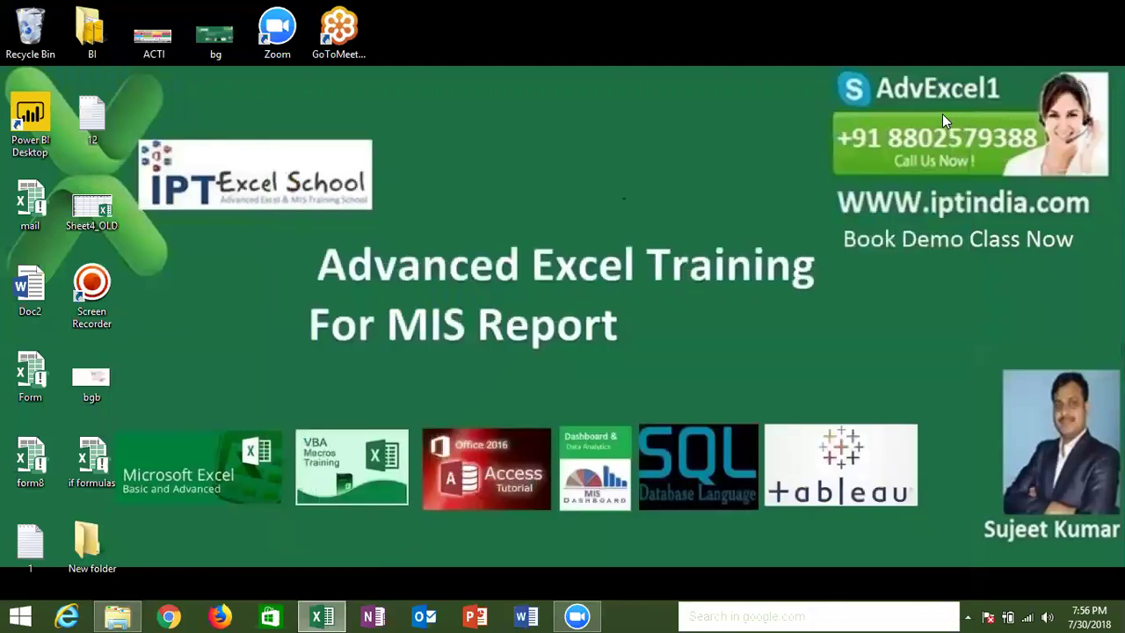